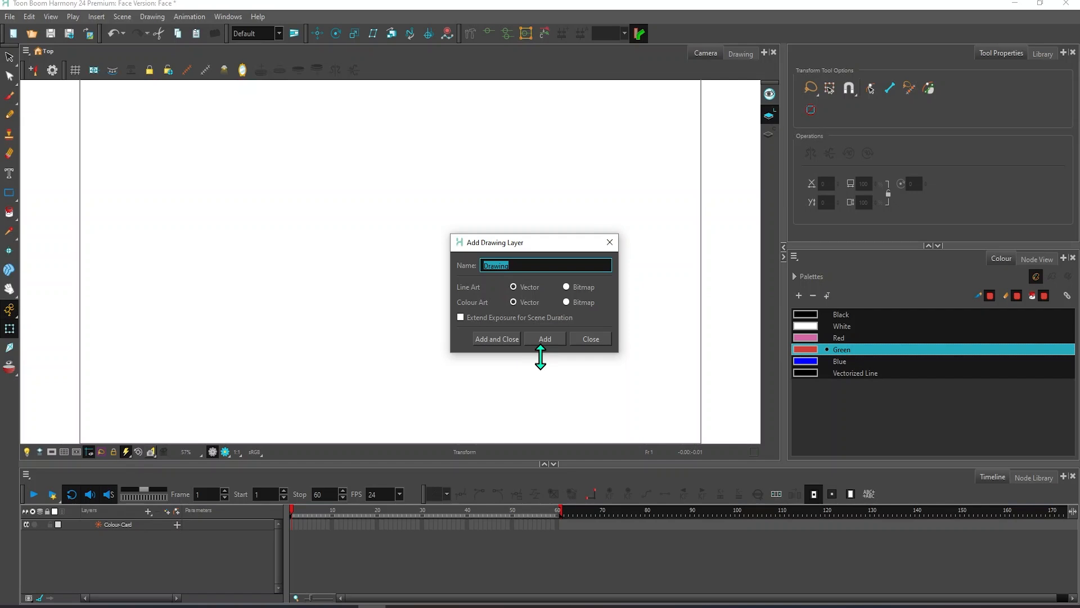
Add vector drawing layers named Head, L-eye, L-eyebrow, R-eye, R-eyebrow and Mouth, and enlarge the timeline to show them all
{"action": "type", "text": "Head"}
{"action": "key", "text": "Return"}
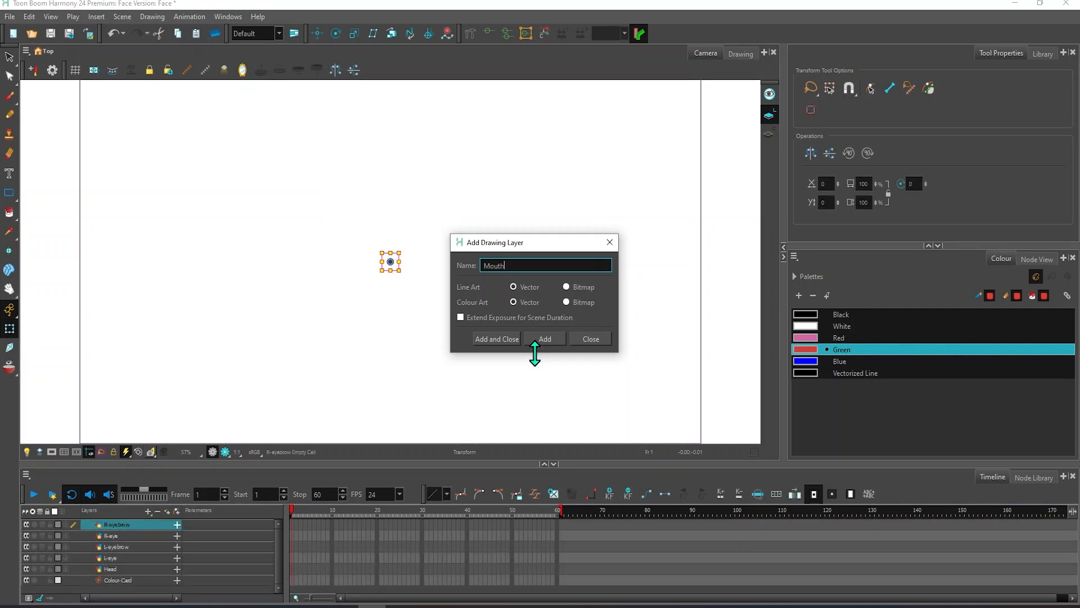
{"action": "left_click", "coordinate": [494, 340]}
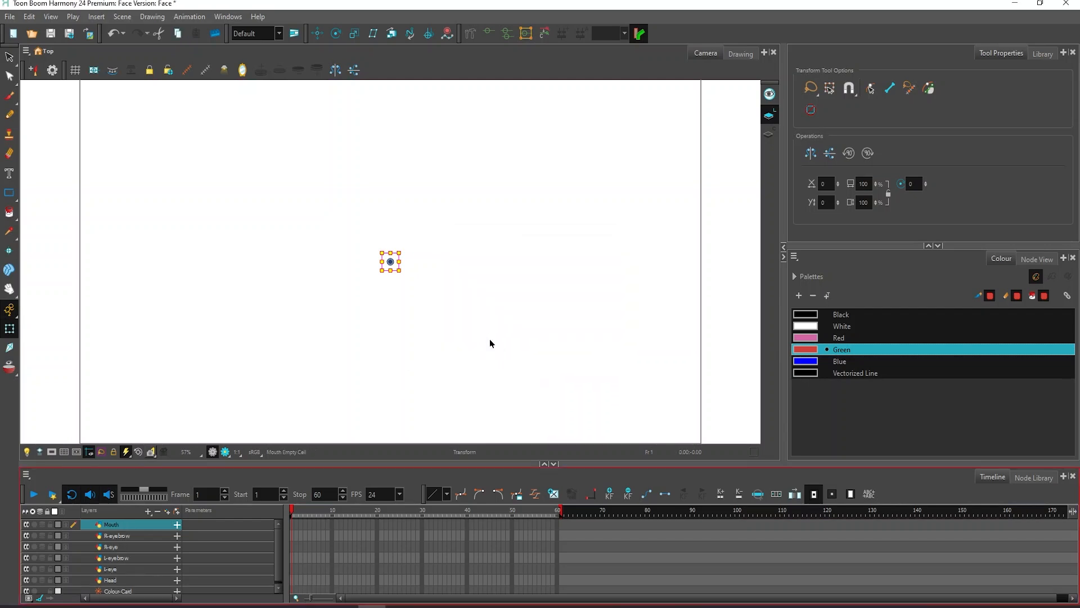
{"action": "left_click_drag", "start_coordinate": [315, 463], "coordinate": [324, 409]}
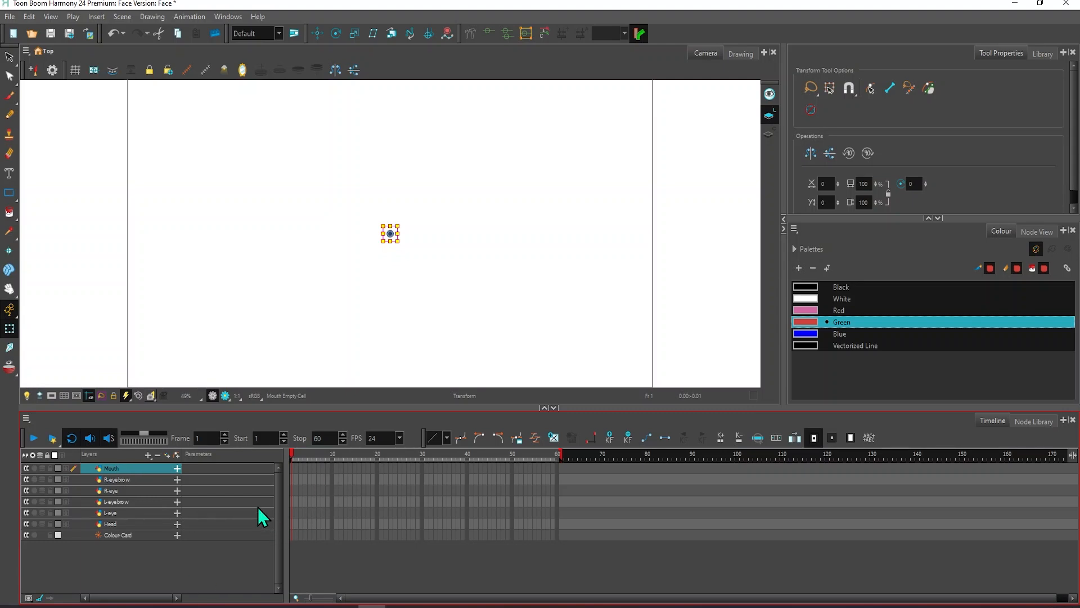
Draw a large oval head outline on the Head layer with the black brush, redoing unsatisfactory strokes
{"action": "left_click", "coordinate": [111, 526]}
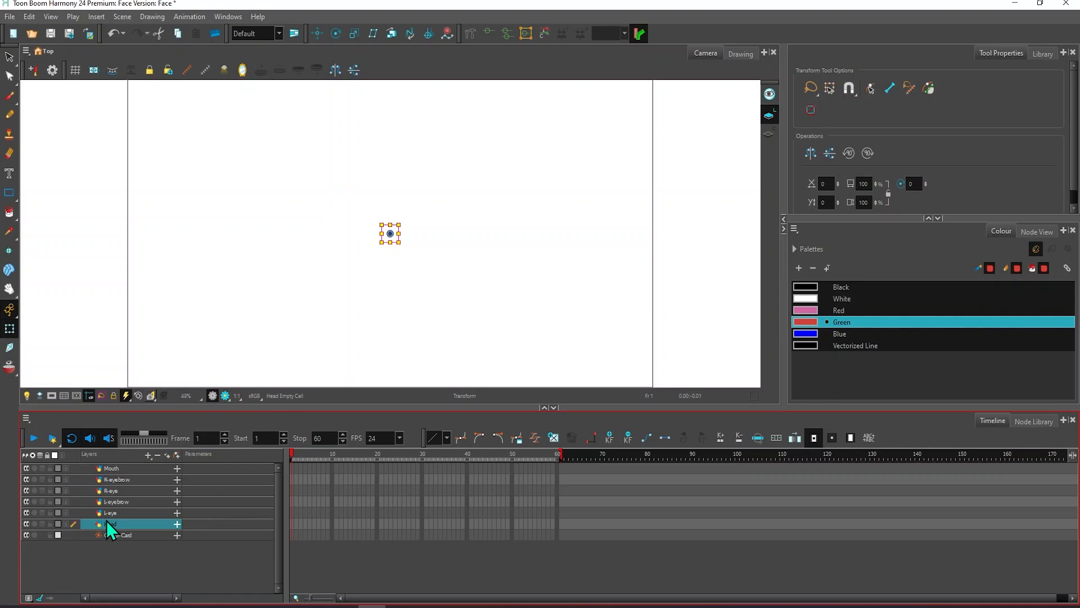
{"action": "left_click", "coordinate": [9, 56]}
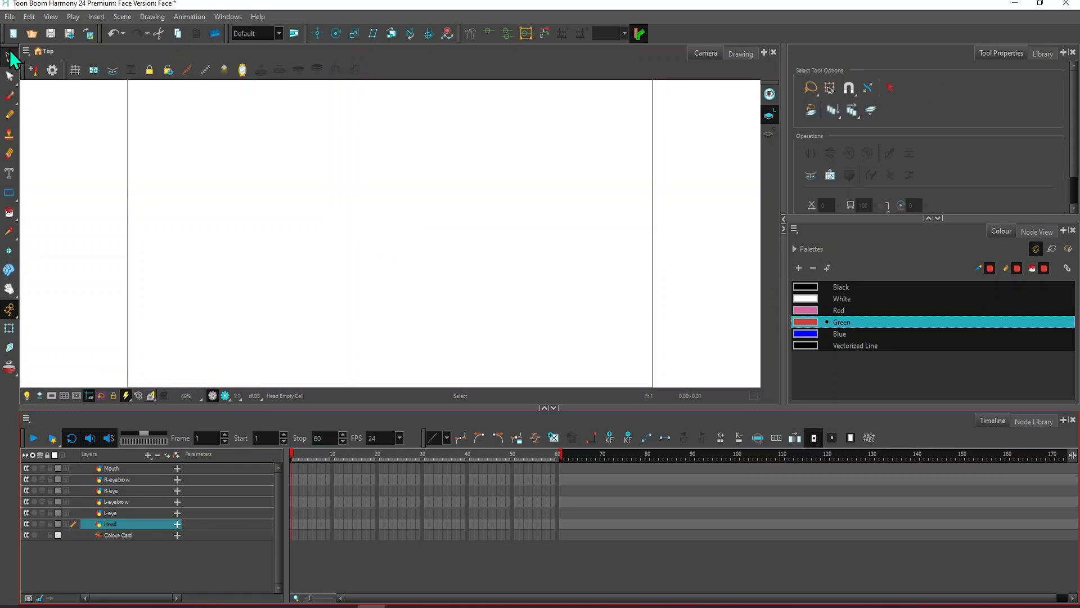
{"action": "left_click", "coordinate": [9, 96]}
{"action": "left_click", "coordinate": [807, 288]}
{"action": "mouse_move", "coordinate": [243, 193]}
{"action": "left_mouse_down"}
{"action": "mouse_move", "coordinate": [458, 337]}
{"action": "mouse_move", "coordinate": [345, 368]}
{"action": "left_mouse_up"}
{"action": "key", "text": "ctrl+z"}
{"action": "key", "text": "o"}
{"action": "mouse_move", "coordinate": [241, 242]}
{"action": "left_mouse_down"}
{"action": "mouse_move", "coordinate": [423, 124]}
{"action": "mouse_move", "coordinate": [514, 229]}
{"action": "mouse_move", "coordinate": [329, 131]}
{"action": "mouse_move", "coordinate": [518, 229]}
{"action": "mouse_move", "coordinate": [340, 132]}
{"action": "left_mouse_up"}
{"action": "key", "text": "ctrl+z"}
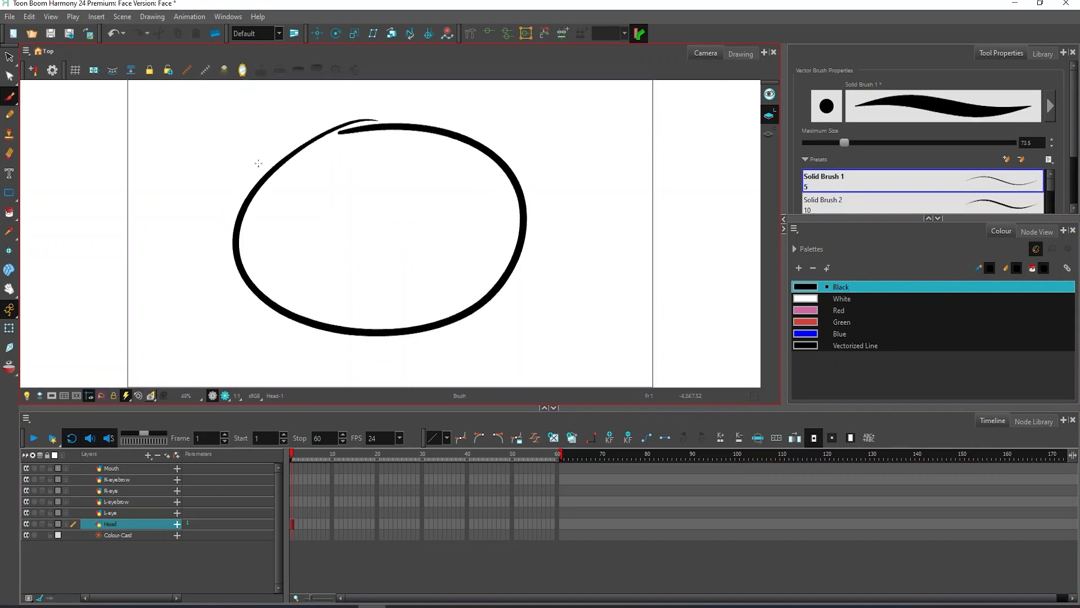
Draw a short vertical stroke for each eye inside the head, on the L-eye and R-eye layers respectively
{"action": "left_click", "coordinate": [111, 513]}
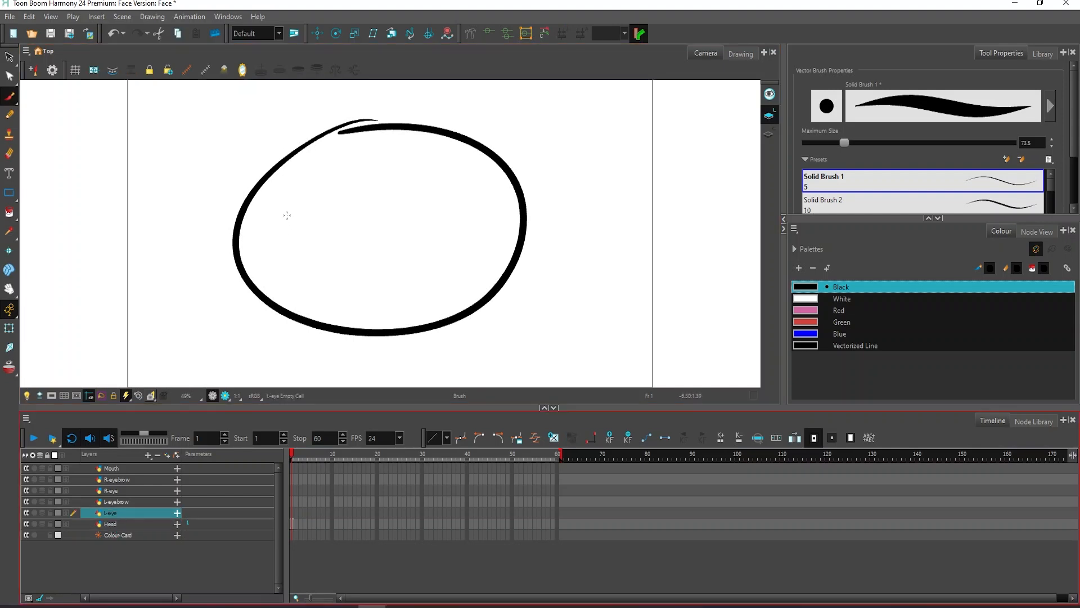
{"action": "left_click_drag", "start_coordinate": [285, 203], "coordinate": [289, 221]}
{"action": "left_click", "coordinate": [111, 491]}
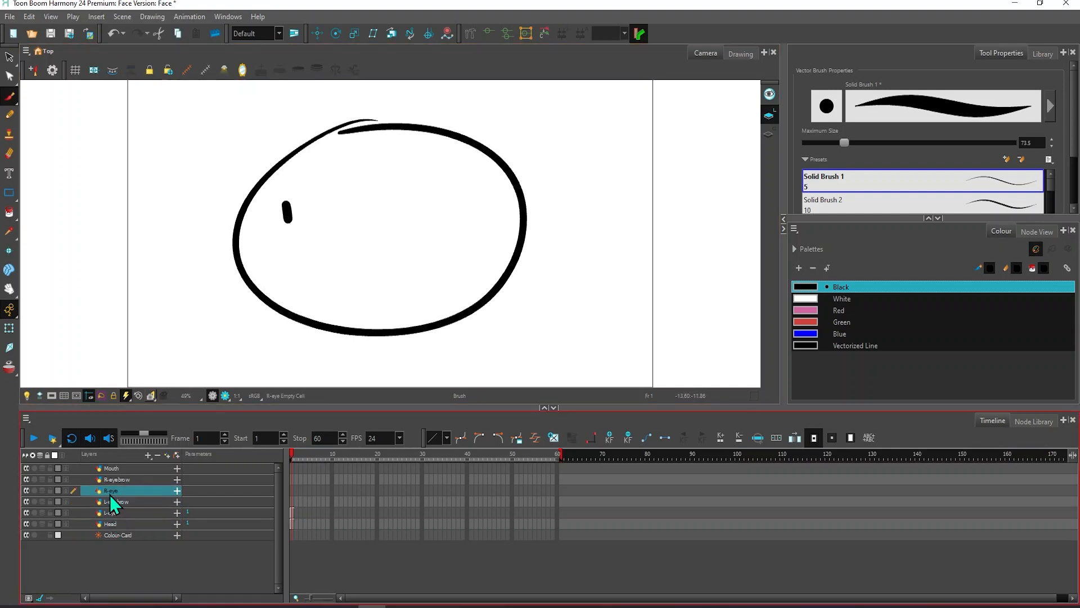
{"action": "left_click_drag", "start_coordinate": [453, 204], "coordinate": [452, 227]}
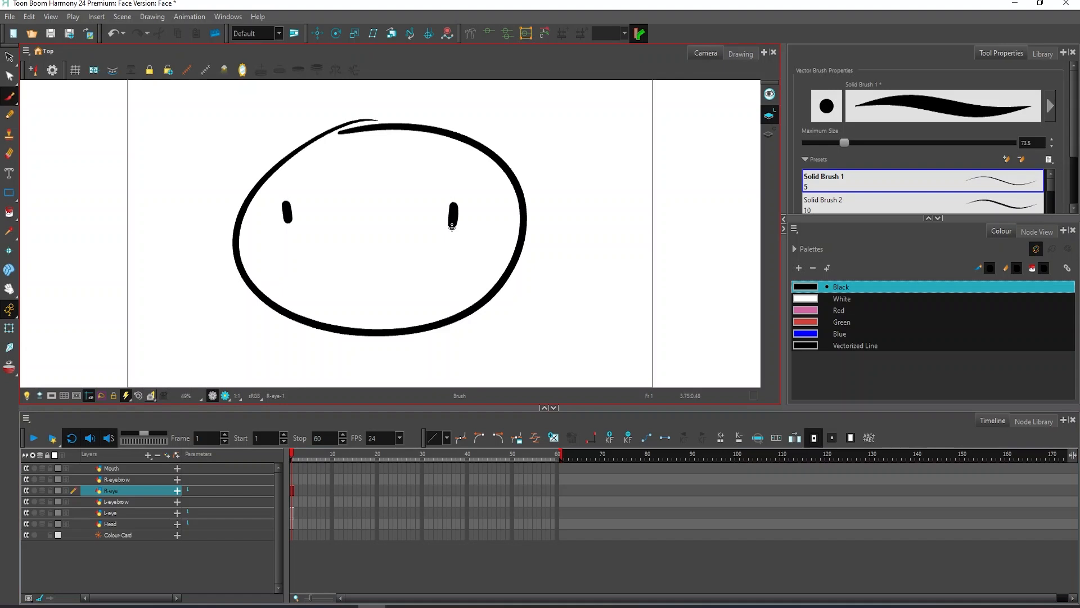
Draw a short arched eyebrow above each eye and a short horizontal mouth, each on its own layer
{"action": "left_click", "coordinate": [109, 502]}
{"action": "left_click_drag", "start_coordinate": [279, 188], "coordinate": [301, 190]}
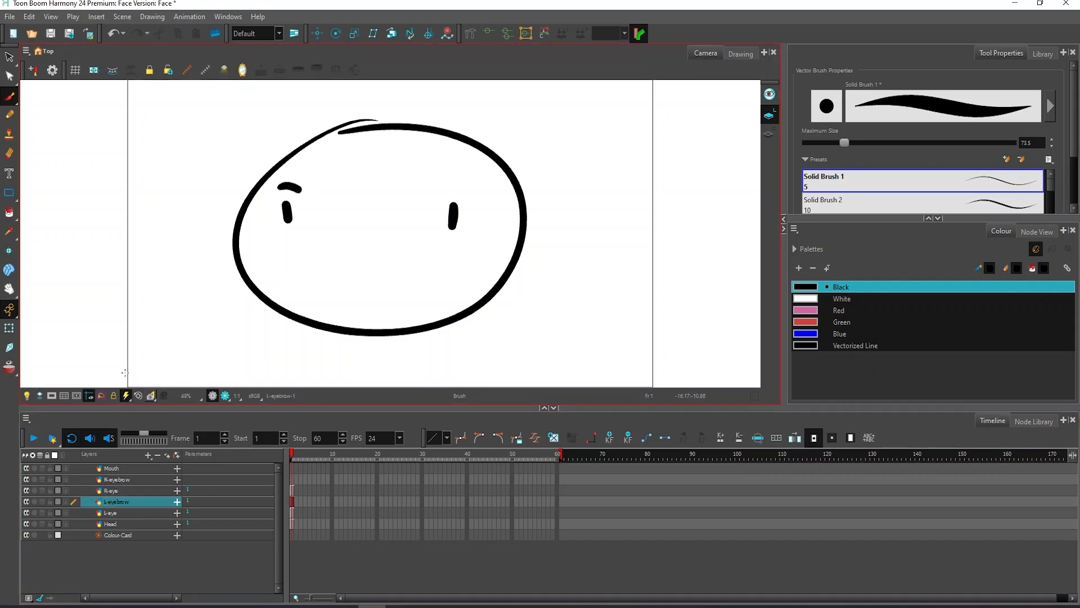
{"action": "left_click", "coordinate": [109, 493]}
{"action": "left_click_drag", "start_coordinate": [448, 193], "coordinate": [468, 193]}
{"action": "left_click", "coordinate": [107, 467]}
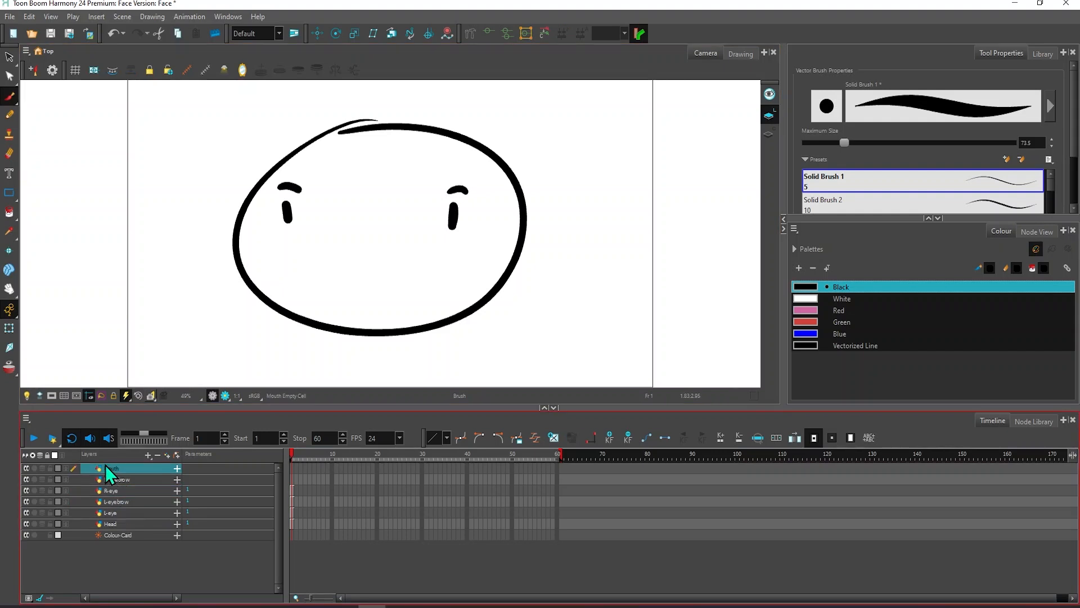
{"action": "left_click_drag", "start_coordinate": [356, 275], "coordinate": [382, 275]}
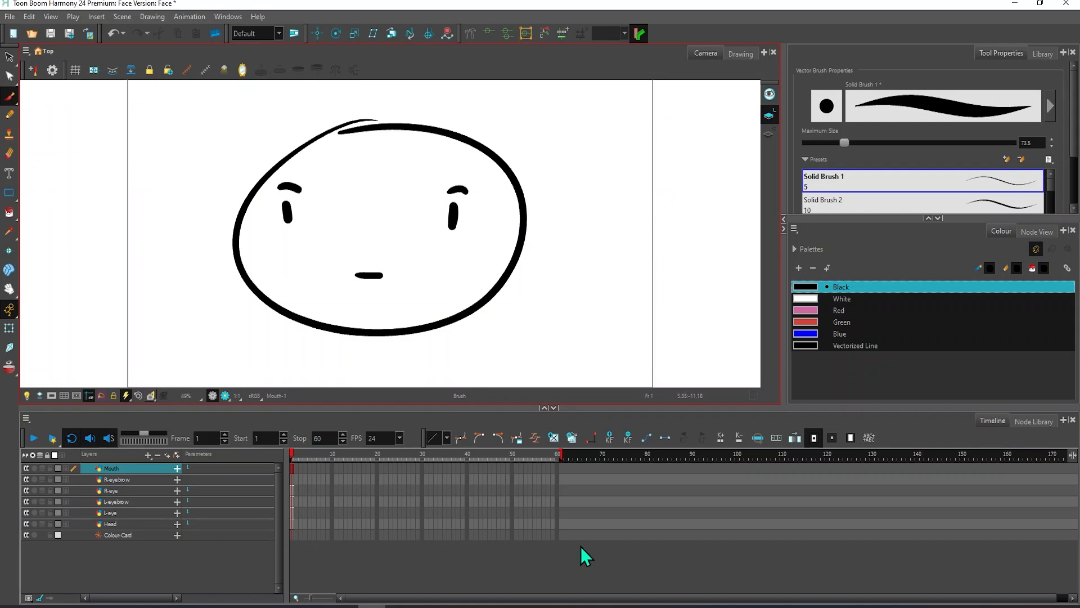
Extend the Head drawing's exposure to frame 60 and return to frame 1
{"action": "left_click", "coordinate": [557, 524]}
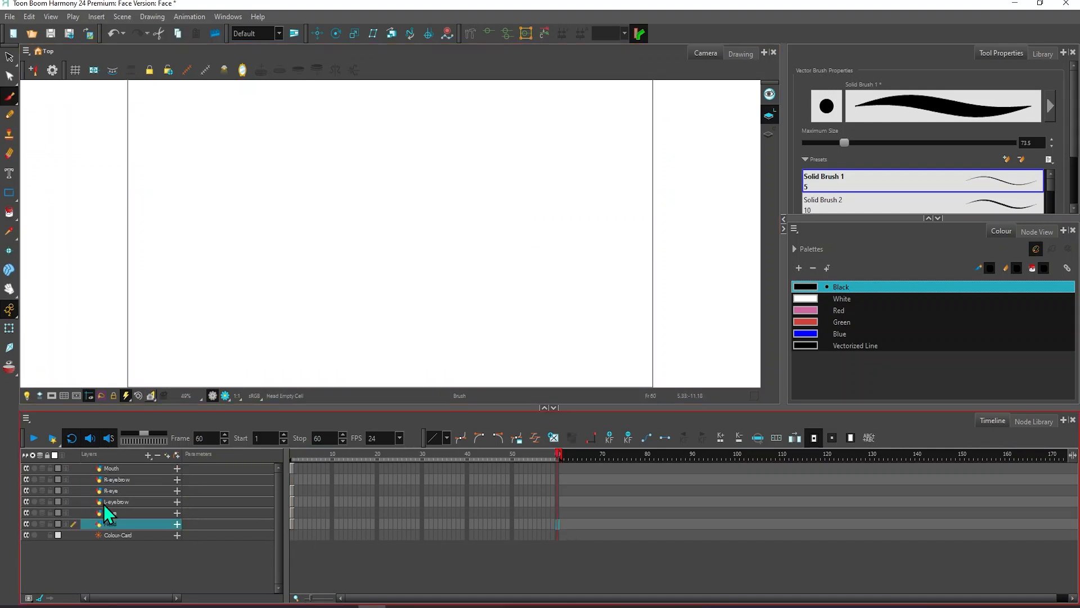
{"action": "key", "text": "F5"}
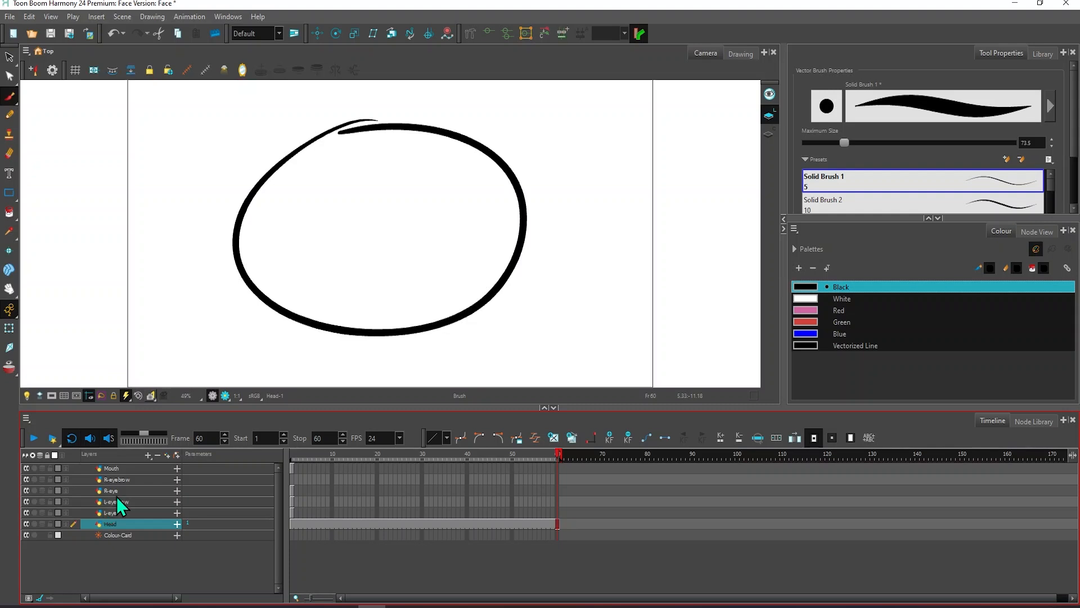
{"action": "left_click_drag", "start_coordinate": [555, 457], "coordinate": [293, 461]}
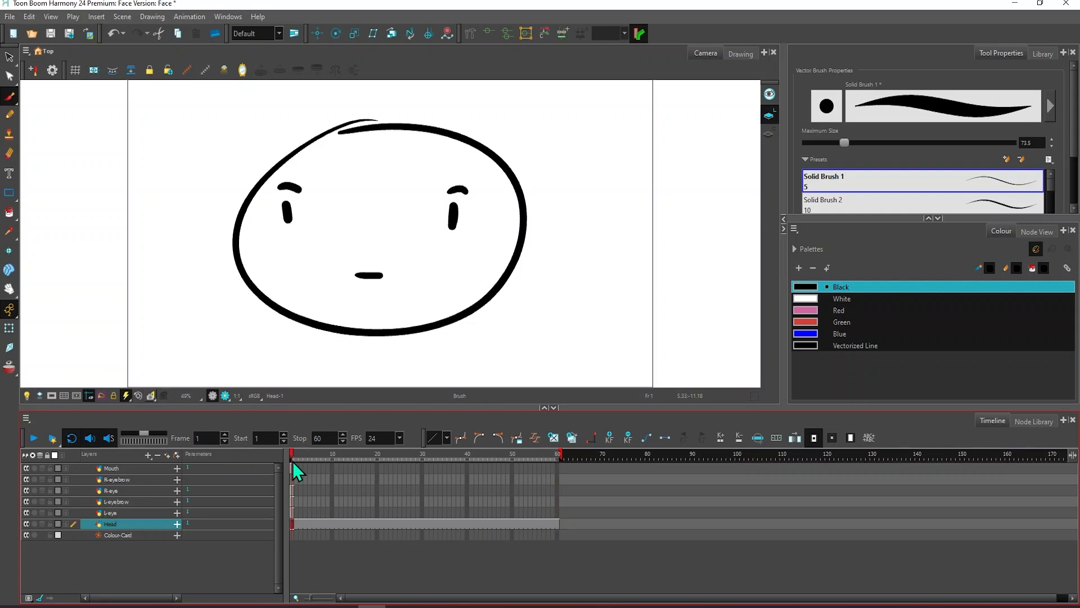
Turn on onion skin and check the ghosted facial features on their layers at frame 2
{"action": "left_click", "coordinate": [9, 365]}
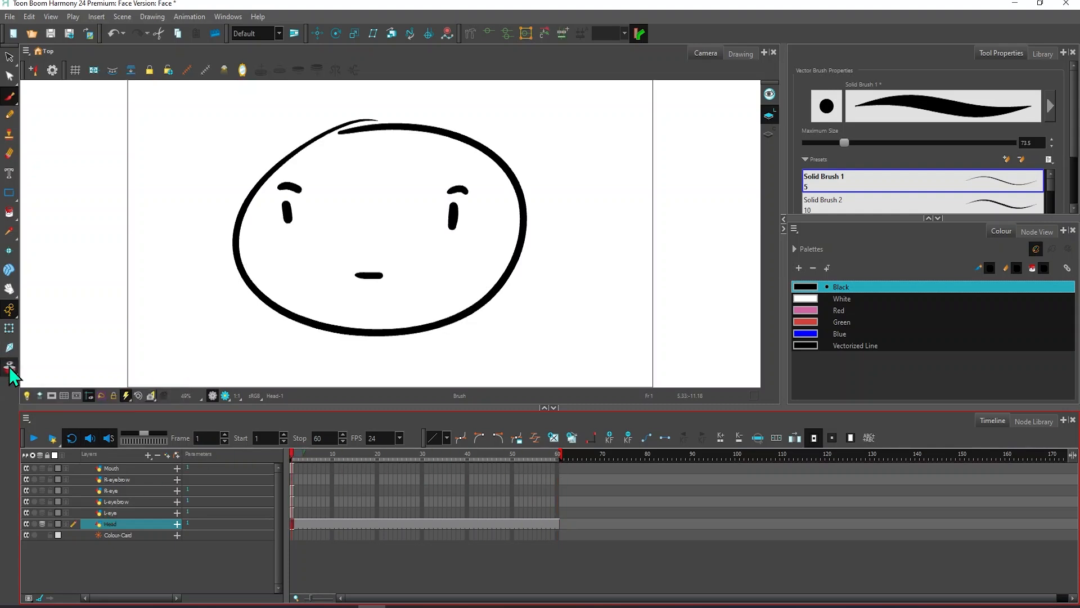
{"action": "left_click", "coordinate": [295, 511]}
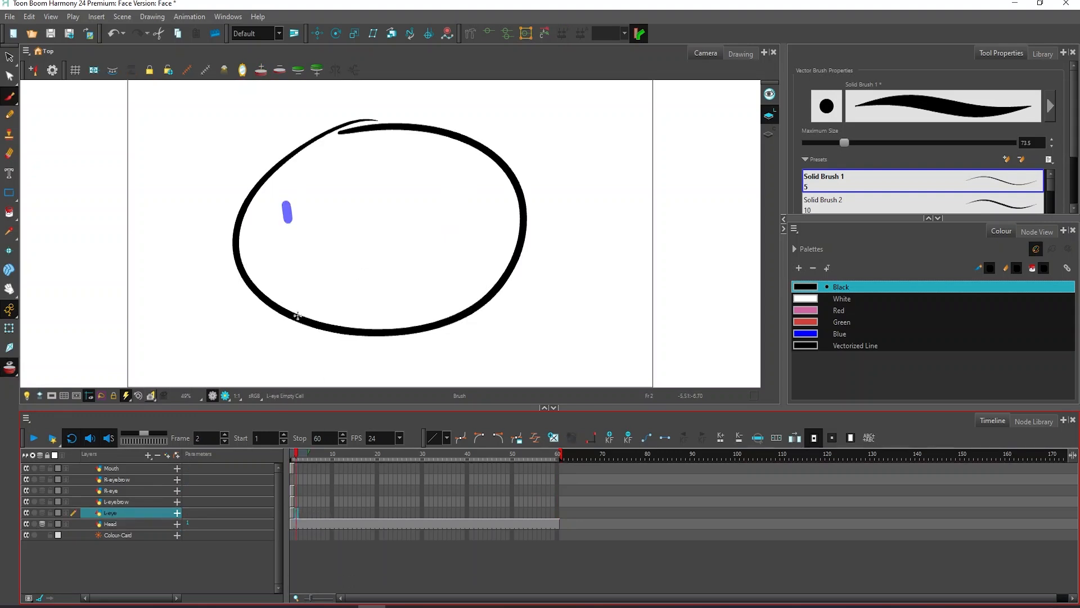
{"action": "left_click", "coordinate": [298, 497]}
{"action": "left_click", "coordinate": [296, 491]}
{"action": "left_click", "coordinate": [299, 468]}
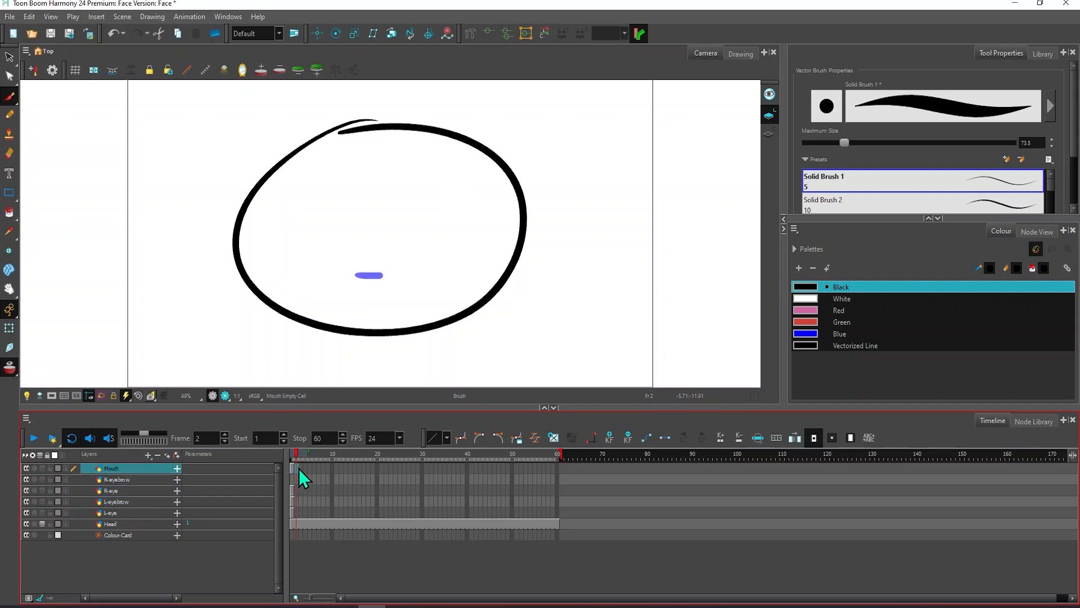
Draw closed eyes as short downward-curved strokes at frame 2 on the L-eye and R-eye layers
{"action": "left_click", "coordinate": [298, 512]}
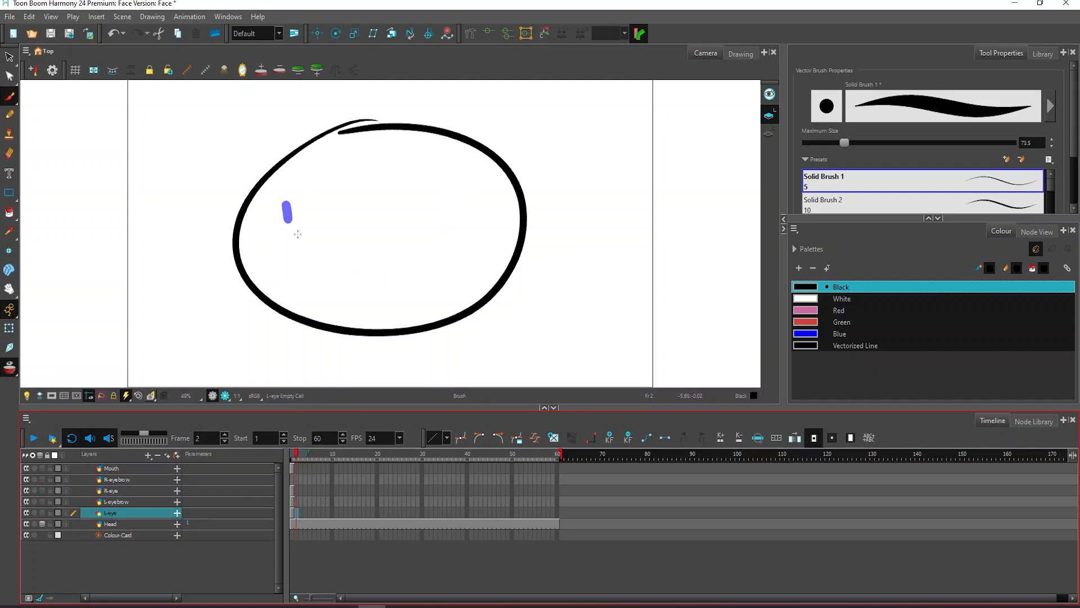
{"action": "scroll", "coordinate": [297, 233], "scroll_direction": "up", "scroll_amount": 4}
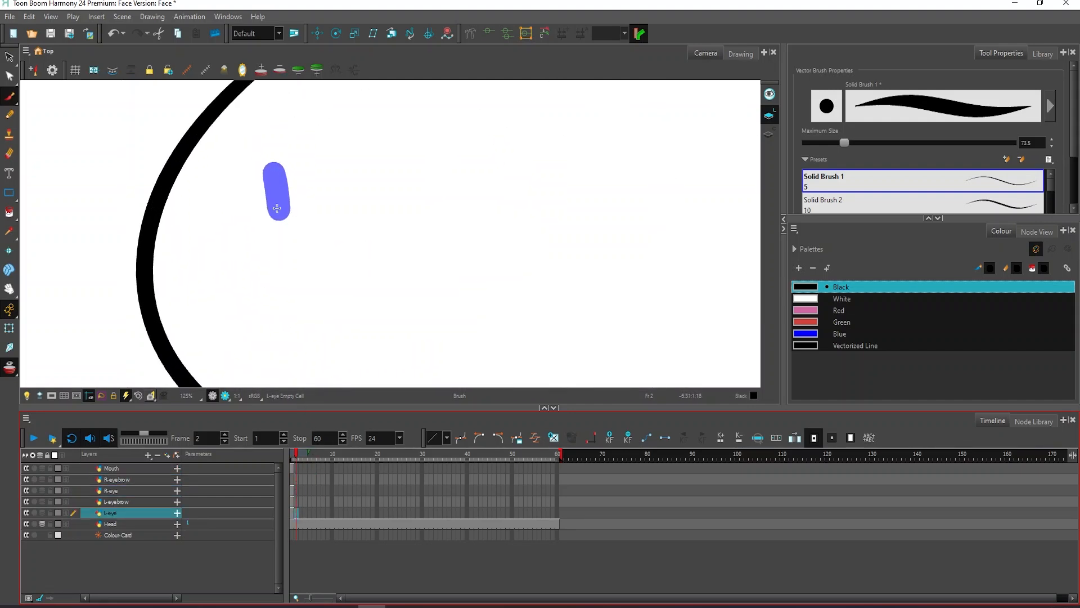
{"action": "left_click_drag", "start_coordinate": [251, 203], "coordinate": [306, 202]}
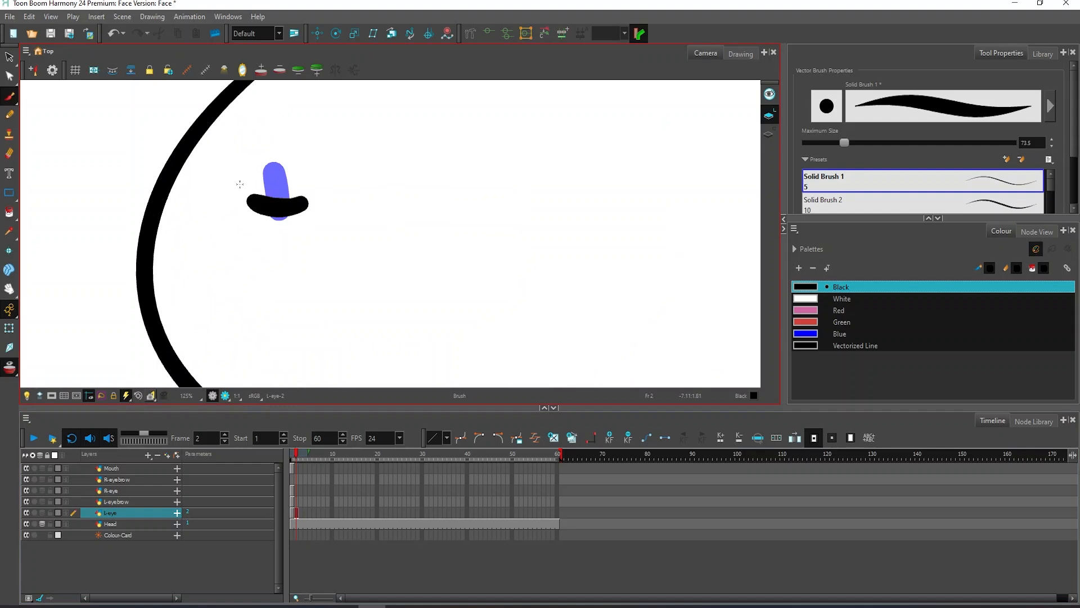
{"action": "left_click", "coordinate": [110, 491]}
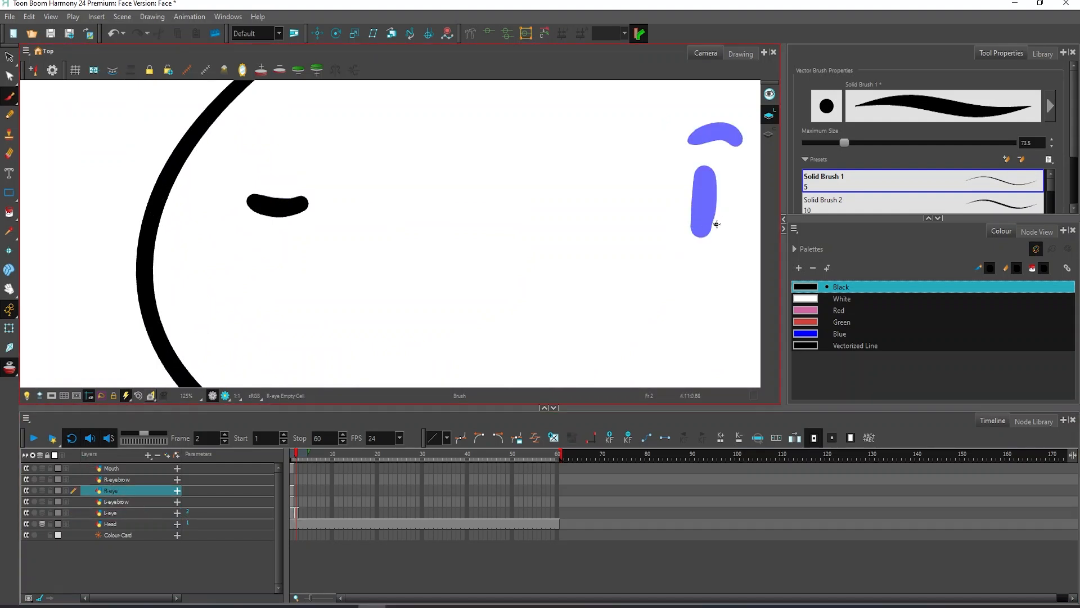
{"action": "left_click_drag", "start_coordinate": [729, 224], "coordinate": [673, 217]}
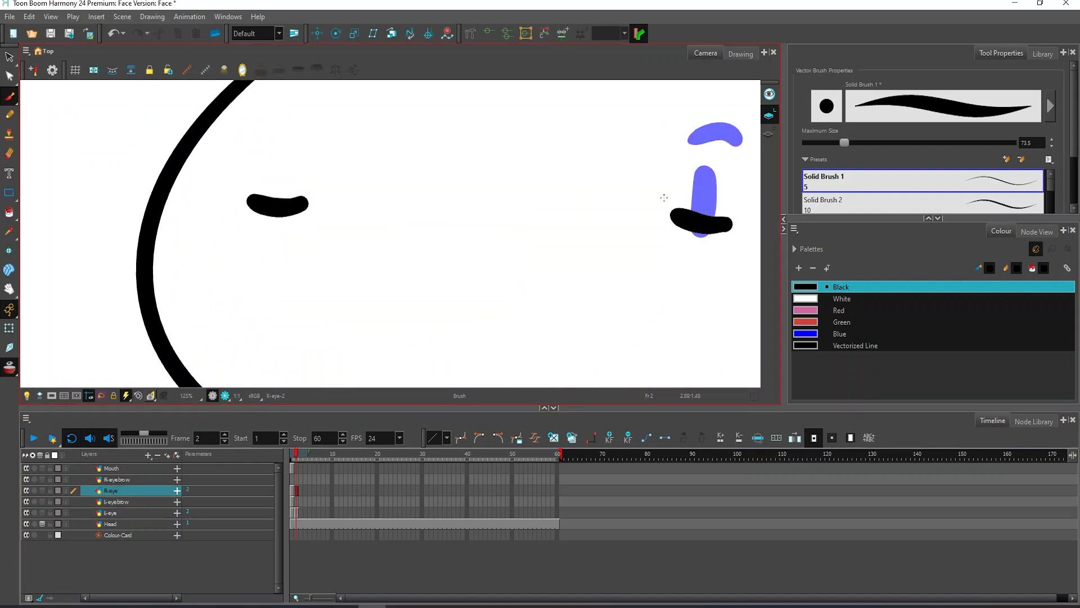
Draw the frame 2 eyebrows with raised inner ends on the L-eyebrow and R-eyebrow layers
{"action": "left_click", "coordinate": [107, 501]}
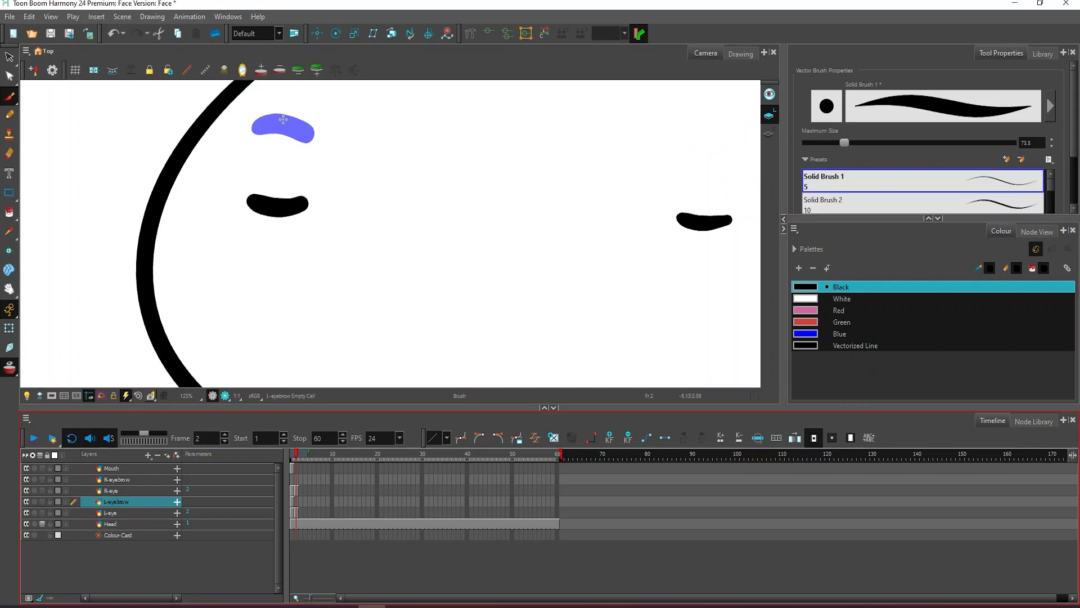
{"action": "left_click_drag", "start_coordinate": [311, 98], "coordinate": [251, 119]}
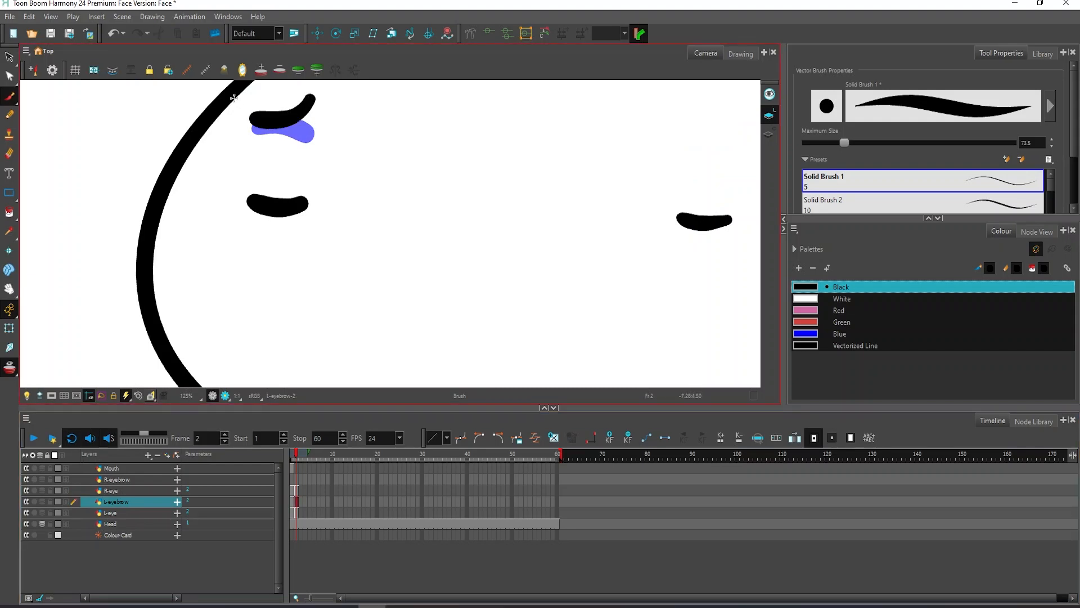
{"action": "left_click", "coordinate": [113, 480]}
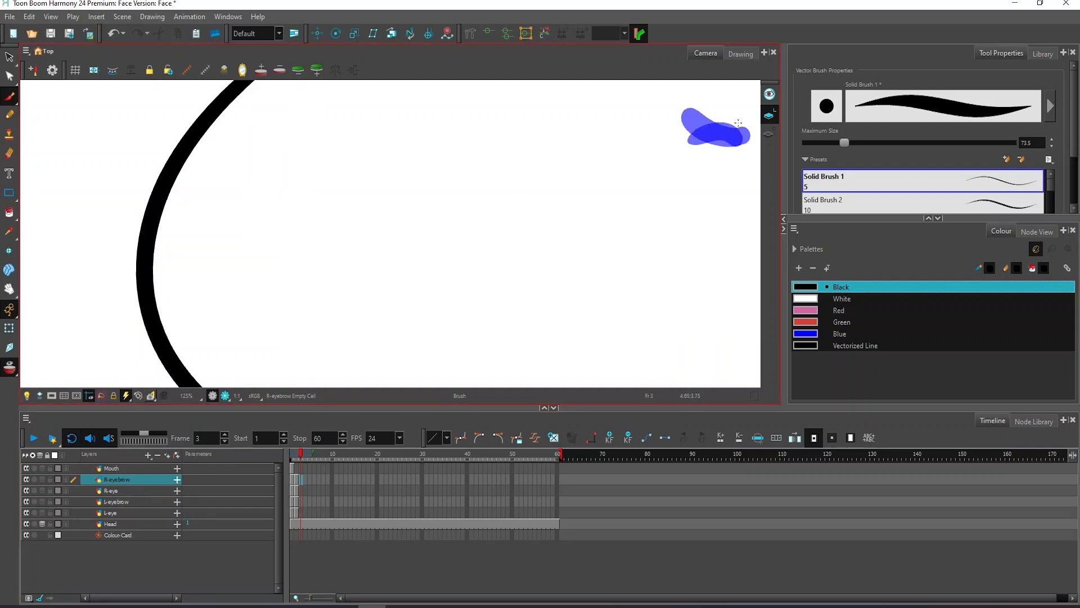
Draw angry eyebrows slanting down toward the face's centre at frame 3 on both eyebrow layers
{"action": "left_click_drag", "start_coordinate": [740, 120], "coordinate": [700, 145]}
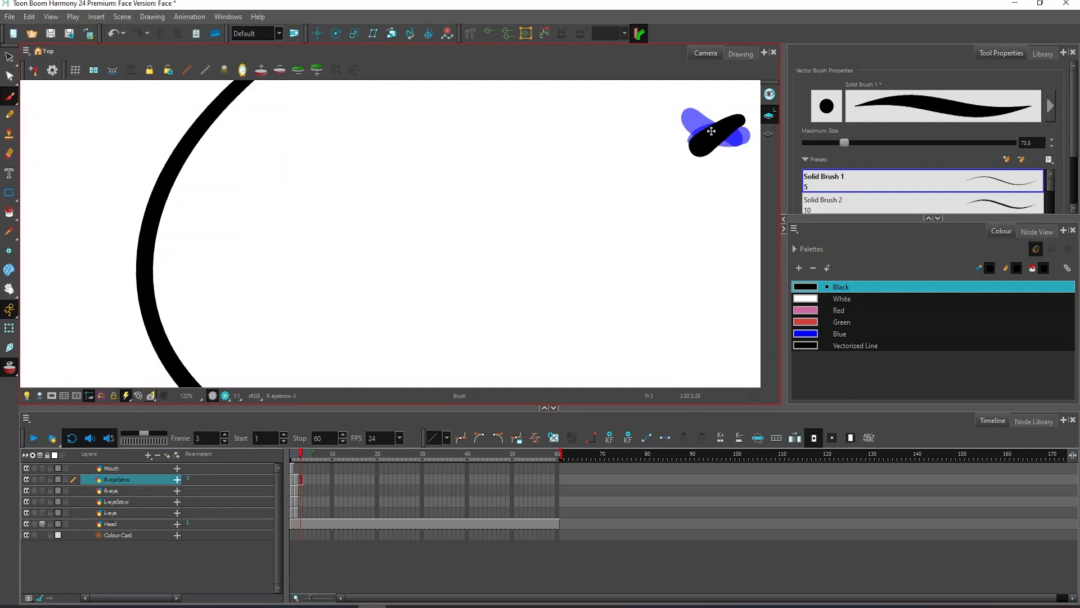
{"action": "left_click", "coordinate": [115, 502]}
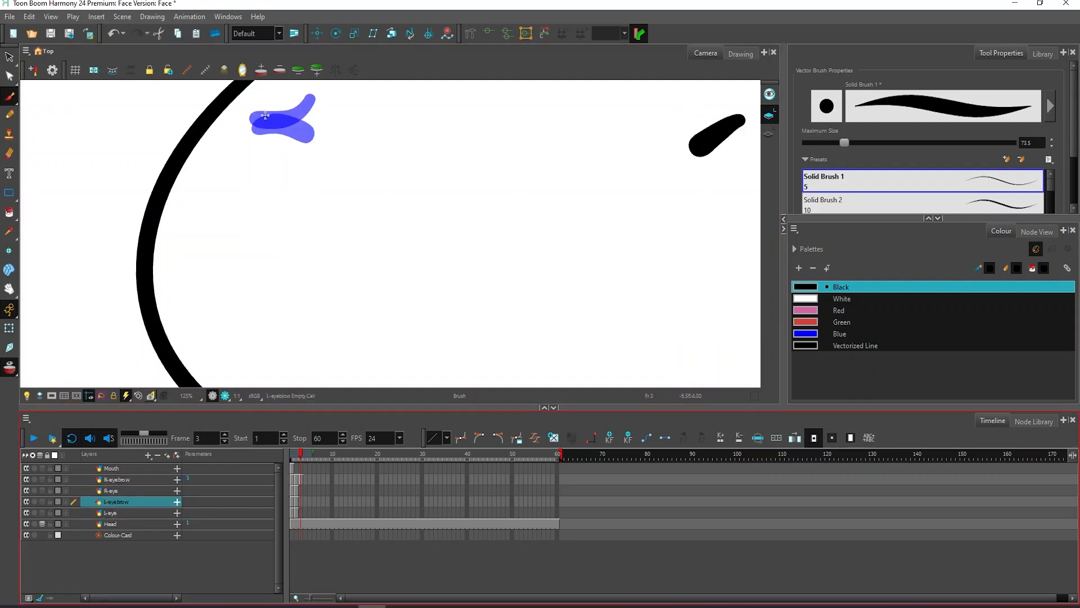
{"action": "left_click_drag", "start_coordinate": [261, 113], "coordinate": [298, 139]}
Draw squeezed-shut eyes as inward-pointing arrowheads at frame 3 on the L-eye and R-eye layers
{"action": "left_click", "coordinate": [123, 513]}
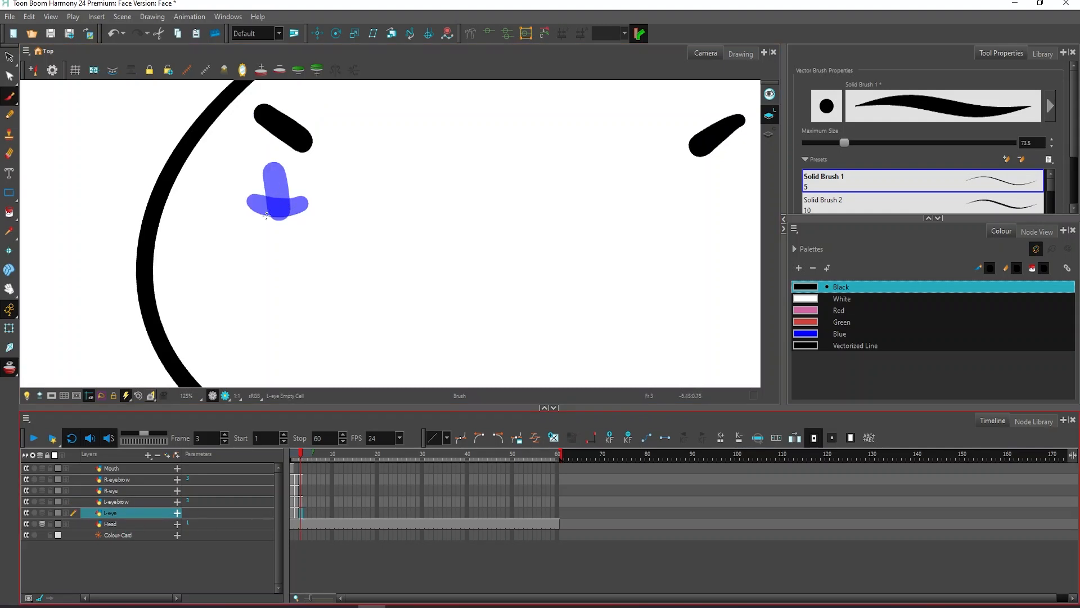
{"action": "mouse_move", "coordinate": [260, 175]}
{"action": "left_mouse_down"}
{"action": "mouse_move", "coordinate": [303, 192]}
{"action": "mouse_move", "coordinate": [257, 212]}
{"action": "left_mouse_up"}
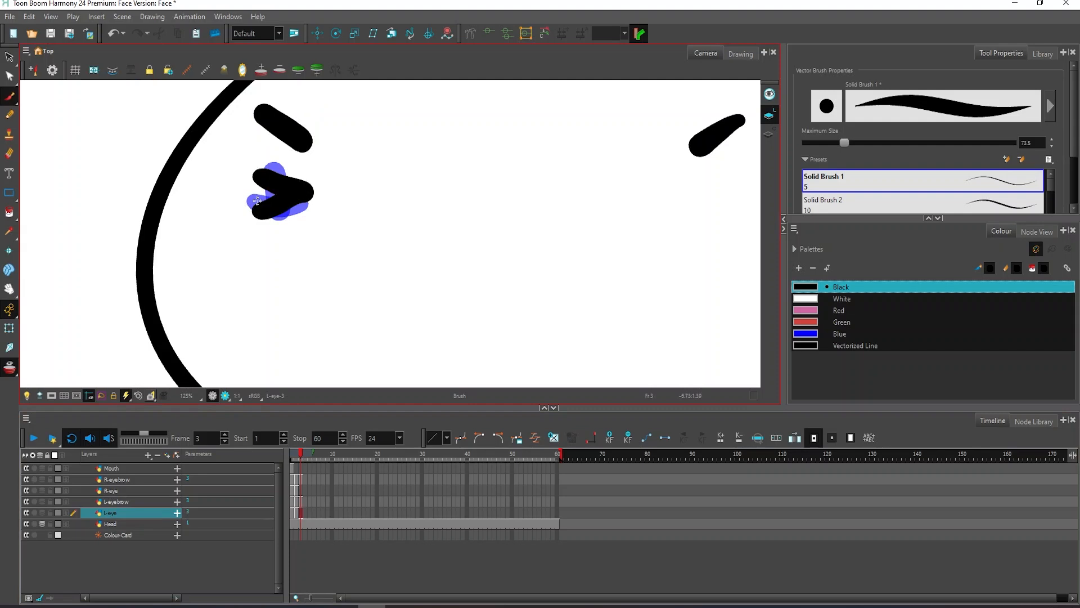
{"action": "left_click", "coordinate": [109, 490]}
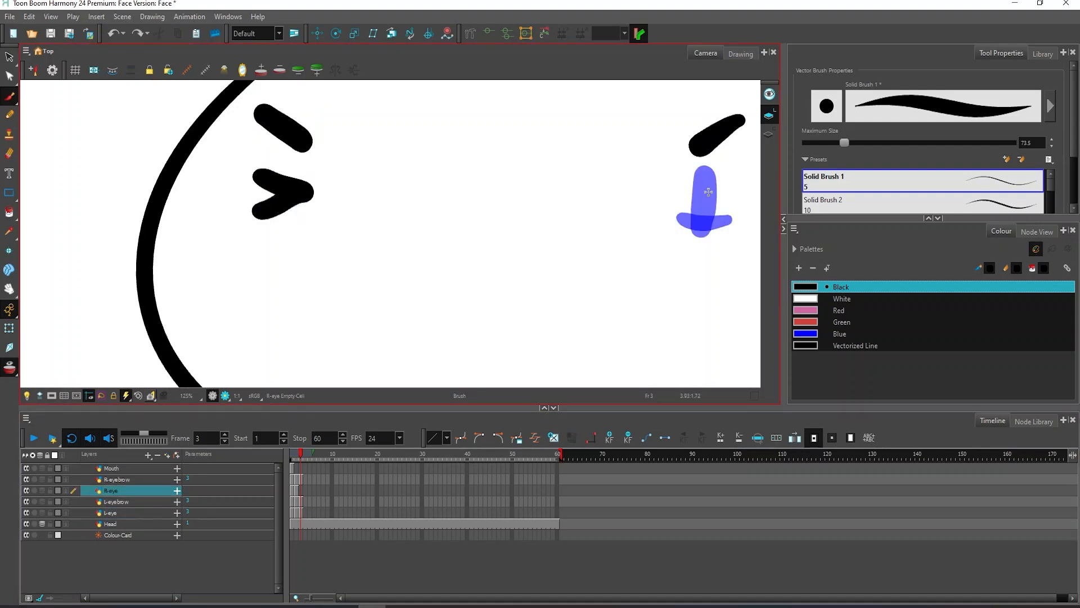
{"action": "mouse_move", "coordinate": [727, 223]}
{"action": "left_mouse_down"}
{"action": "mouse_move", "coordinate": [688, 205]}
{"action": "mouse_move", "coordinate": [733, 191]}
{"action": "left_mouse_up"}
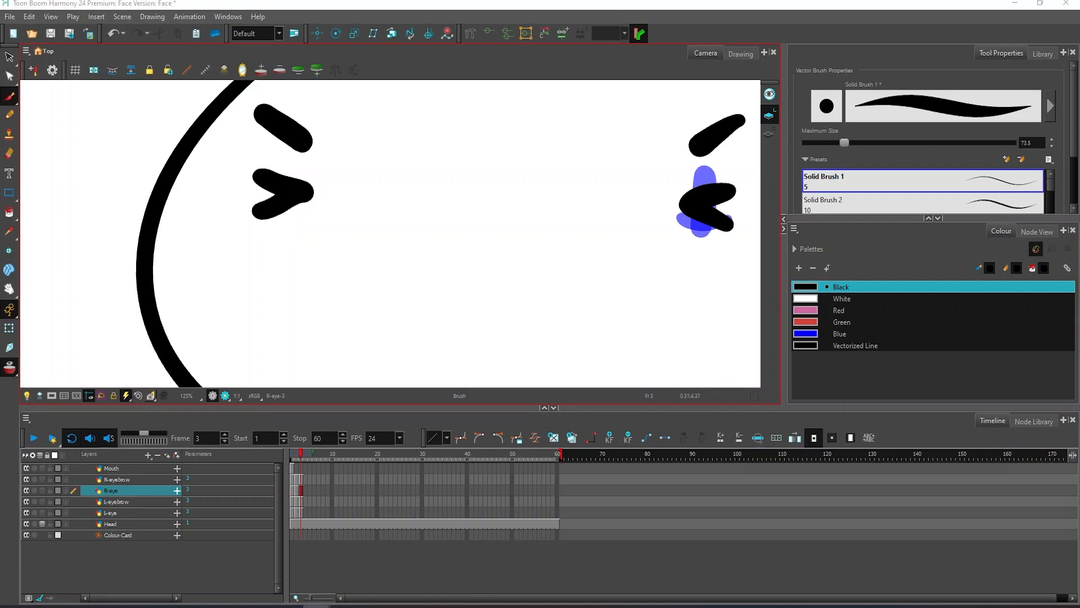
Draw a wide toothy grin on the Mouth layer and move that drawing to frame 4
{"action": "left_click_drag", "start_coordinate": [599, 0], "coordinate": [449, 33]}
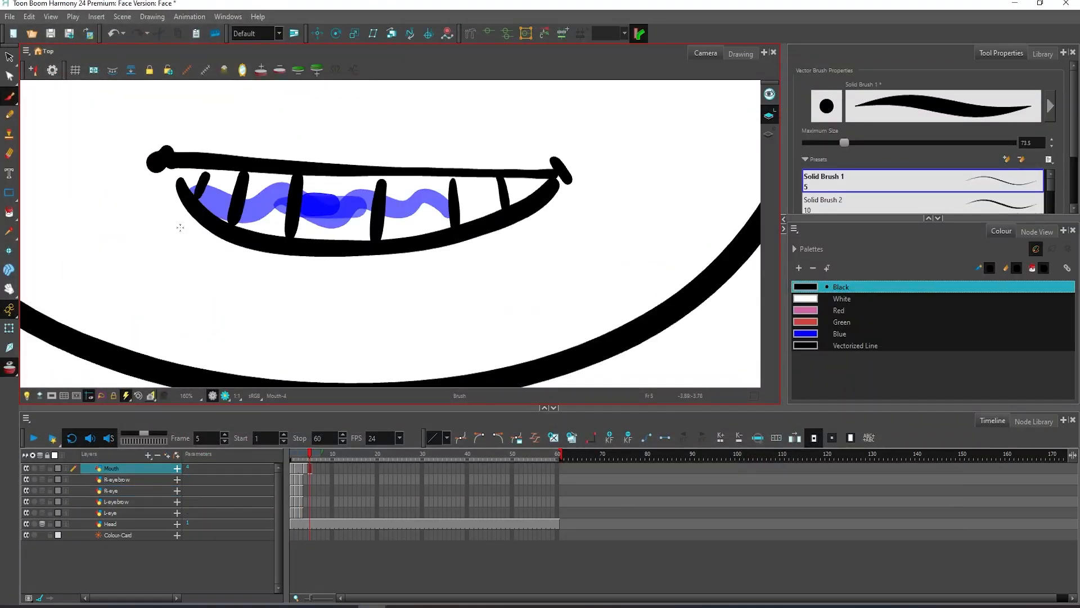
{"action": "left_click", "coordinate": [295, 456]}
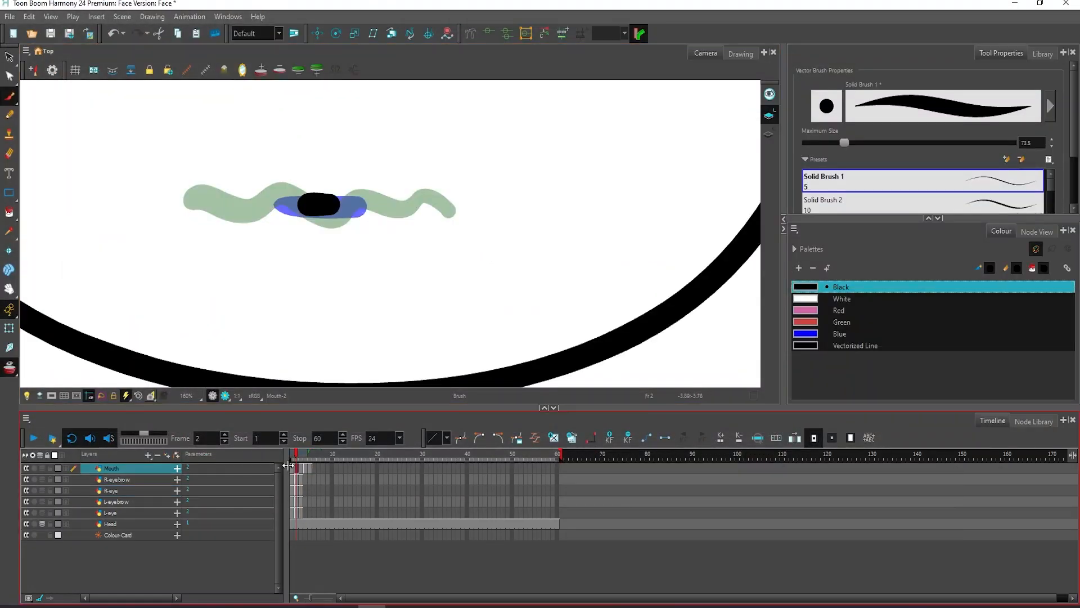
{"action": "left_click_drag", "start_coordinate": [309, 468], "coordinate": [305, 468]}
{"action": "left_click", "coordinate": [305, 454]}
Draw a downturned open mouth with an inner teeth outline on the Mouth layer at frame 5
{"action": "key", "text": "."}
{"action": "mouse_move", "coordinate": [243, 274]}
{"action": "left_mouse_down"}
{"action": "mouse_move", "coordinate": [413, 198]}
{"action": "mouse_move", "coordinate": [261, 291]}
{"action": "left_mouse_up"}
{"action": "left_click_drag", "start_coordinate": [299, 264], "coordinate": [432, 248]}
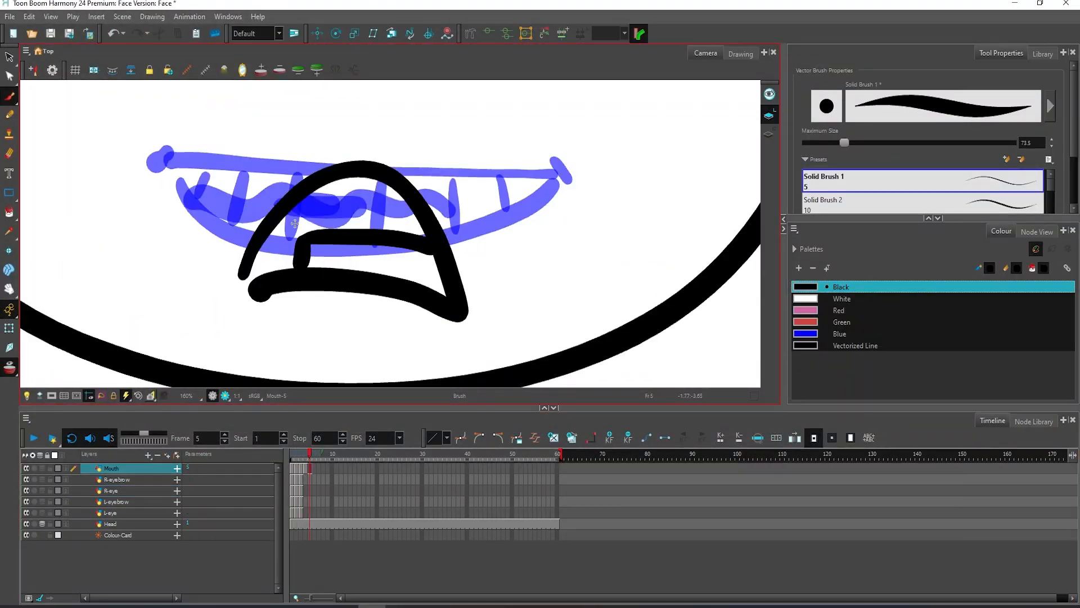
Redraw the lower edge and teeth outline of the downturned mouth at frame 5 and fill its interior with the Green swatch
{"action": "key", "text": "ctrl+z"}
{"action": "key", "text": "ctrl+z"}
{"action": "left_click_drag", "start_coordinate": [246, 281], "coordinate": [413, 253]}
{"action": "key", "text": "ctrl+z"}
{"action": "mouse_move", "coordinate": [289, 269]}
{"action": "left_mouse_down"}
{"action": "mouse_move", "coordinate": [379, 246]}
{"action": "mouse_move", "coordinate": [291, 253]}
{"action": "mouse_move", "coordinate": [419, 264]}
{"action": "left_mouse_up"}
{"action": "key", "text": "ctrl+z"}
{"action": "key", "text": "ctrl+z"}
{"action": "left_click", "coordinate": [9, 212]}
{"action": "left_click", "coordinate": [841, 321]}
{"action": "left_click", "coordinate": [325, 217]}
Draw a black smiling open mouth with a tongue at frame 6, filling the tongue with Red and the interior with Green
{"action": "key", "text": "."}
{"action": "left_click", "coordinate": [9, 95]}
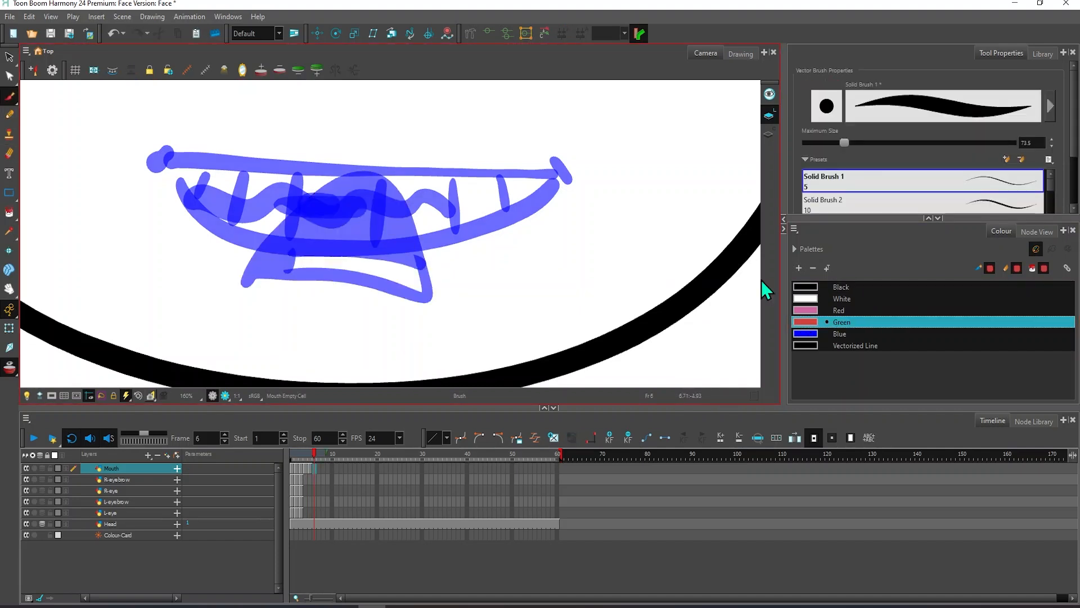
{"action": "left_click", "coordinate": [840, 287]}
{"action": "left_click_drag", "start_coordinate": [221, 183], "coordinate": [458, 195]}
{"action": "left_click_drag", "start_coordinate": [222, 187], "coordinate": [495, 198]}
{"action": "key", "text": "ctrl+z"}
{"action": "key", "text": "ctrl+z"}
{"action": "key", "text": "ctrl+z"}
{"action": "left_click_drag", "start_coordinate": [233, 191], "coordinate": [501, 197]}
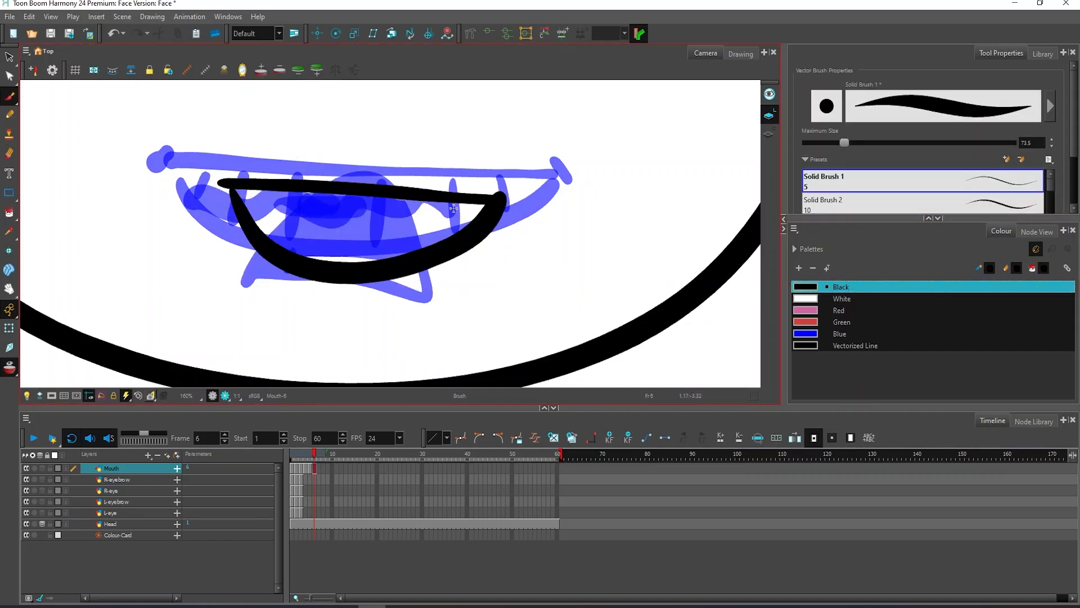
{"action": "left_click_drag", "start_coordinate": [297, 252], "coordinate": [457, 232]}
{"action": "key", "text": "alt+i"}
{"action": "left_click", "coordinate": [838, 310]}
{"action": "left_click", "coordinate": [376, 244]}
{"action": "left_click", "coordinate": [841, 322]}
{"action": "left_click", "coordinate": [258, 212]}
Draw another black open mouth on the Mouth layer at frame 7 and fill its main area with the White swatch
{"action": "left_click", "coordinate": [318, 468]}
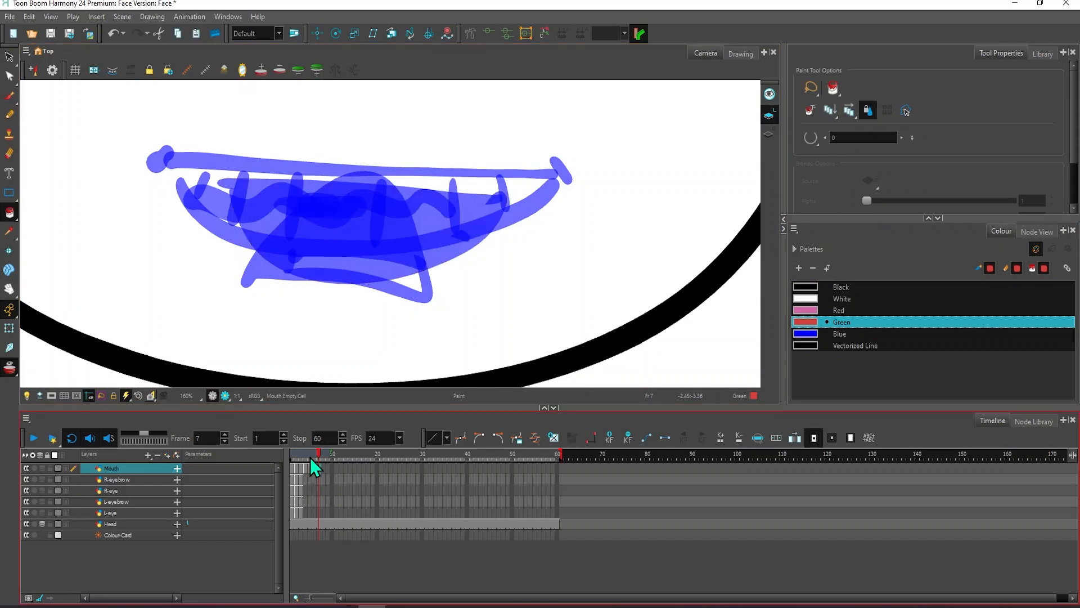
{"action": "left_click", "coordinate": [9, 95]}
{"action": "left_click", "coordinate": [840, 287]}
{"action": "left_click_drag", "start_coordinate": [231, 187], "coordinate": [515, 195]}
{"action": "key", "text": "ctrl+z"}
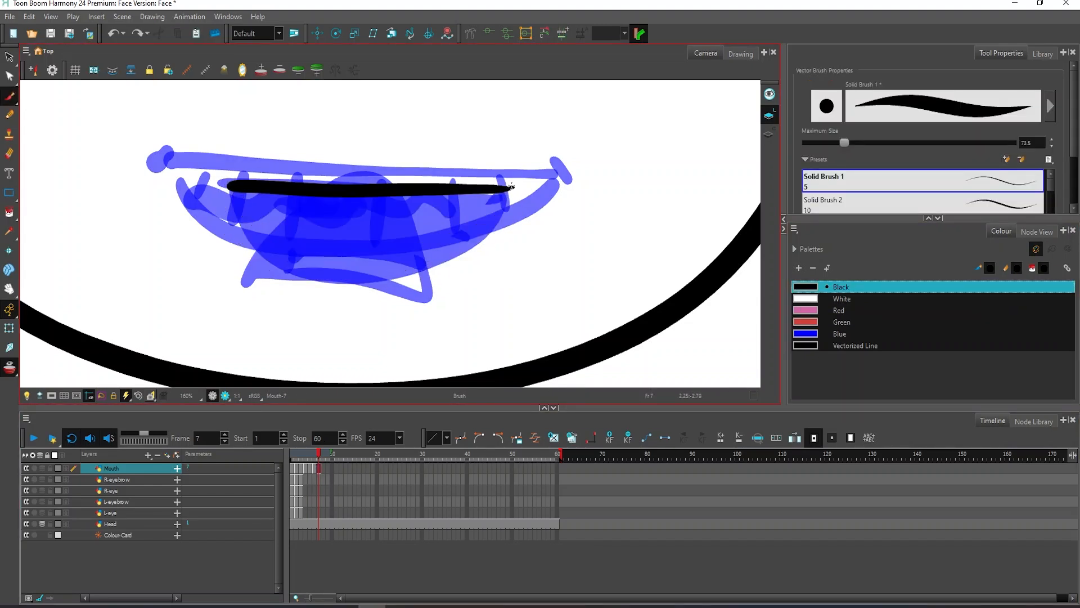
{"action": "left_click_drag", "start_coordinate": [224, 186], "coordinate": [511, 187]}
{"action": "left_click_drag", "start_coordinate": [382, 230], "coordinate": [477, 229]}
{"action": "left_click", "coordinate": [842, 298]}
{"action": "left_click", "coordinate": [9, 212]}
{"action": "left_click", "coordinate": [337, 231]}
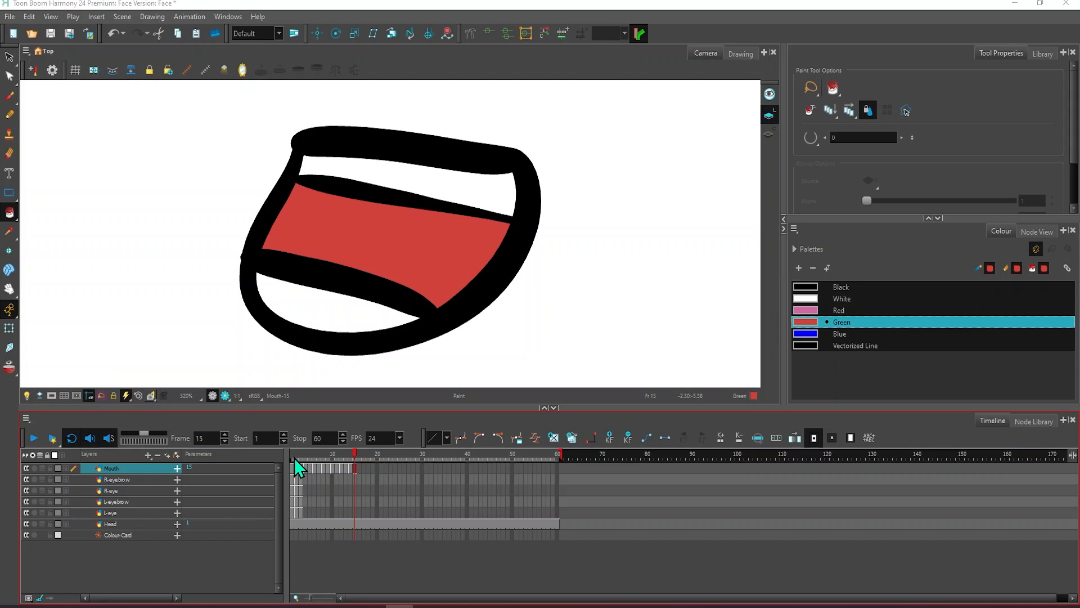
Clear the exposures after frame 1 on the mouth, eye and eyebrow layers and extend their frame 1 drawings to frame 60
{"action": "mouse_move", "coordinate": [352, 453]}
{"action": "left_mouse_down"}
{"action": "mouse_move", "coordinate": [296, 454]}
{"action": "mouse_move", "coordinate": [338, 447]}
{"action": "mouse_move", "coordinate": [295, 443]}
{"action": "mouse_move", "coordinate": [291, 454]}
{"action": "mouse_move", "coordinate": [341, 448]}
{"action": "left_mouse_up"}
{"action": "scroll", "coordinate": [382, 280], "scroll_direction": "down", "scroll_amount": 4}
{"action": "scroll", "coordinate": [381, 281], "scroll_direction": "down", "scroll_amount": 2}
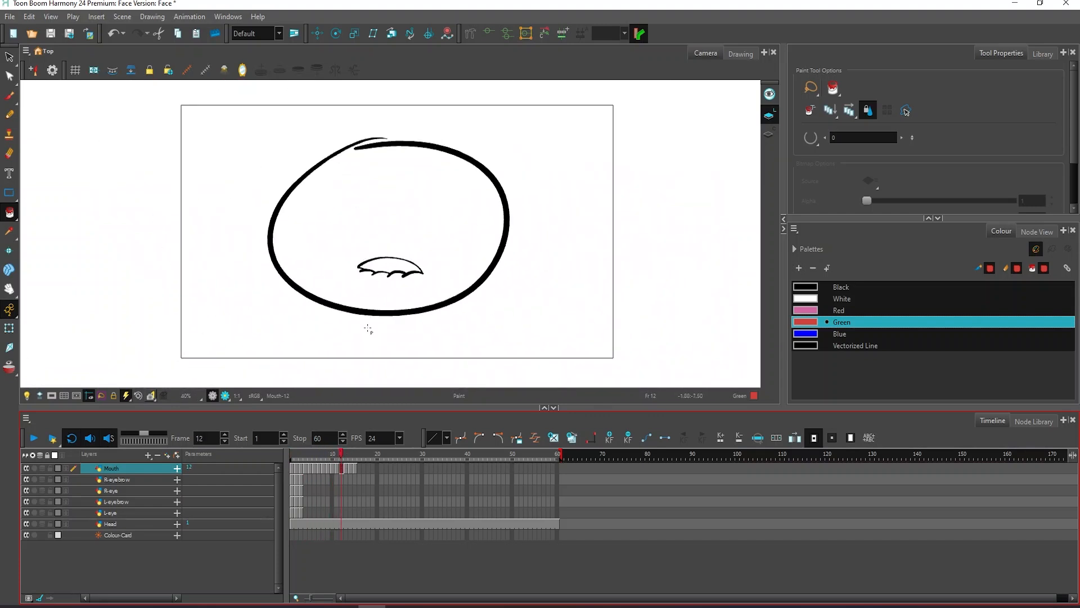
{"action": "left_click", "coordinate": [291, 454]}
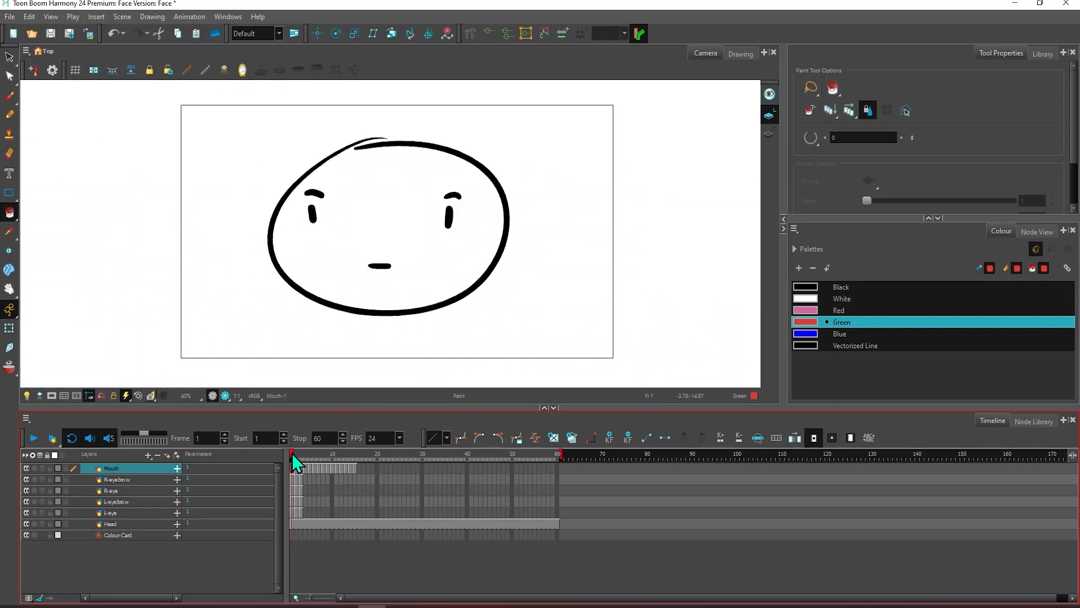
{"action": "mouse_move", "coordinate": [292, 454]}
{"action": "left_mouse_down"}
{"action": "mouse_move", "coordinate": [352, 447]}
{"action": "mouse_move", "coordinate": [292, 450]}
{"action": "left_mouse_up"}
{"action": "left_click_drag", "start_coordinate": [373, 466], "coordinate": [295, 508]}
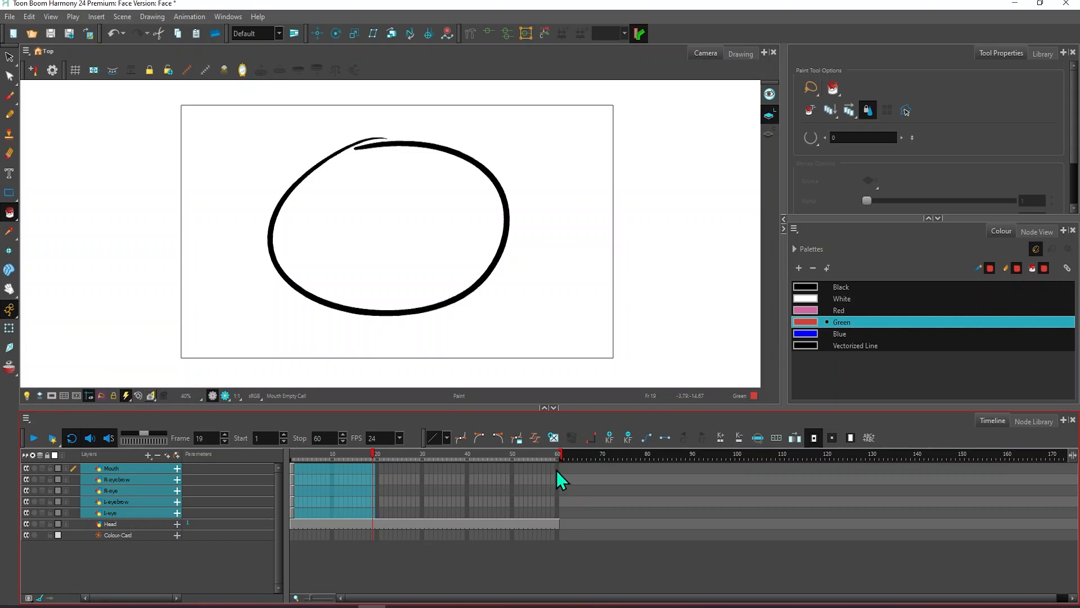
{"action": "left_click_drag", "start_coordinate": [555, 470], "coordinate": [558, 515]}
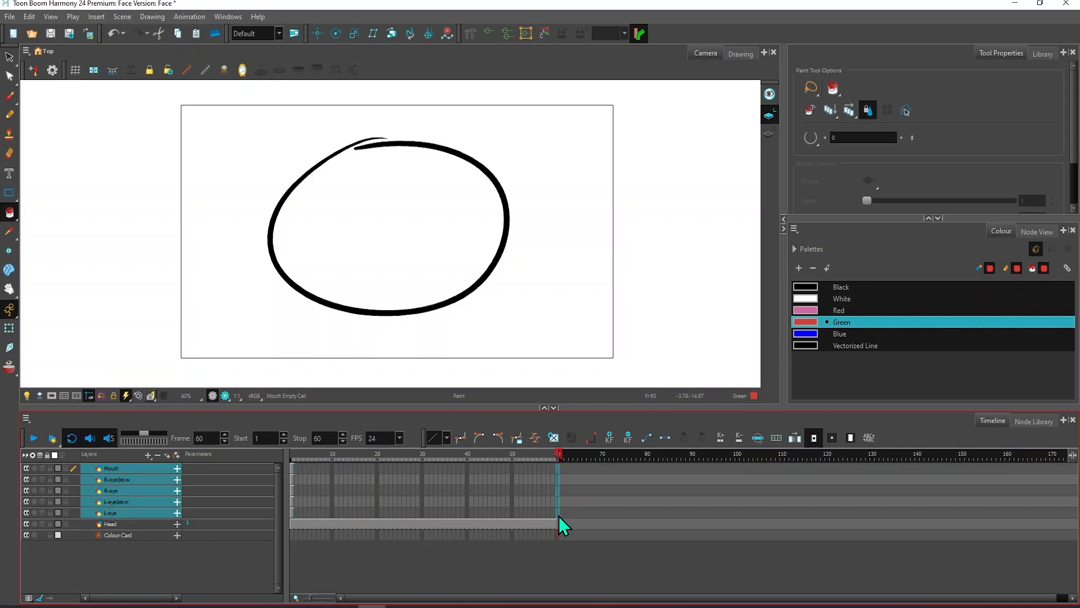
{"action": "key", "text": "F5"}
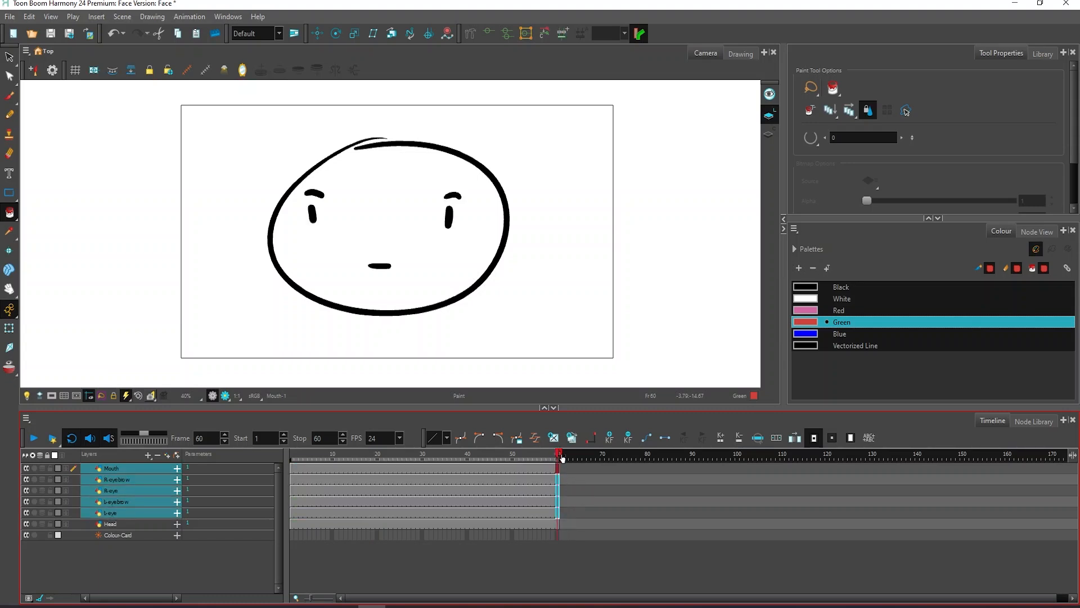
{"action": "left_click_drag", "start_coordinate": [558, 456], "coordinate": [246, 437]}
Add a Node View alongside Tool Properties and Library and widen it to cover most of the workspace
{"action": "left_click", "coordinate": [938, 219]}
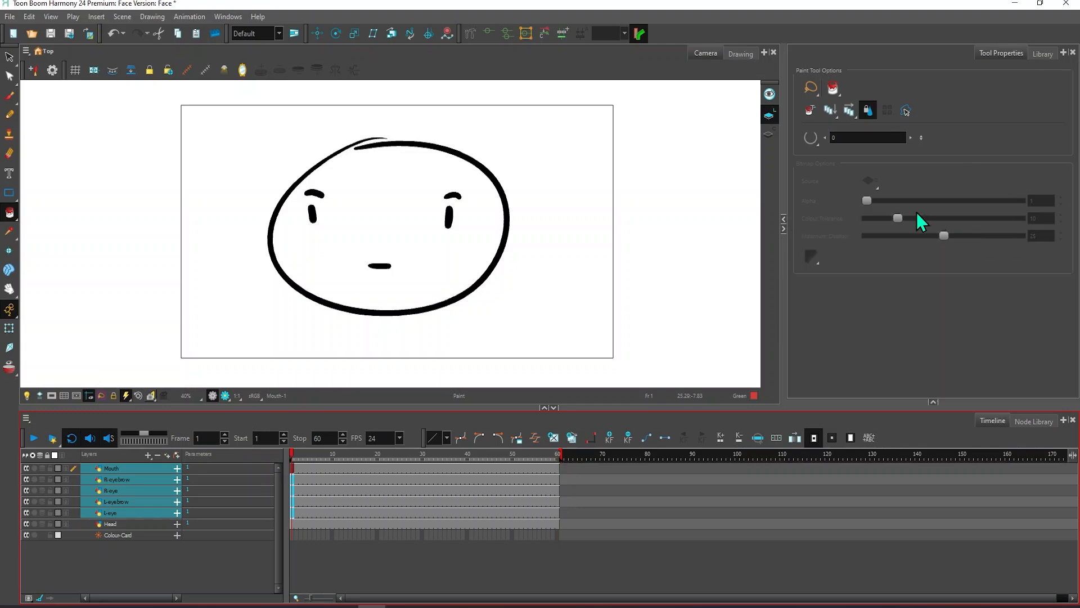
{"action": "left_click", "coordinate": [1063, 53]}
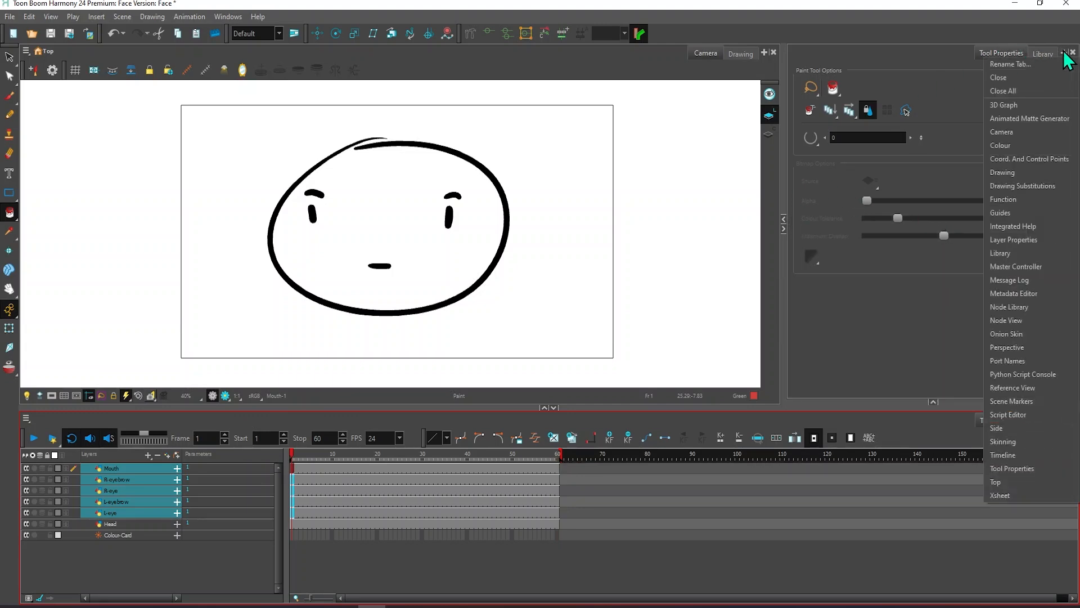
{"action": "left_click", "coordinate": [998, 321]}
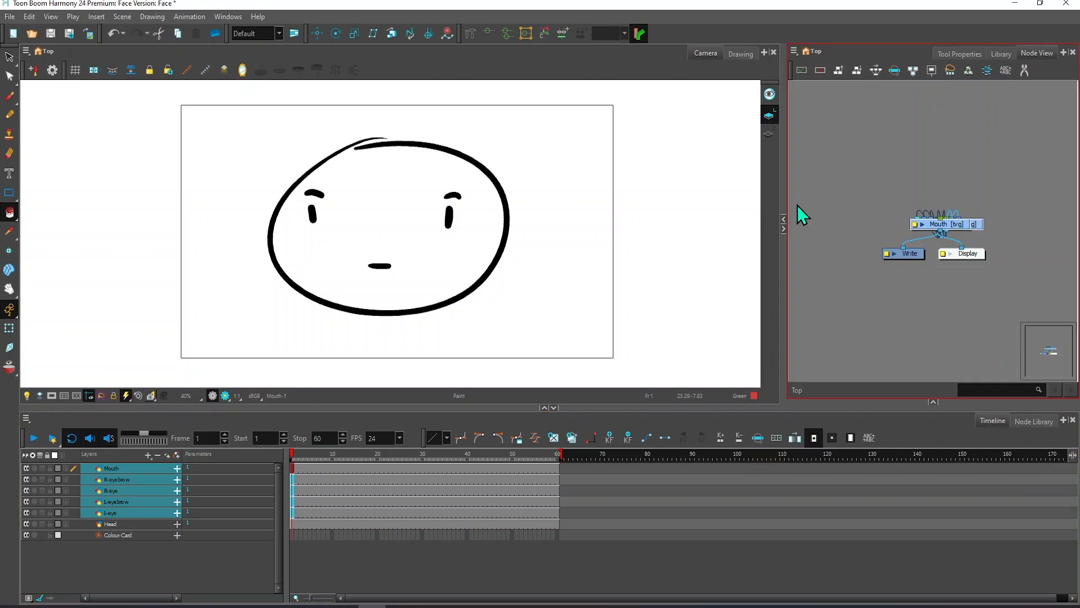
{"action": "left_click_drag", "start_coordinate": [778, 184], "coordinate": [356, 188]}
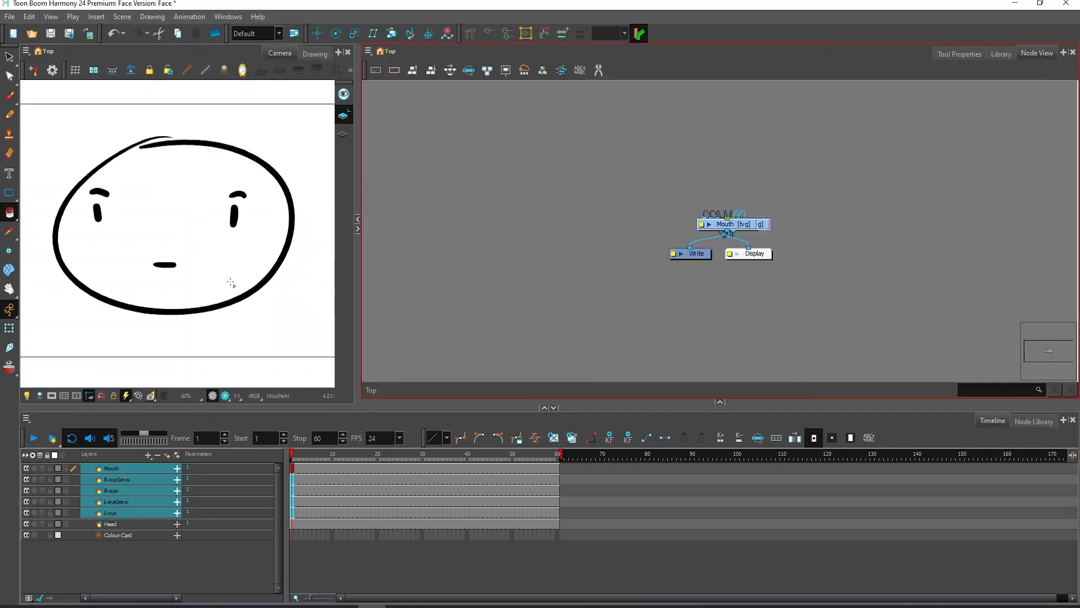
Auto-arrange all nodes in the network and centre the layer nodes and Composite above Write and Display
{"action": "left_click_drag", "start_coordinate": [581, 161], "coordinate": [818, 236]}
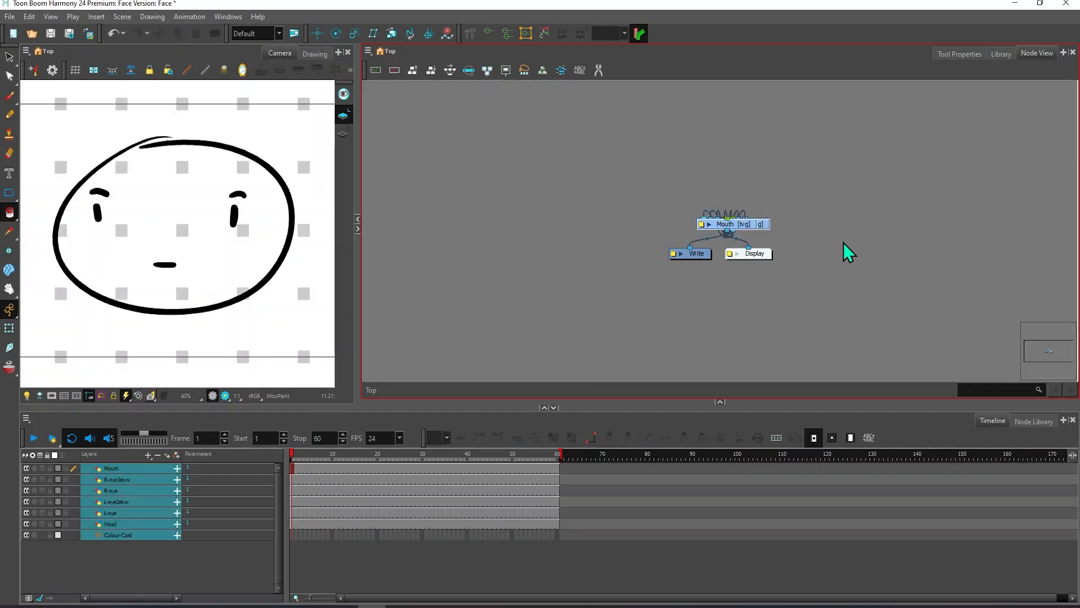
{"action": "left_click", "coordinate": [450, 71]}
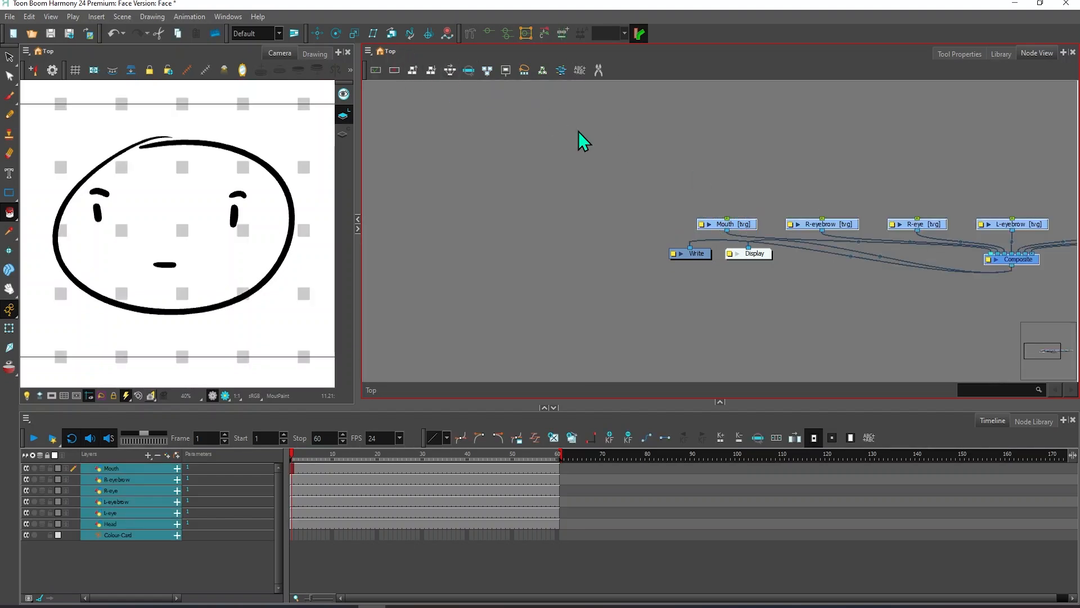
{"action": "left_click_drag", "start_coordinate": [1032, 262], "coordinate": [737, 212]}
{"action": "left_click_drag", "start_coordinate": [737, 211], "coordinate": [740, 213]}
{"action": "left_click", "coordinate": [538, 183]}
Add a parent peg to each of the six drawing nodes: Mouth, R-eyebrow, R-eye, L-eyebrow, L-eye and Head
{"action": "mouse_move", "coordinate": [404, 102]}
{"action": "left_mouse_down"}
{"action": "mouse_move", "coordinate": [412, 123]}
{"action": "mouse_move", "coordinate": [755, 200]}
{"action": "mouse_move", "coordinate": [926, 201]}
{"action": "left_mouse_up"}
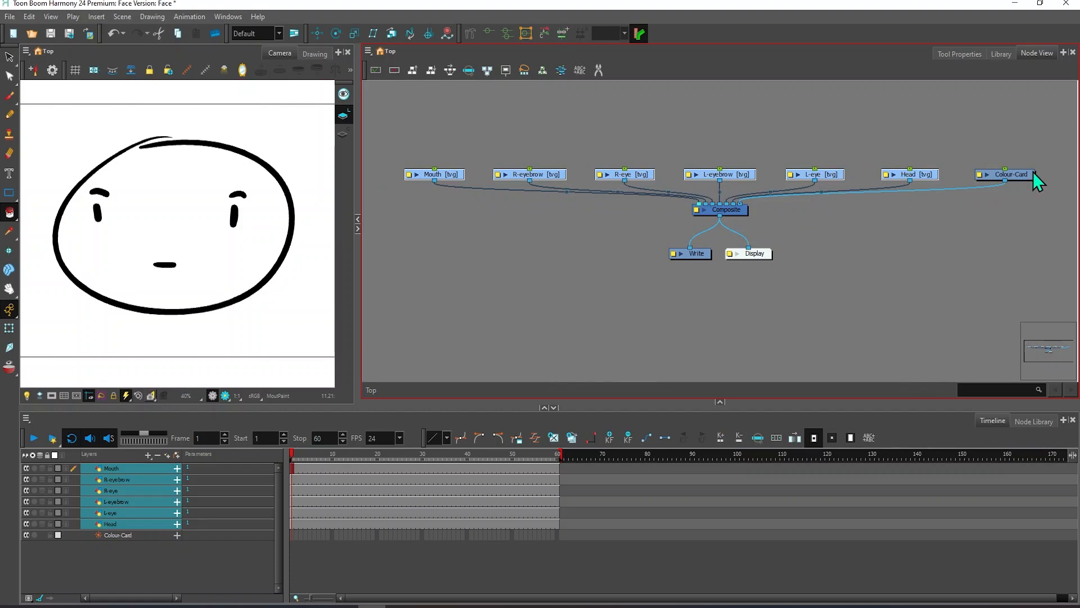
{"action": "key", "text": "ctrl+p"}
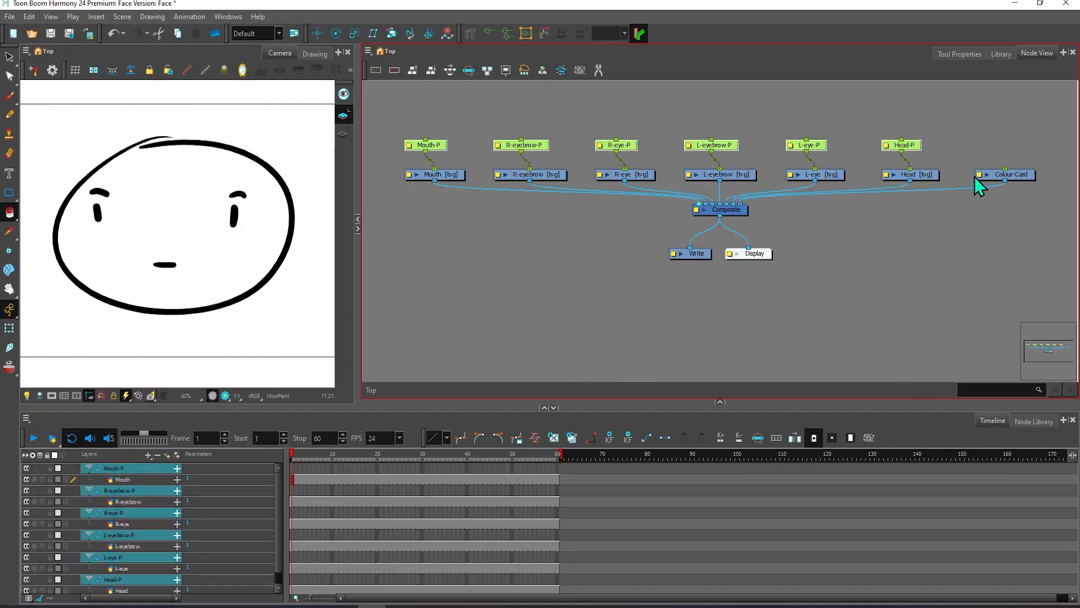
{"action": "left_click", "coordinate": [526, 265]}
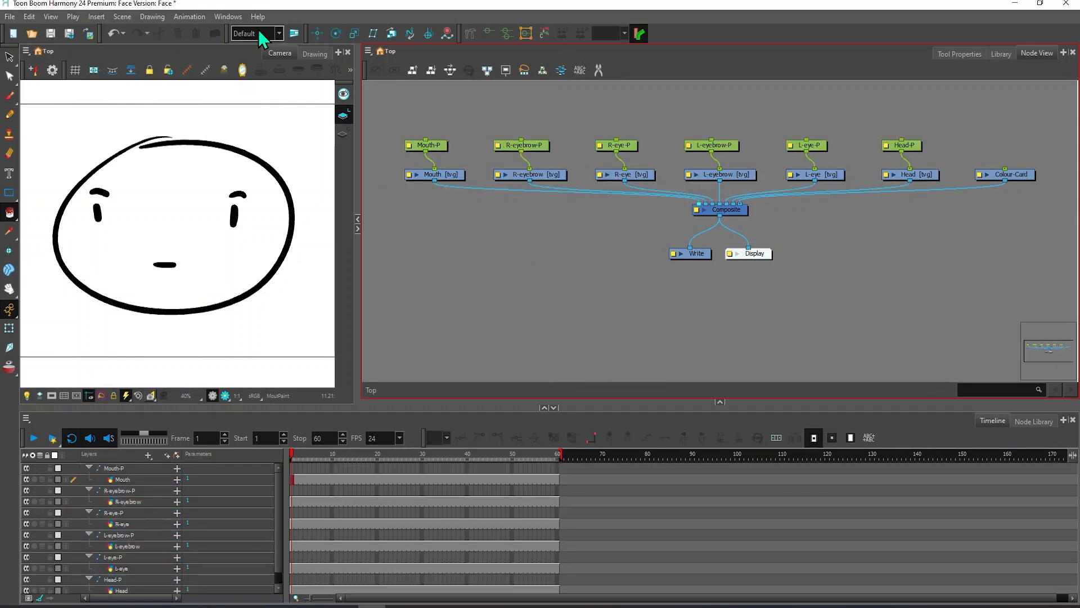
Cycle through the Mouth layer's drawing substitutions at frame 1 and settle on the round open mouth with upper teeth
{"action": "left_click", "coordinate": [315, 33]}
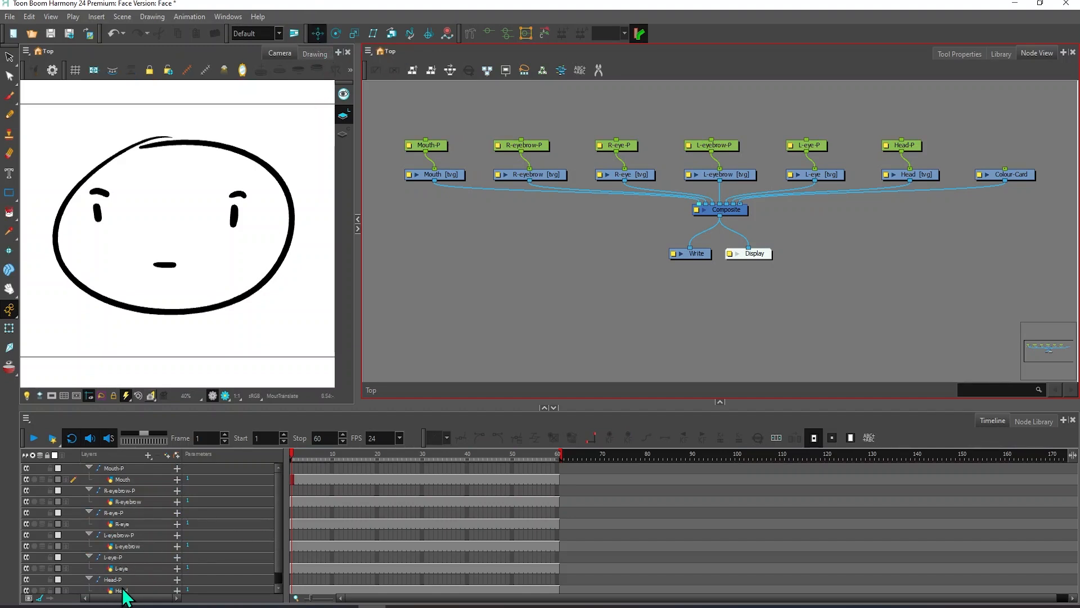
{"action": "left_click", "coordinate": [118, 480]}
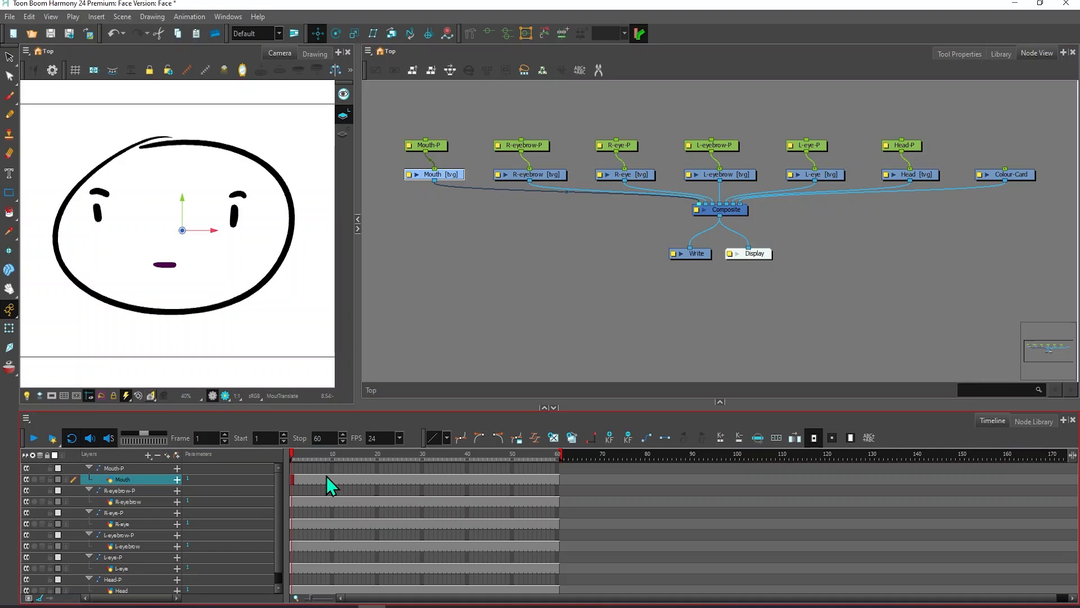
{"action": "key", "text": "bracketright"}
{"action": "key", "text": "bracketright"}
{"action": "key", "text": "bracketright"}
{"action": "key", "text": "bracketright"}
{"action": "key", "text": "bracketright"}
{"action": "key", "text": "bracketright"}
{"action": "key", "text": "bracketright"}
{"action": "key", "text": "bracketright"}
{"action": "key", "text": "bracketright"}
{"action": "key", "text": "bracketright"}
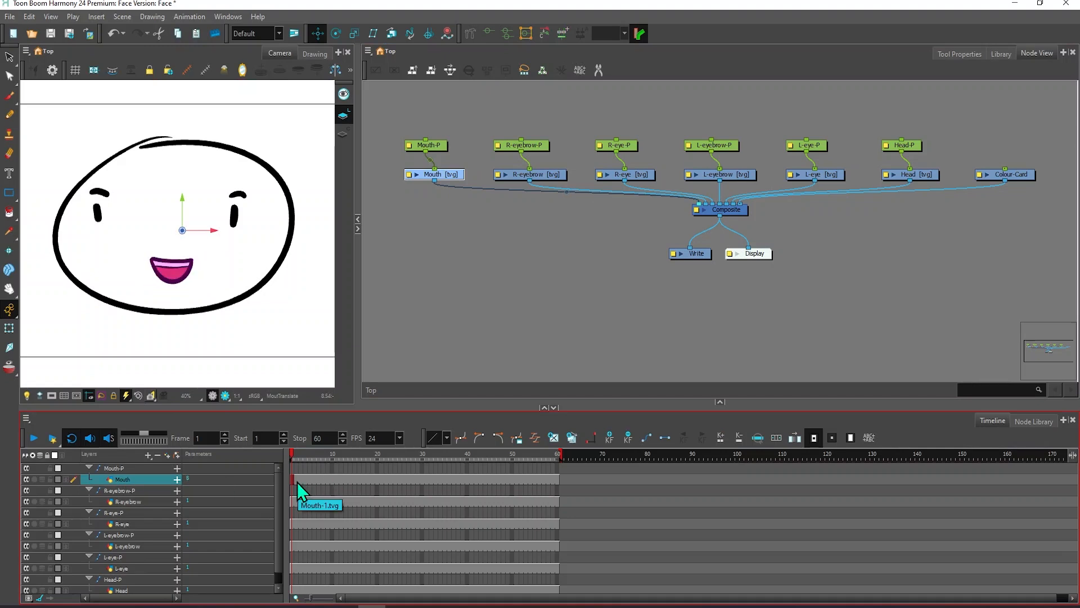
{"action": "key", "text": "bracketleft"}
{"action": "key", "text": "bracketleft"}
{"action": "key", "text": "bracketleft"}
{"action": "key", "text": "bracketleft"}
{"action": "key", "text": "bracketleft"}
{"action": "key", "text": "bracketleft"}
{"action": "key", "text": "bracketleft"}
{"action": "key", "text": "bracketleft"}
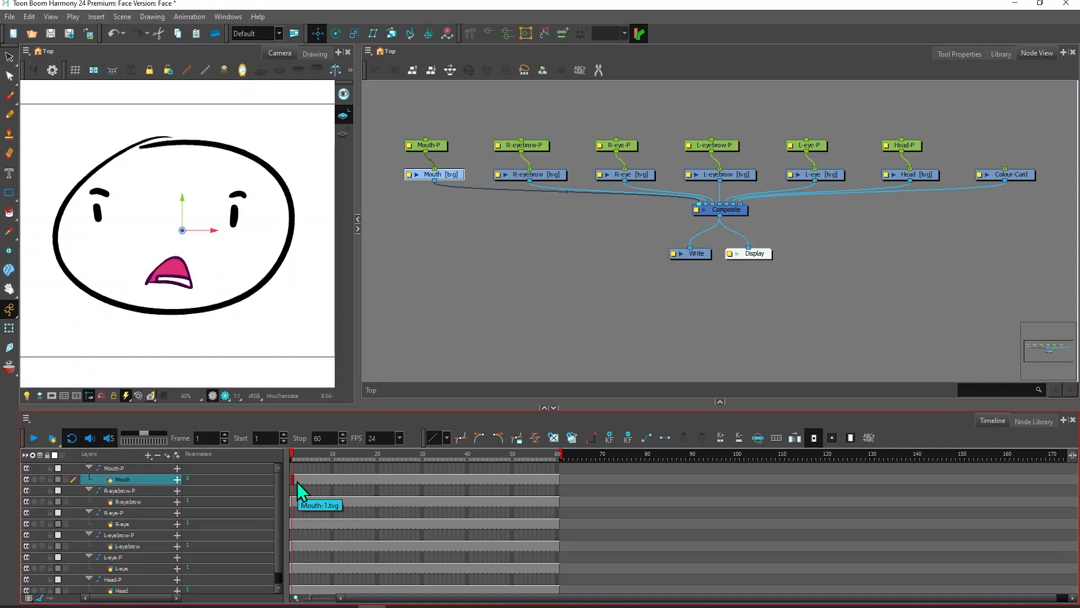
{"action": "key", "text": "bracketright"}
{"action": "key", "text": "bracketright"}
{"action": "key", "text": "bracketright"}
{"action": "key", "text": "bracketright"}
{"action": "key", "text": "bracketright"}
{"action": "key", "text": "bracketright"}
{"action": "key", "text": "bracketright"}
{"action": "key", "text": "bracketright"}
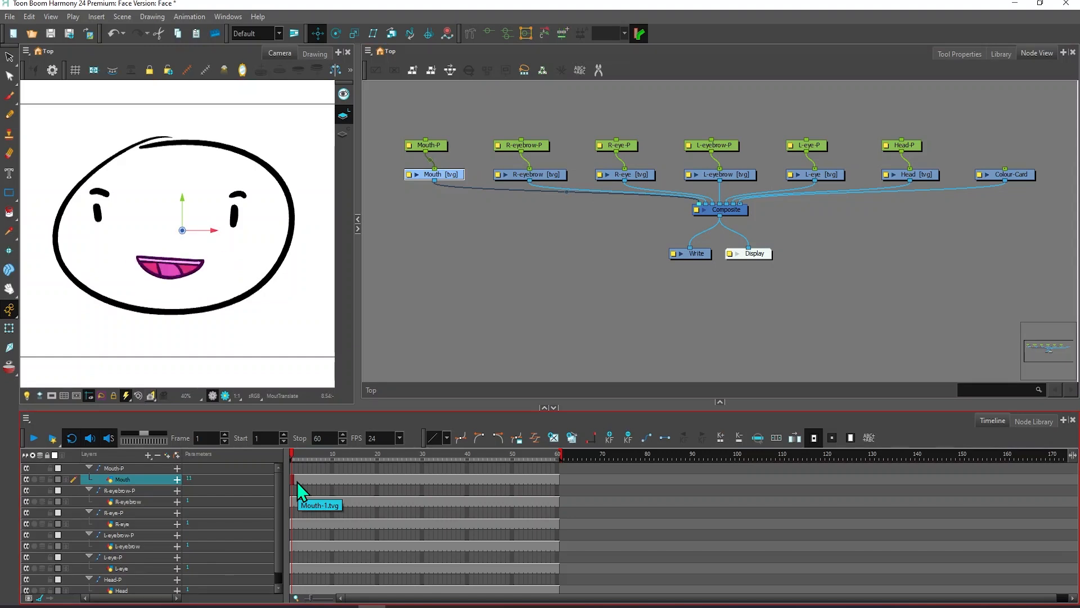
{"action": "key", "text": "bracketleft"}
{"action": "key", "text": "bracketleft"}
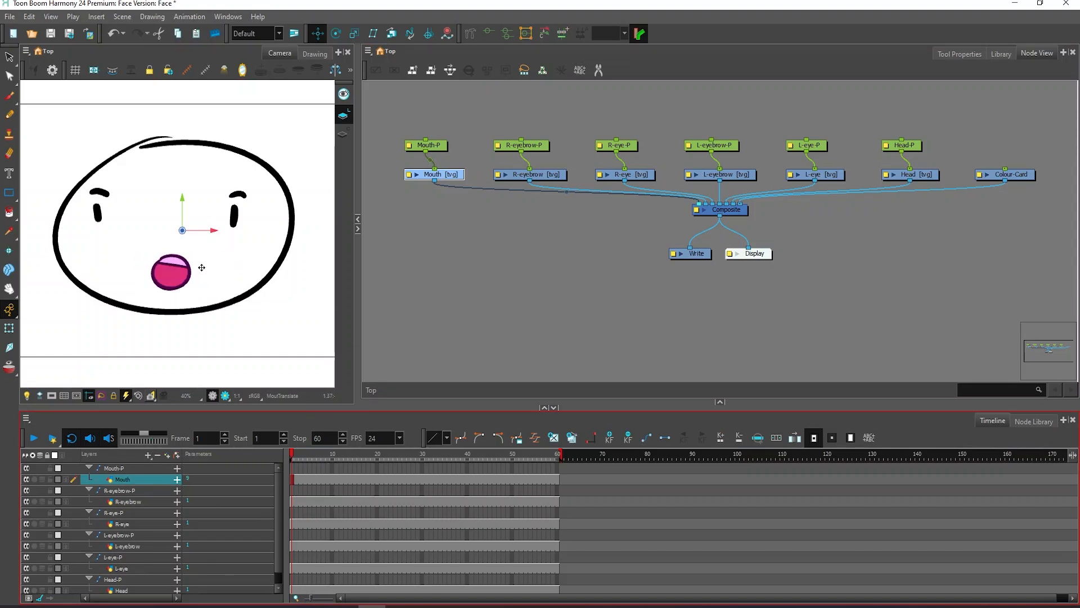
Move the Mouth-P peg's pivot to the top edge of the round mouth
{"action": "scroll", "coordinate": [200, 264], "scroll_direction": "up", "scroll_amount": 2}
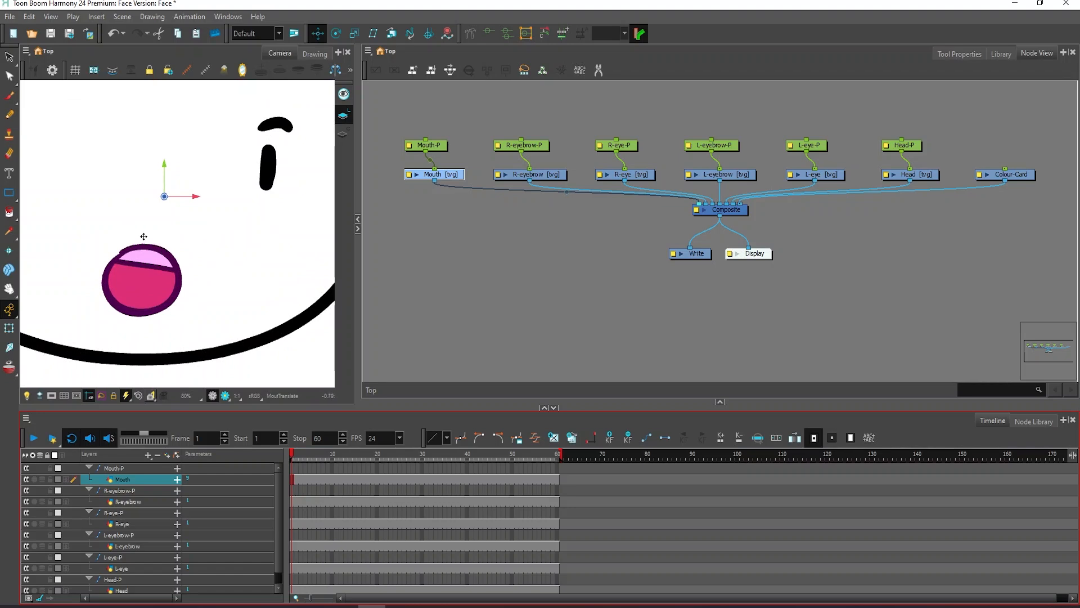
{"action": "scroll", "coordinate": [154, 245], "scroll_direction": "down", "scroll_amount": 1}
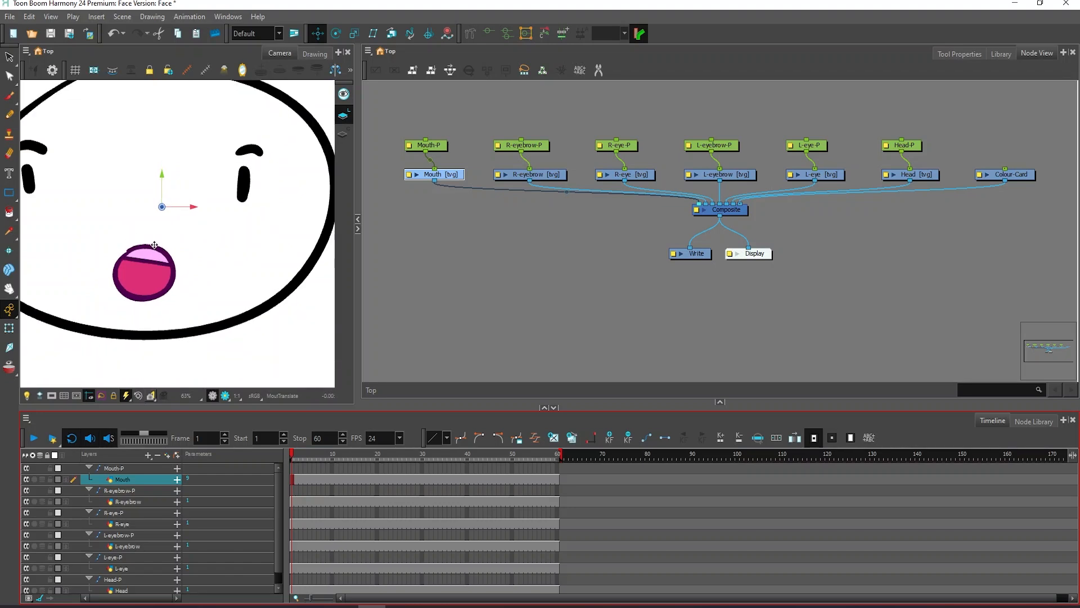
{"action": "scroll", "coordinate": [154, 246], "scroll_direction": "down", "scroll_amount": 2}
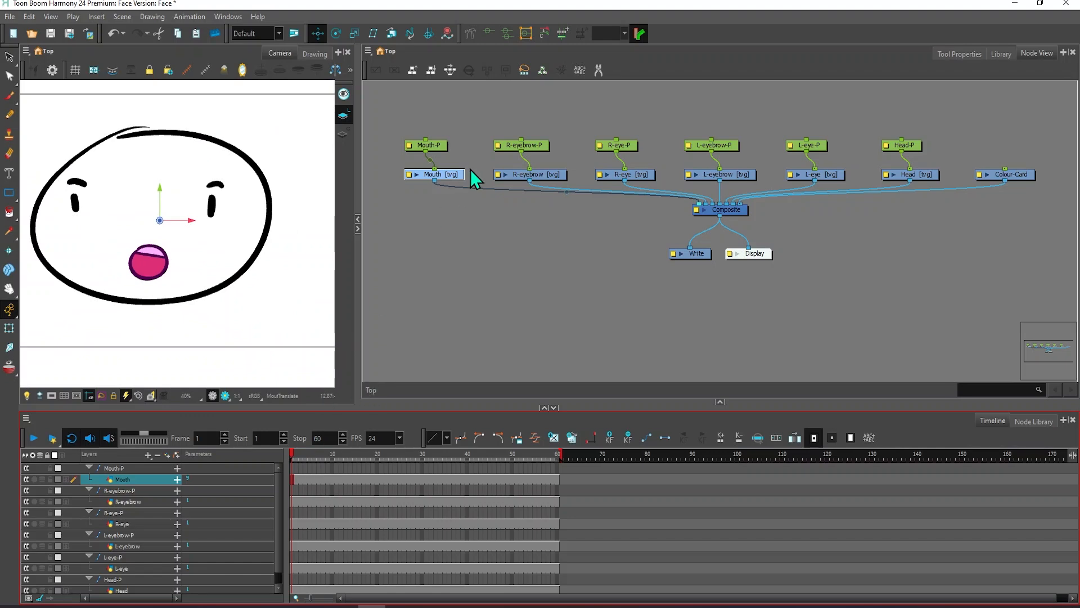
{"action": "left_click", "coordinate": [434, 146]}
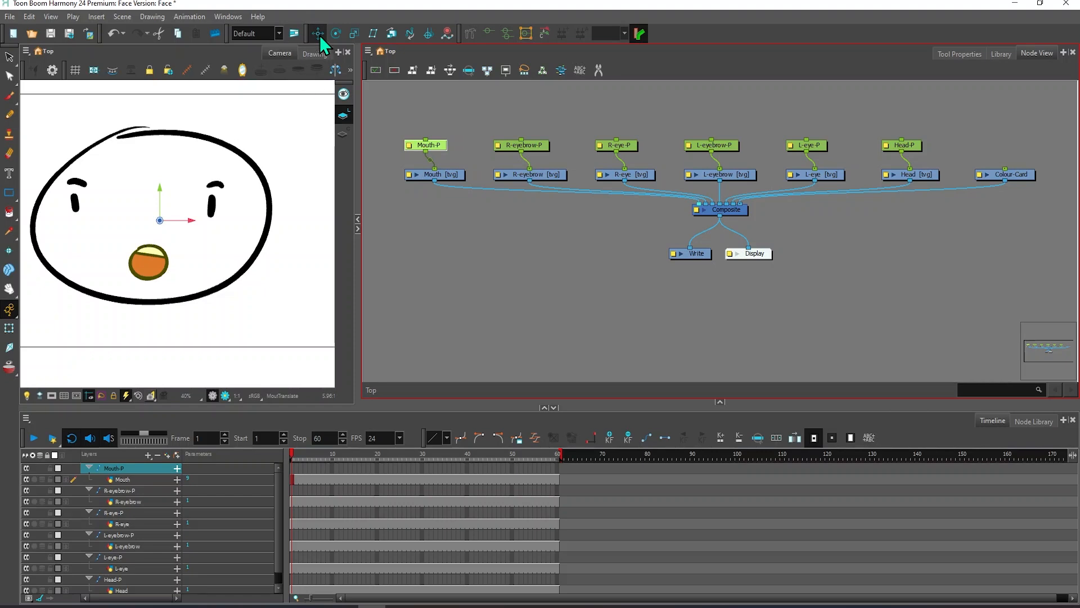
{"action": "left_click_drag", "start_coordinate": [159, 220], "coordinate": [145, 241]}
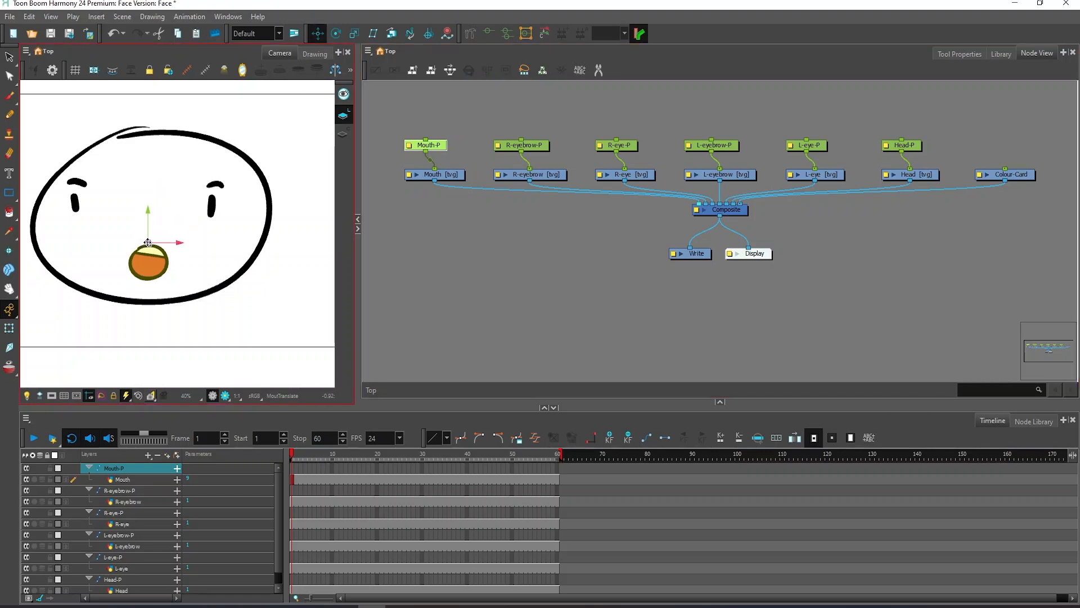
{"action": "scroll", "coordinate": [145, 242], "scroll_direction": "up", "scroll_amount": 3}
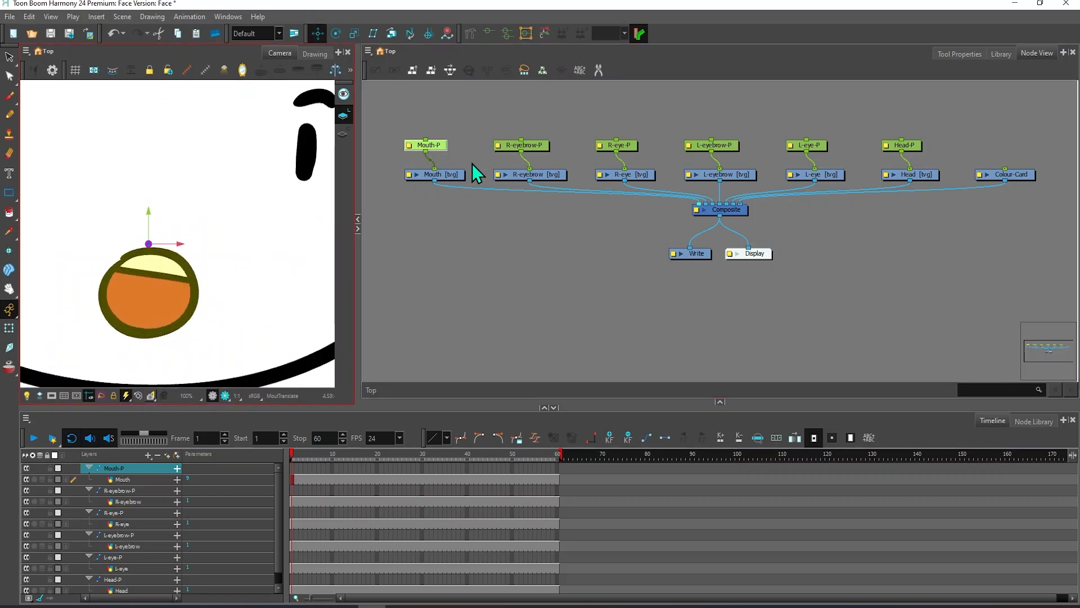
Swap the Mouth drawing at frame 2 to the wide smiling mouth with a tongue and compare the Mouth-P and Mouth pivots
{"action": "left_click", "coordinate": [454, 176]}
{"action": "key", "text": "period"}
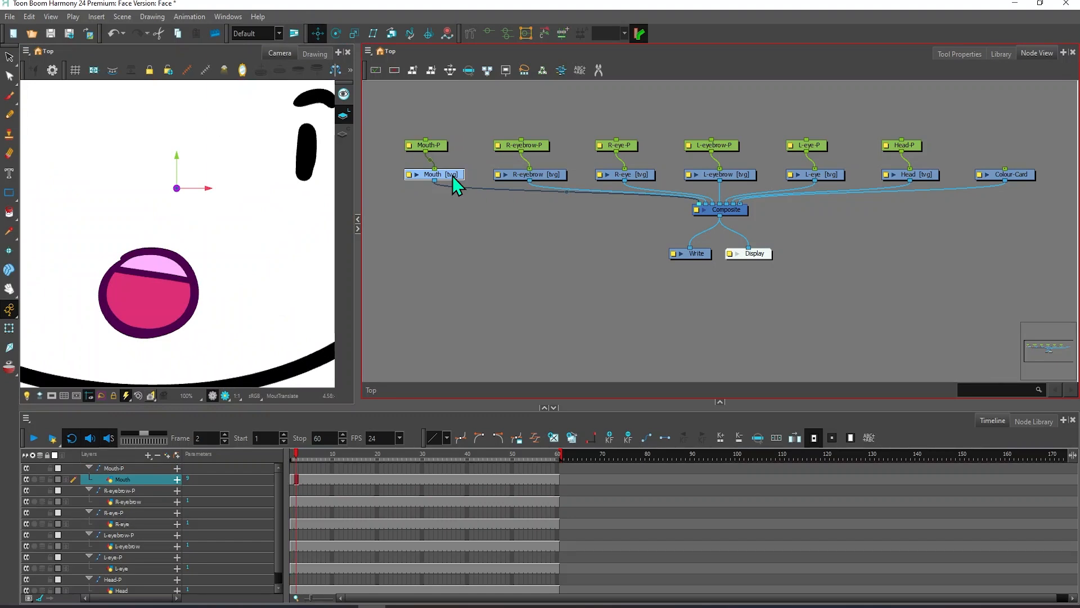
{"action": "key", "text": "equal"}
{"action": "key", "text": "equal"}
{"action": "key", "text": "equal"}
{"action": "key", "text": "equal"}
{"action": "key", "text": "equal"}
{"action": "key", "text": "equal"}
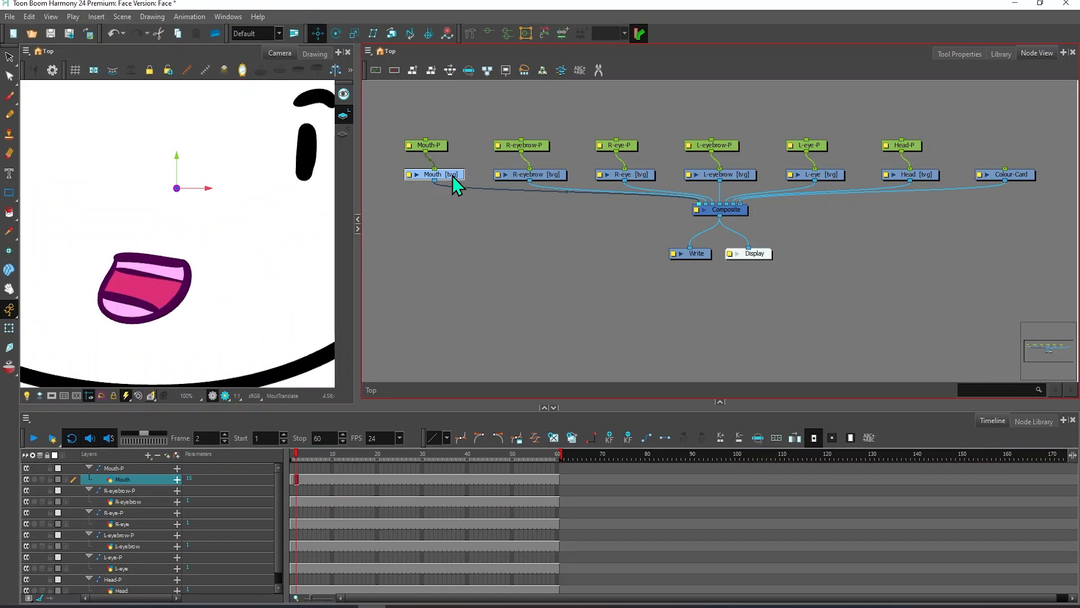
{"action": "key", "text": "minus"}
{"action": "key", "text": "minus"}
{"action": "key", "text": "minus"}
{"action": "key", "text": "minus"}
{"action": "key", "text": "minus"}
{"action": "key", "text": "minus"}
{"action": "key", "text": "minus"}
{"action": "key", "text": "minus"}
{"action": "key", "text": "minus"}
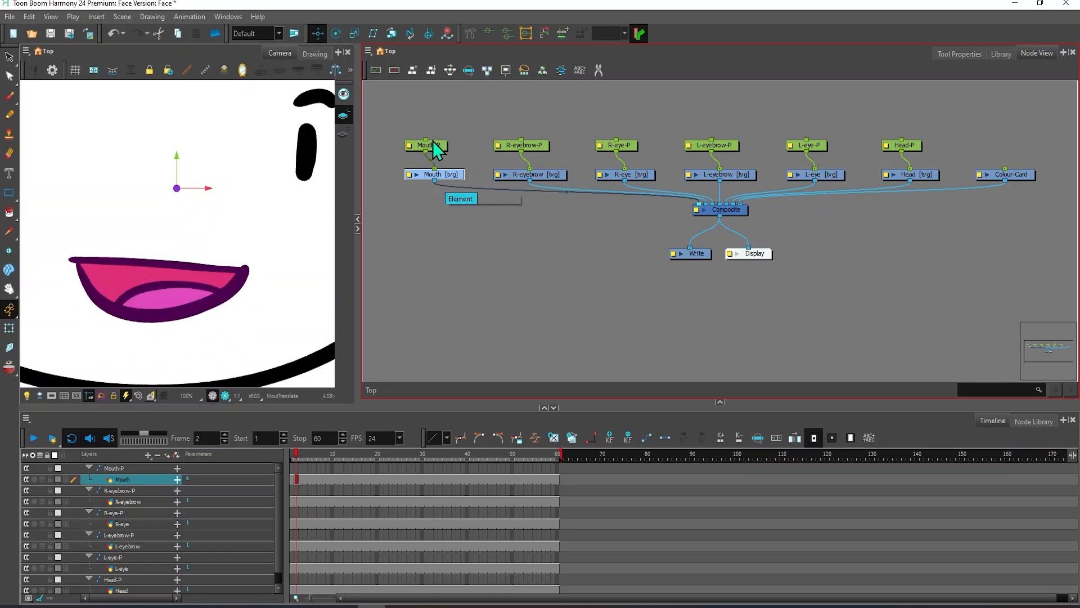
{"action": "left_click", "coordinate": [436, 146]}
{"action": "left_click", "coordinate": [443, 174]}
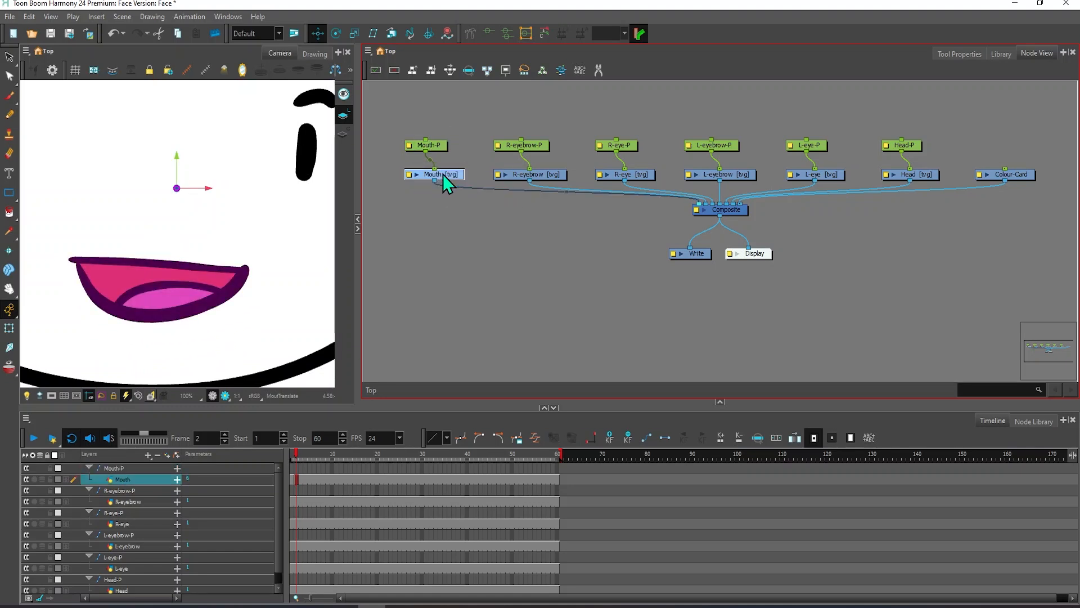
Swap the Mouth drawing to the wide open mouth with a short wavy line inside, comparing each drawing against the Mouth-P pivot
{"action": "key", "text": "minus"}
{"action": "left_click", "coordinate": [443, 145]}
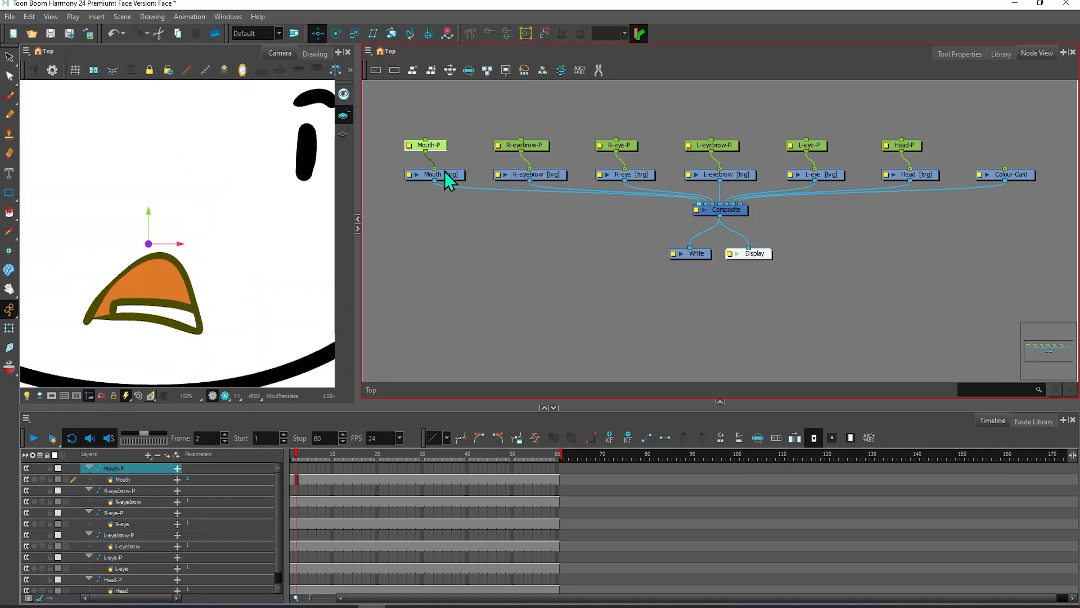
{"action": "left_click", "coordinate": [447, 174]}
{"action": "left_click", "coordinate": [441, 147]}
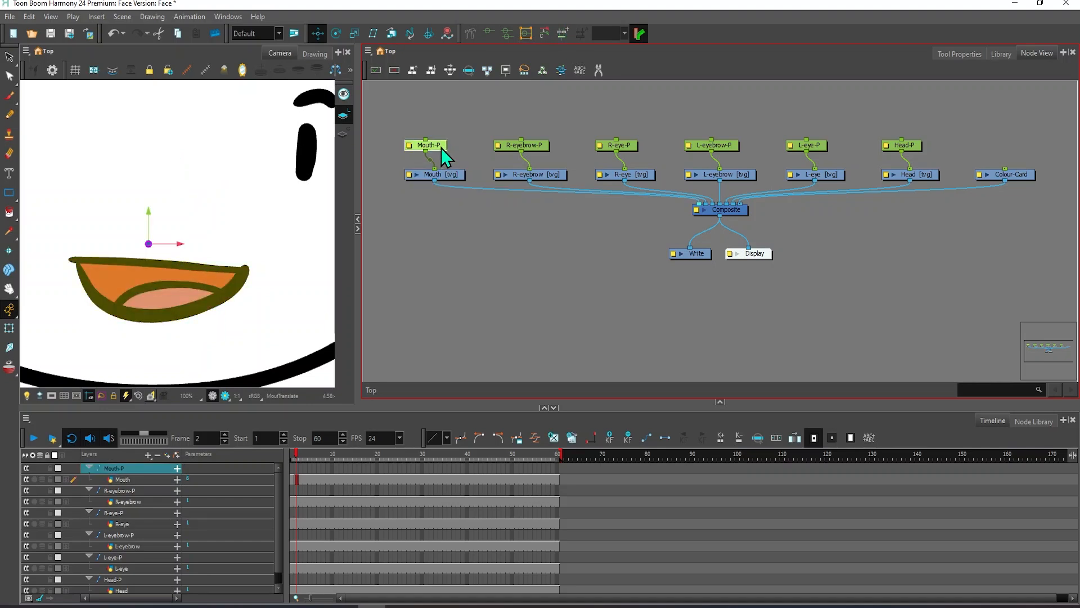
{"action": "left_click", "coordinate": [447, 177]}
{"action": "key", "text": "plus"}
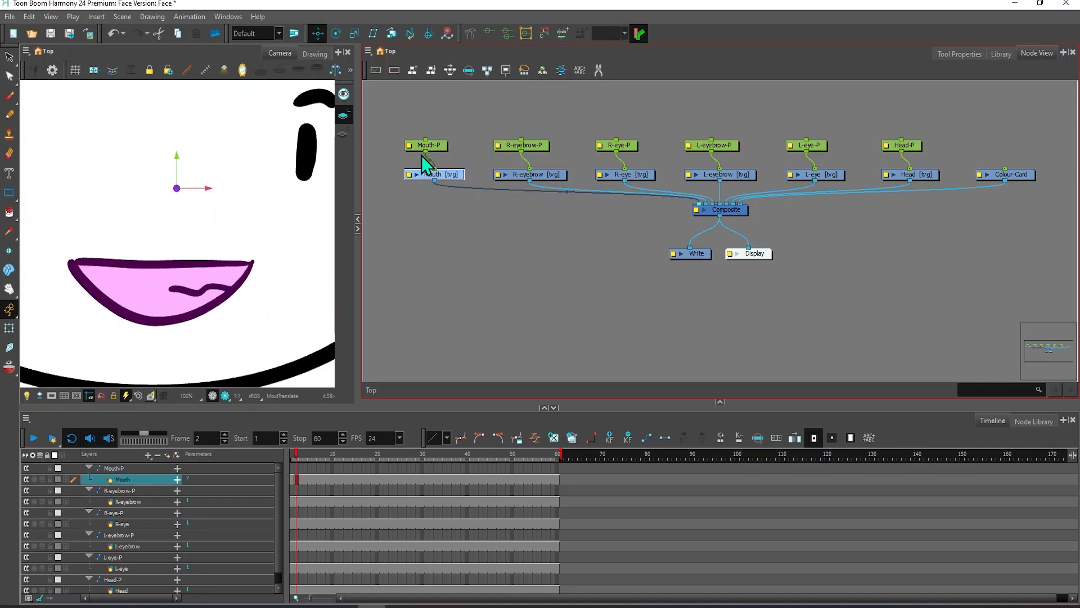
{"action": "left_click", "coordinate": [440, 145]}
{"action": "scroll", "coordinate": [153, 242], "scroll_direction": "up", "scroll_amount": 3}
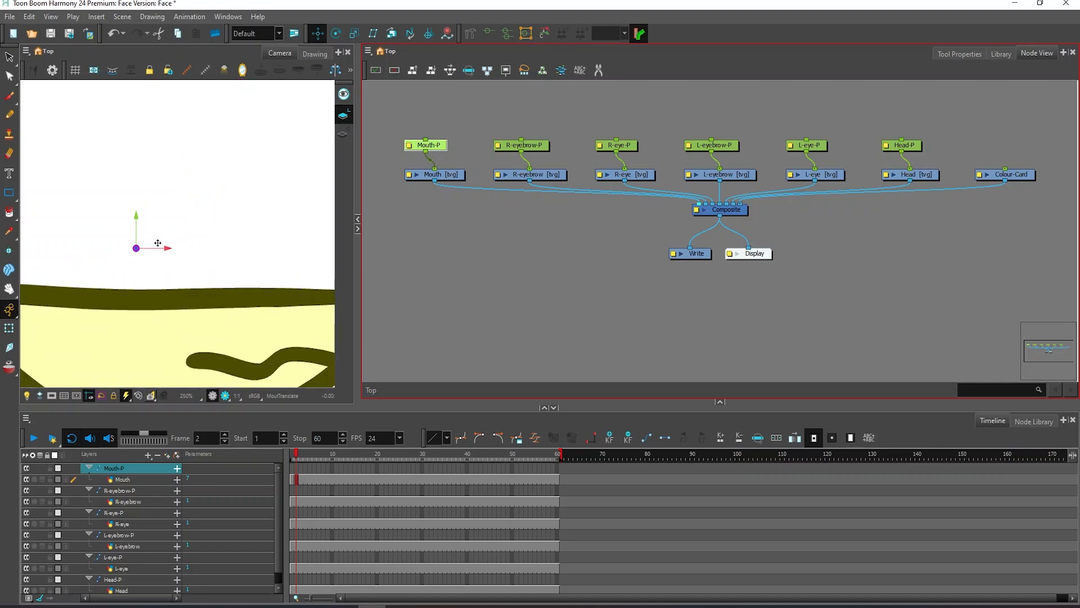
{"action": "scroll", "coordinate": [127, 246], "scroll_direction": "down", "scroll_amount": 4}
{"action": "scroll", "coordinate": [126, 246], "scroll_direction": "down", "scroll_amount": 2}
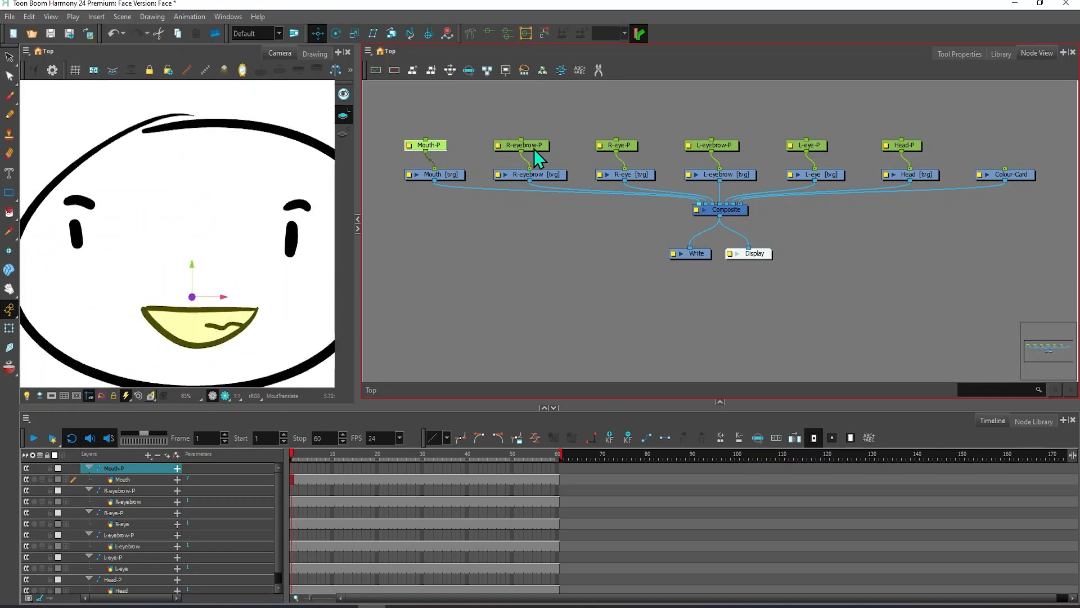
Move the R-eyebrow-P and L-eyebrow-P pivots to the inner end of their eyebrows
{"action": "left_click", "coordinate": [535, 146]}
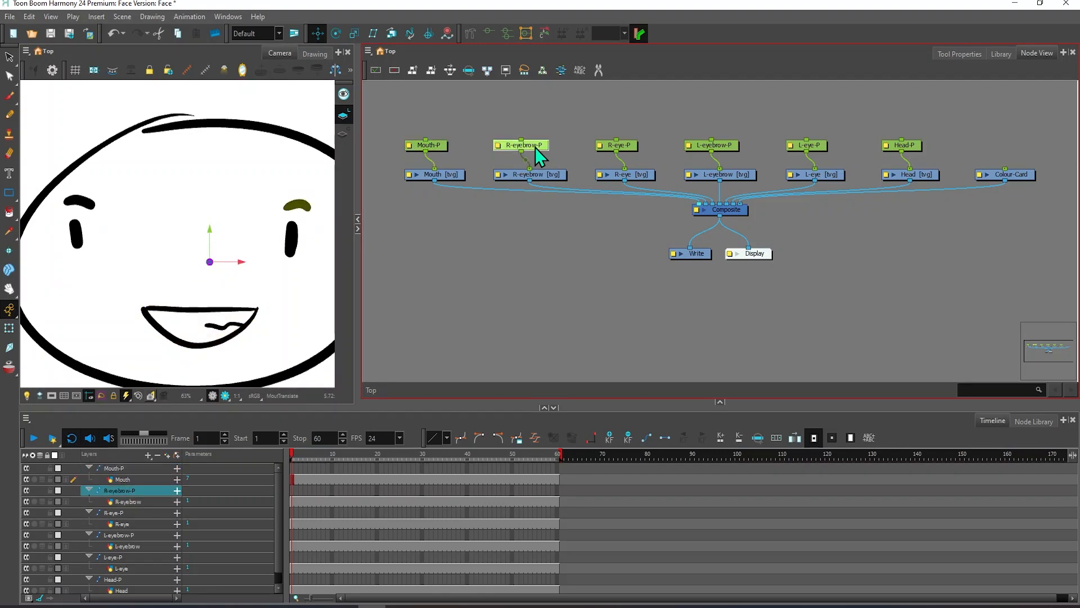
{"action": "left_click_drag", "start_coordinate": [268, 214], "coordinate": [286, 208]}
{"action": "left_click", "coordinate": [736, 150]}
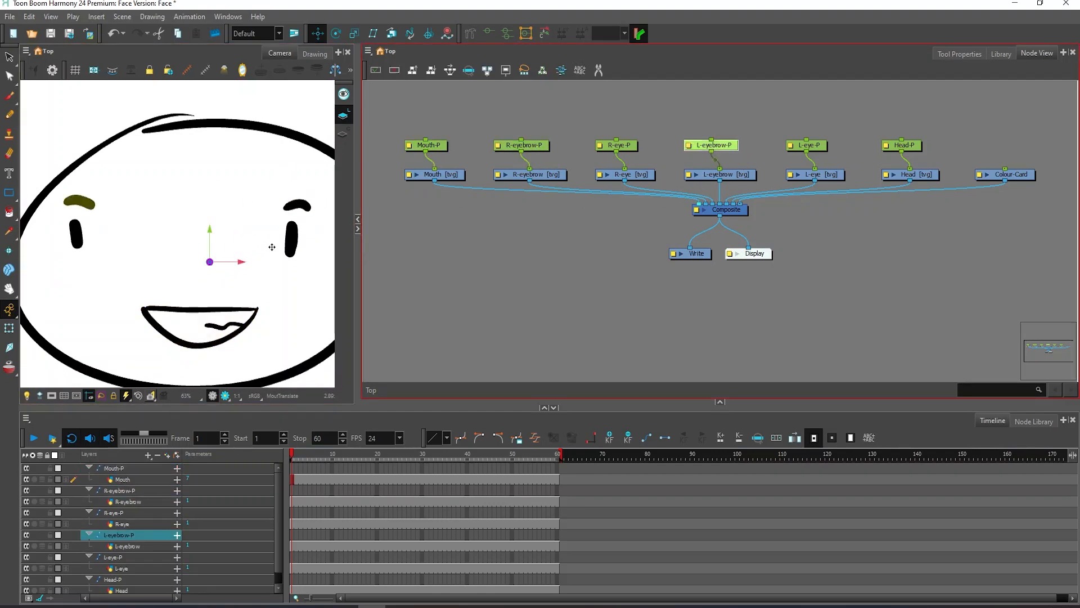
{"action": "left_click_drag", "start_coordinate": [212, 263], "coordinate": [95, 213]}
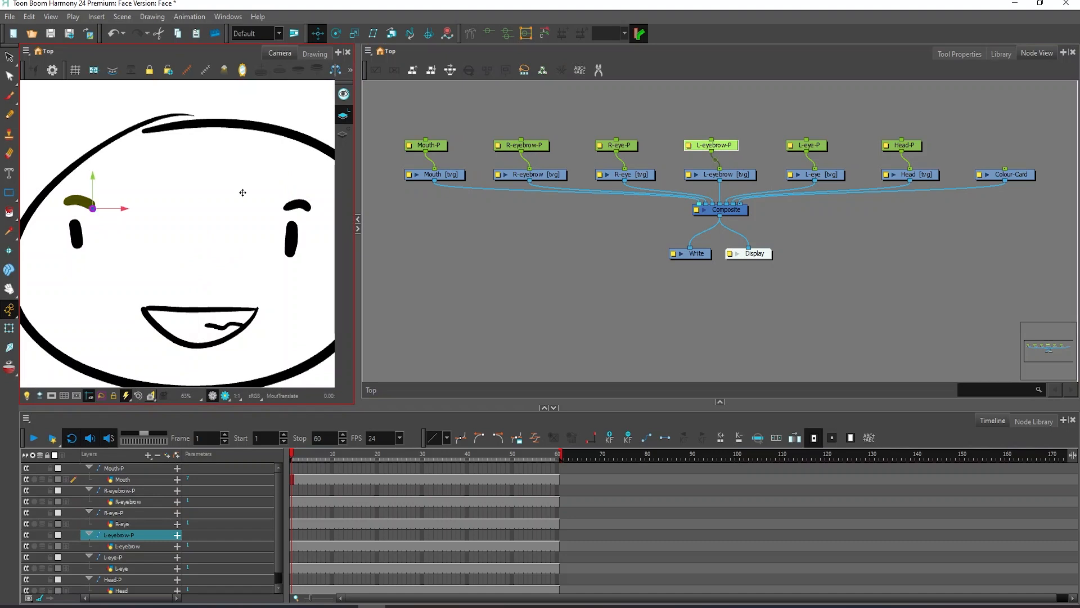
Move the L-eye-P and R-eye-P pivots to the bottom of their respective eyes
{"action": "left_click", "coordinate": [822, 146]}
{"action": "left_click_drag", "start_coordinate": [213, 264], "coordinate": [95, 227]}
{"action": "left_click", "coordinate": [9, 329]}
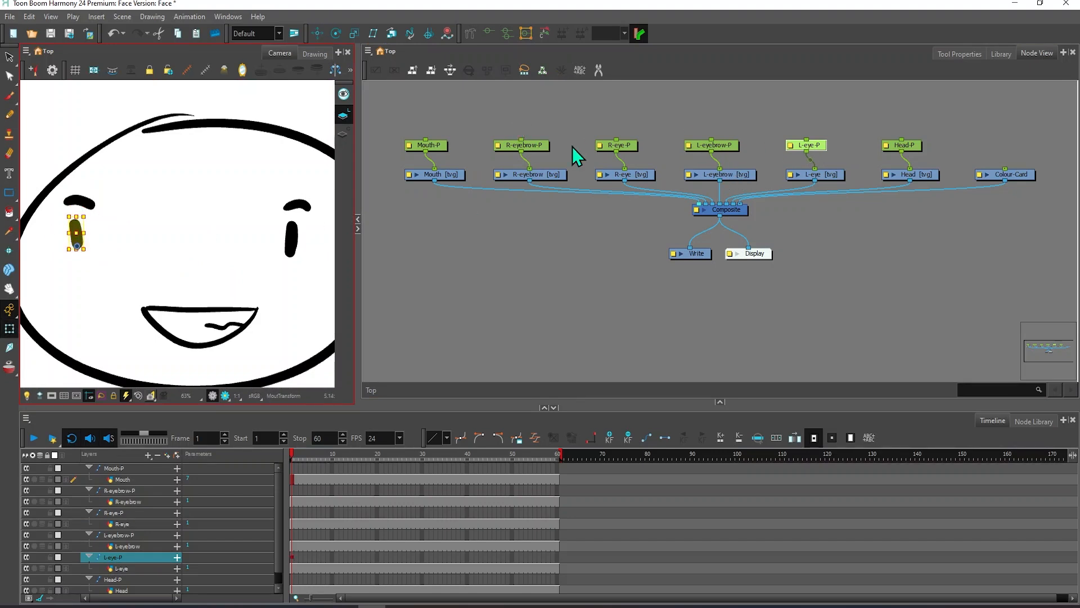
{"action": "left_click", "coordinate": [630, 145]}
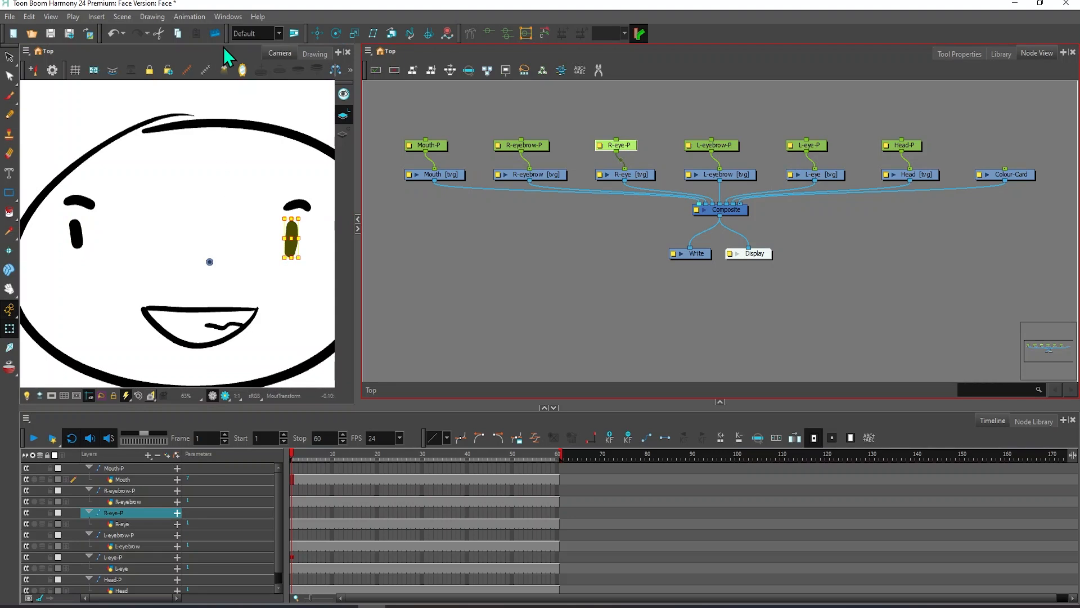
{"action": "left_click", "coordinate": [316, 32]}
{"action": "left_click_drag", "start_coordinate": [210, 261], "coordinate": [288, 257]}
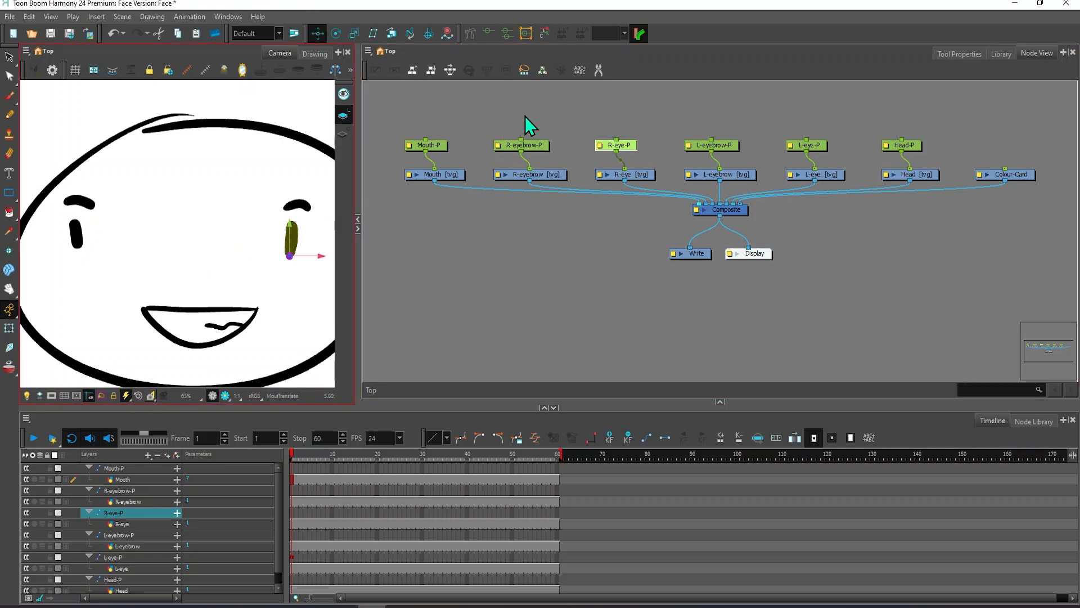
Add one parent peg over R-eyebrow-P and R-eye-P and another over L-eyebrow-P and L-eye-P
{"action": "left_click_drag", "start_coordinate": [505, 121], "coordinate": [529, 137]}
{"action": "left_click_drag", "start_coordinate": [646, 156], "coordinate": [647, 158]}
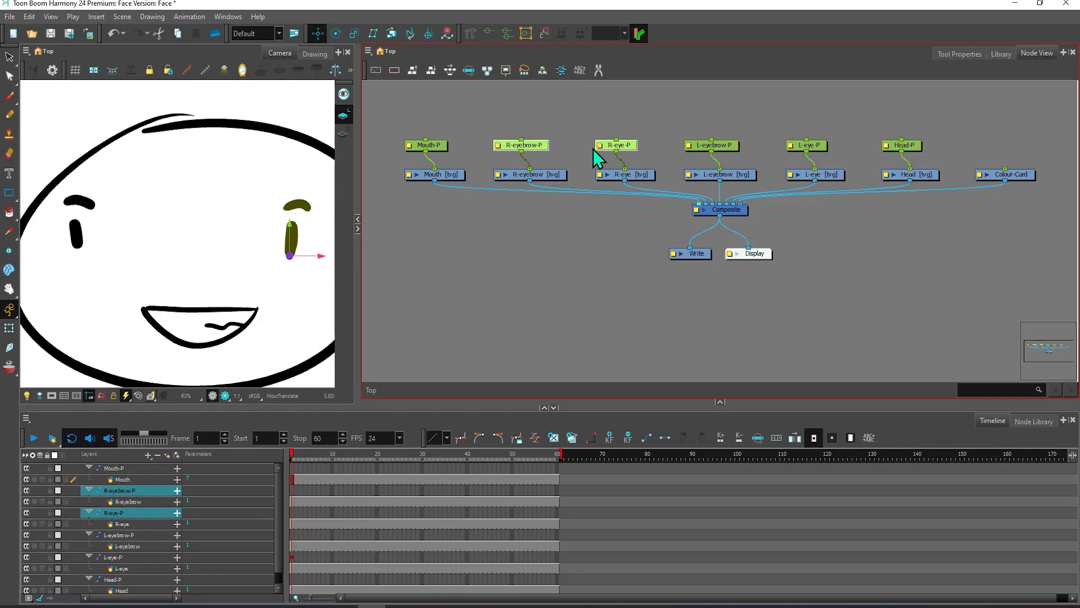
{"action": "key", "text": "ctrl+p"}
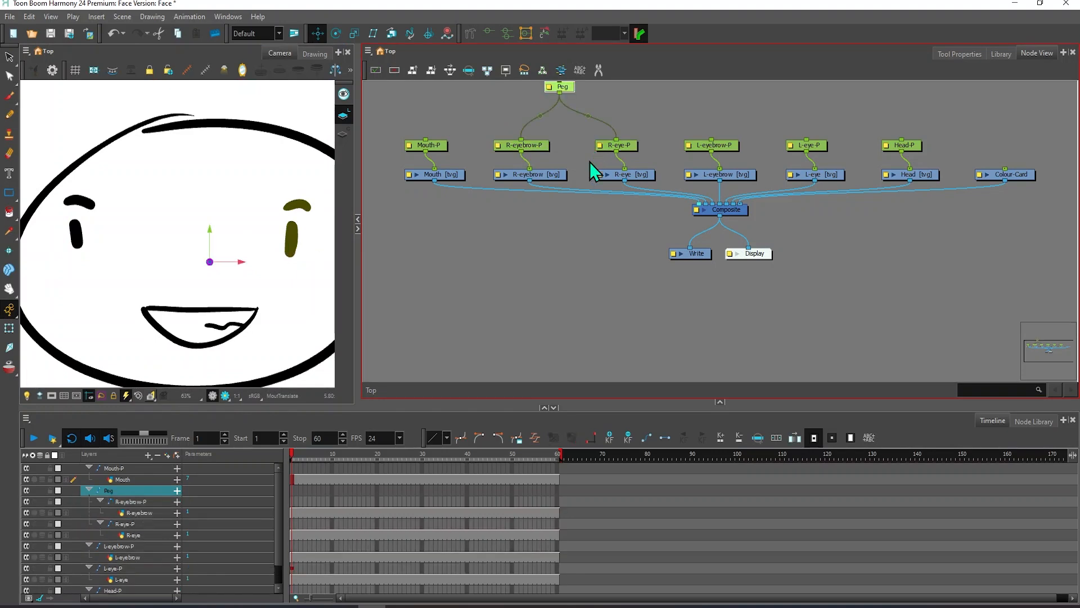
{"action": "left_click_drag", "start_coordinate": [590, 162], "coordinate": [583, 267]}
{"action": "left_click", "coordinate": [695, 193]}
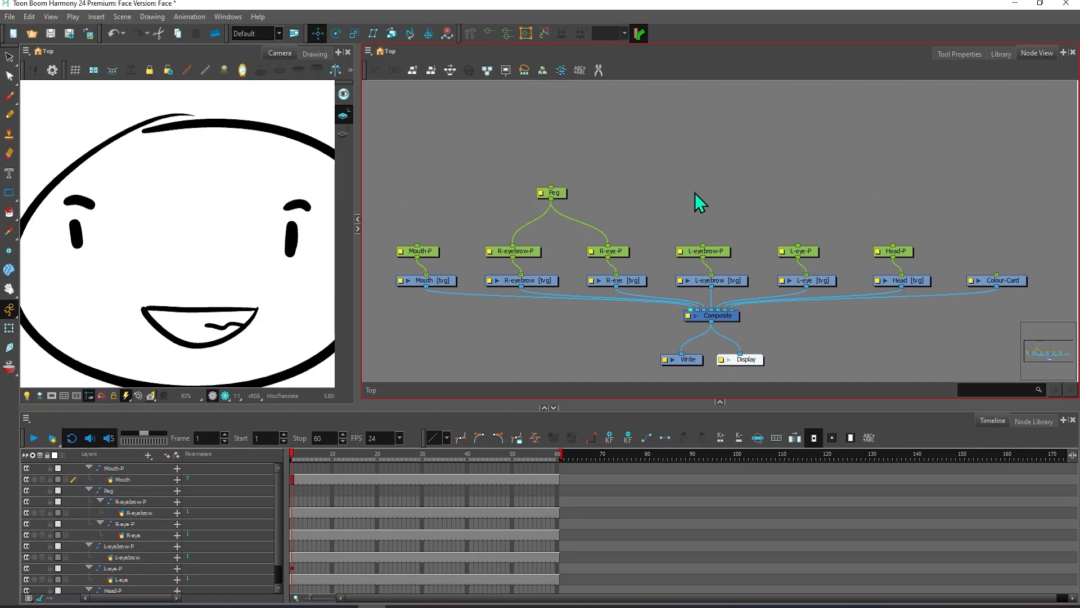
{"action": "left_click_drag", "start_coordinate": [695, 193], "coordinate": [810, 268]}
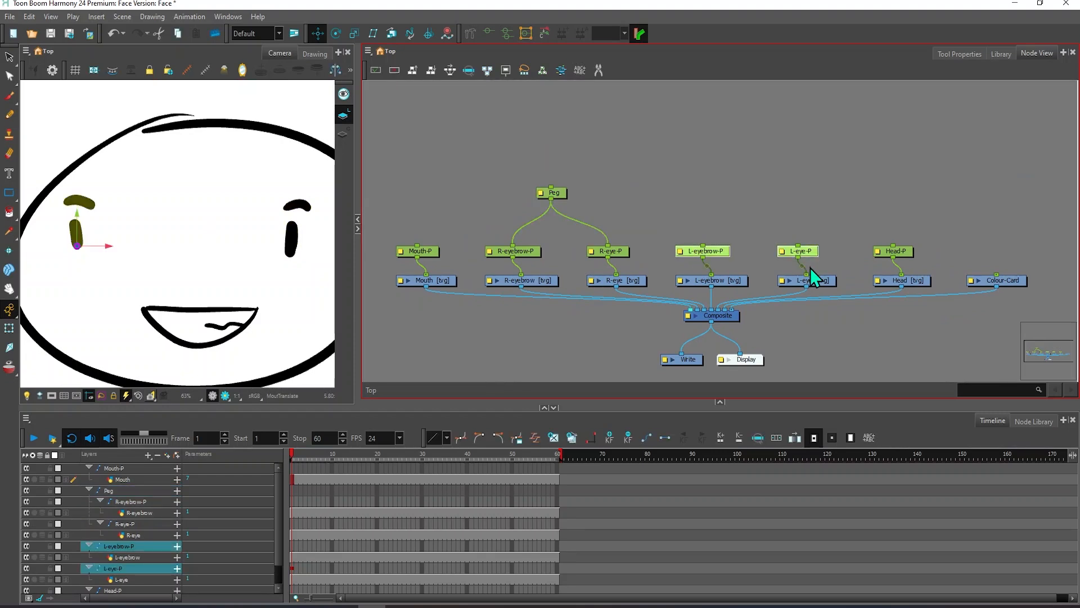
{"action": "key", "text": "ctrl+p"}
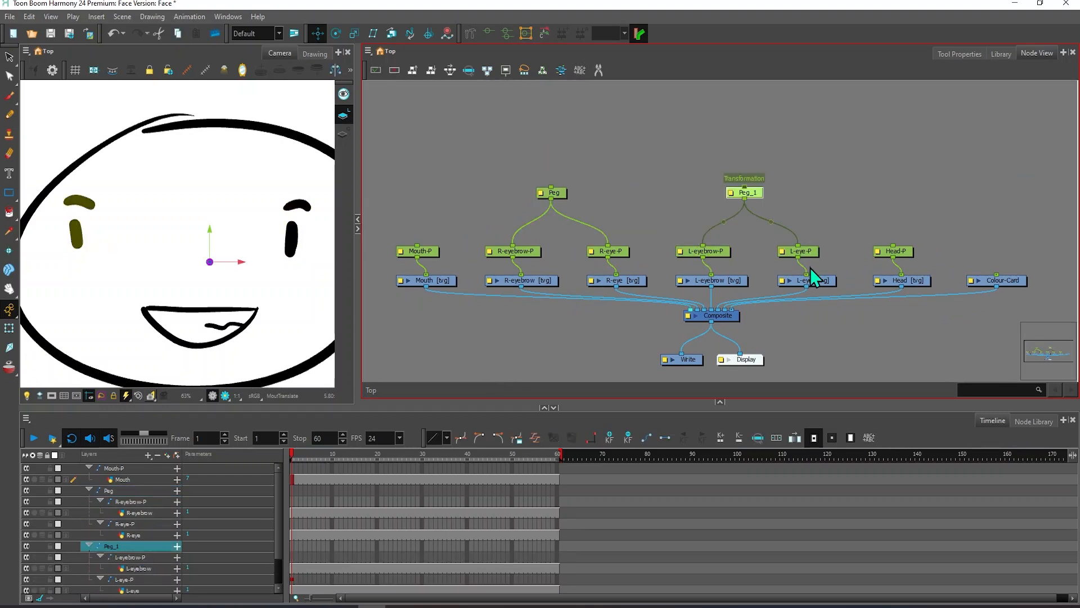
Rename the two new parent pegs R-ec for the right eye group and L-ec for the left eye group
{"action": "left_click", "coordinate": [564, 193]}
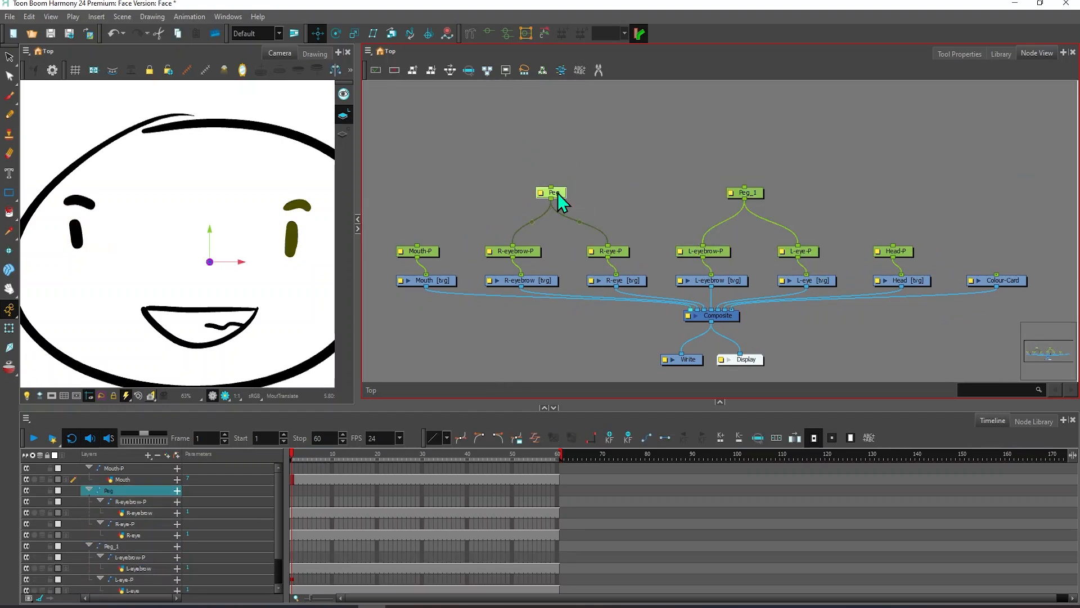
{"action": "double_click", "coordinate": [109, 490]}
{"action": "key", "text": "BackSpace"}
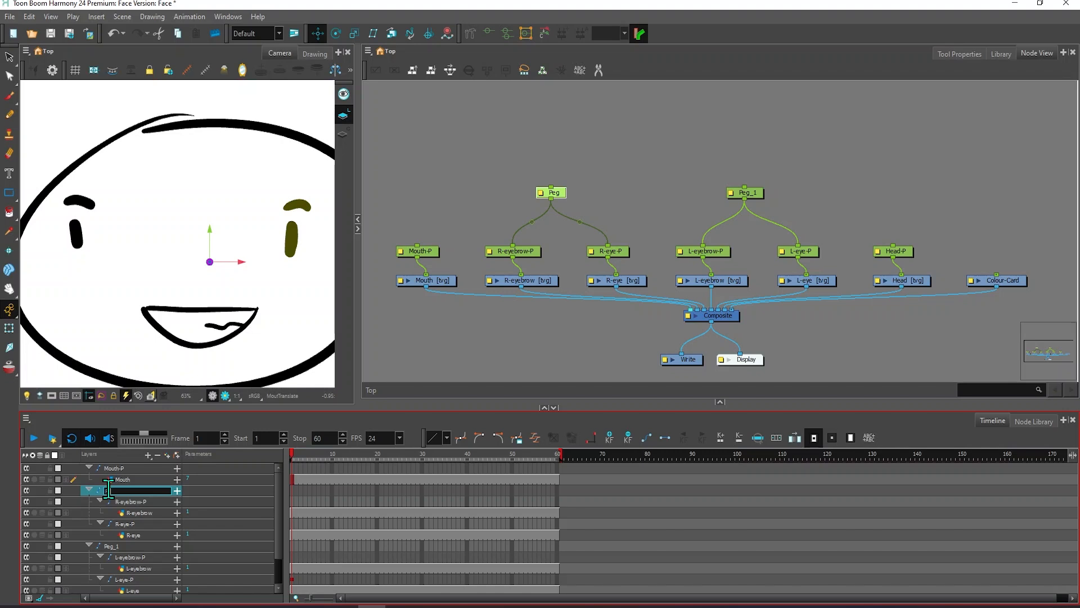
{"action": "key", "text": "Return"}
{"action": "left_click", "coordinate": [753, 194]}
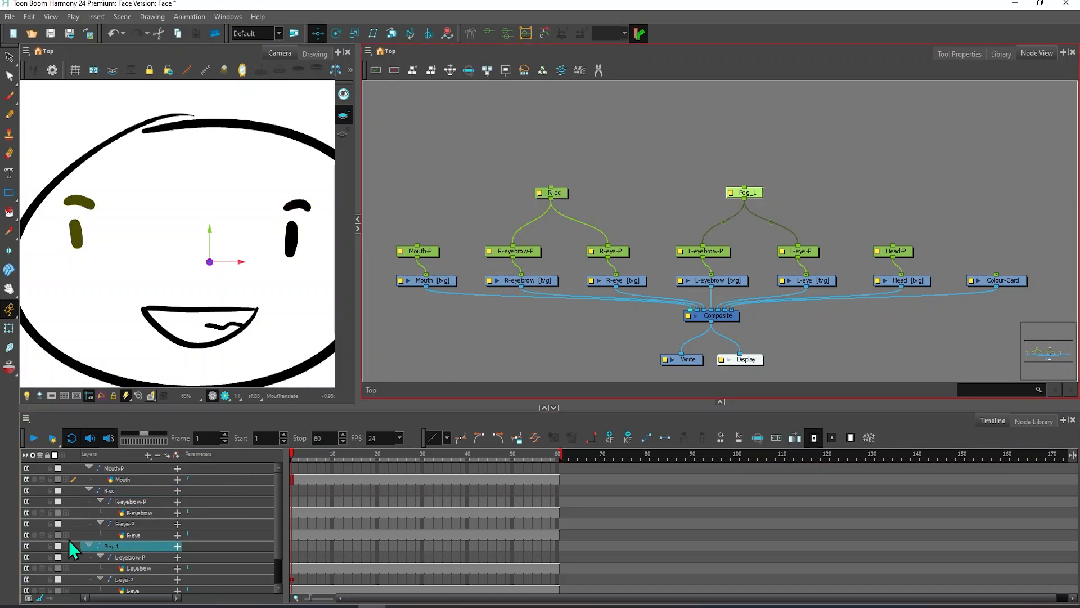
{"action": "double_click", "coordinate": [114, 547]}
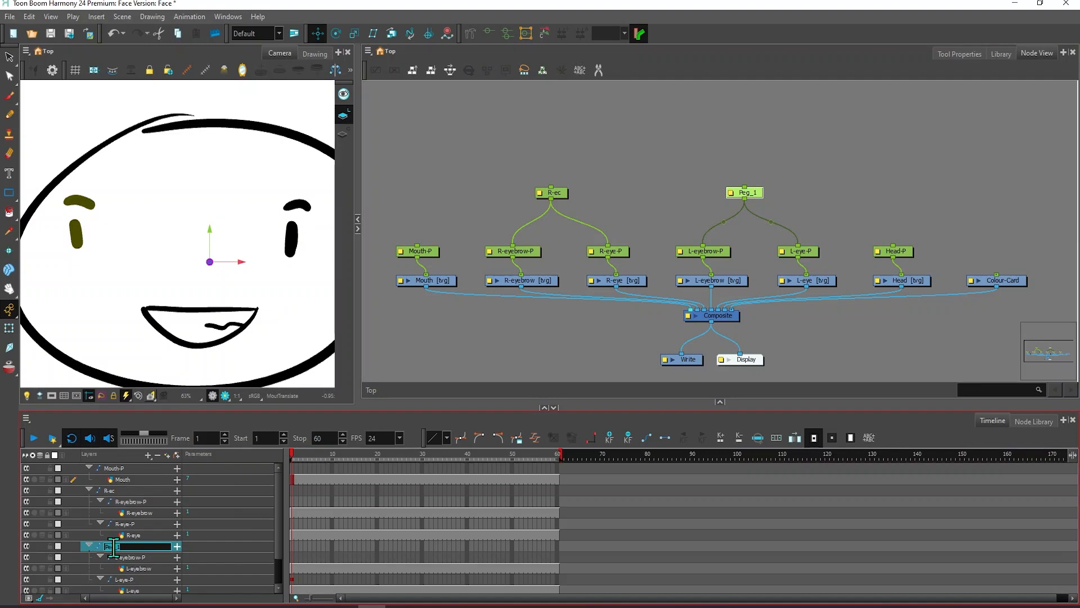
{"action": "key", "text": "BackSpace"}
{"action": "type", "text": "L-ec"}
{"action": "key", "text": "Return"}
Add a parent peg named EyeController over R-ec and L-ec, and raise the Mouth-P and Head-P nodes in the network
{"action": "left_click_drag", "start_coordinate": [569, 193], "coordinate": [802, 208]}
{"action": "key", "text": "ctrl+p"}
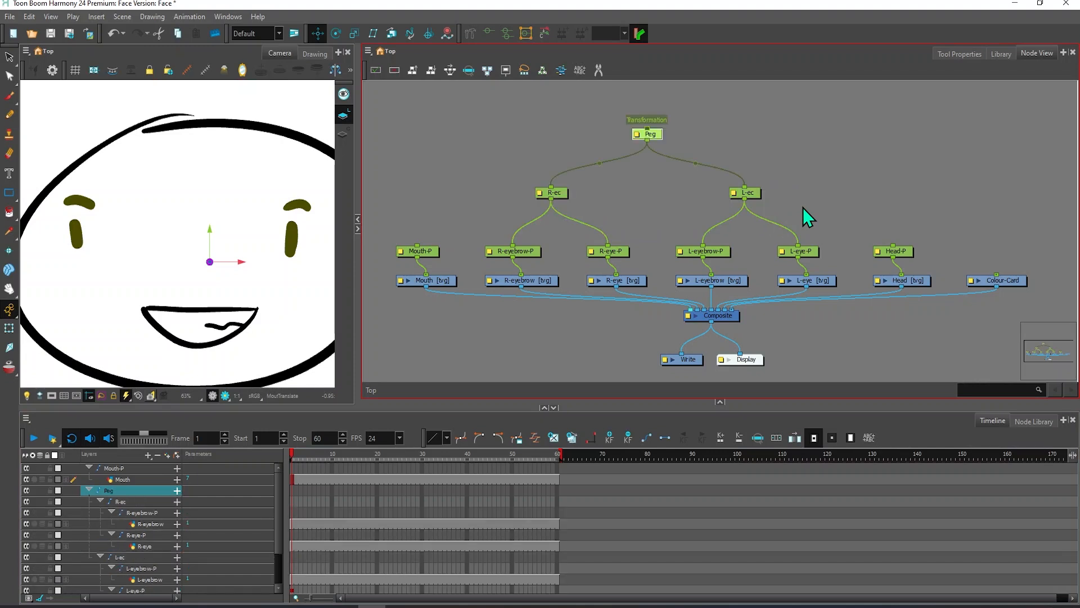
{"action": "double_click", "coordinate": [106, 491]}
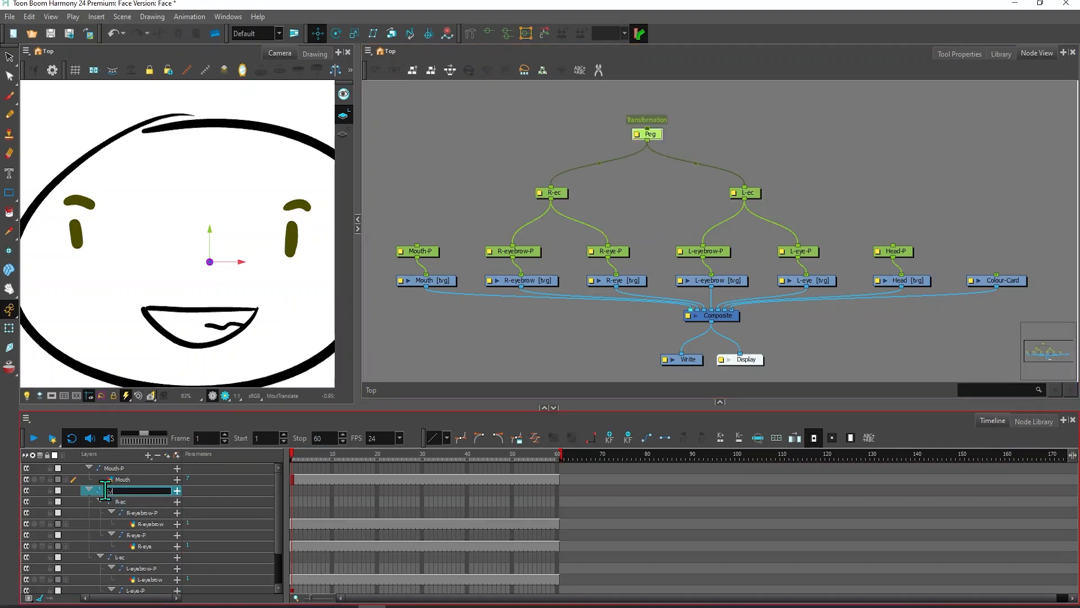
{"action": "type", "text": "EyeController"}
{"action": "key", "text": "Return"}
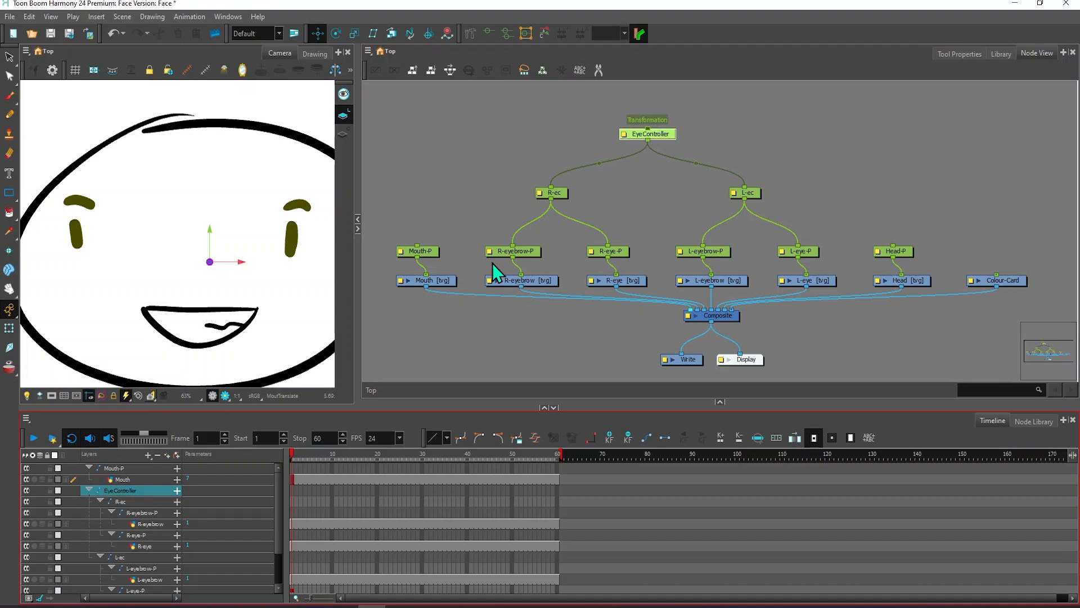
{"action": "left_click_drag", "start_coordinate": [431, 249], "coordinate": [440, 138]}
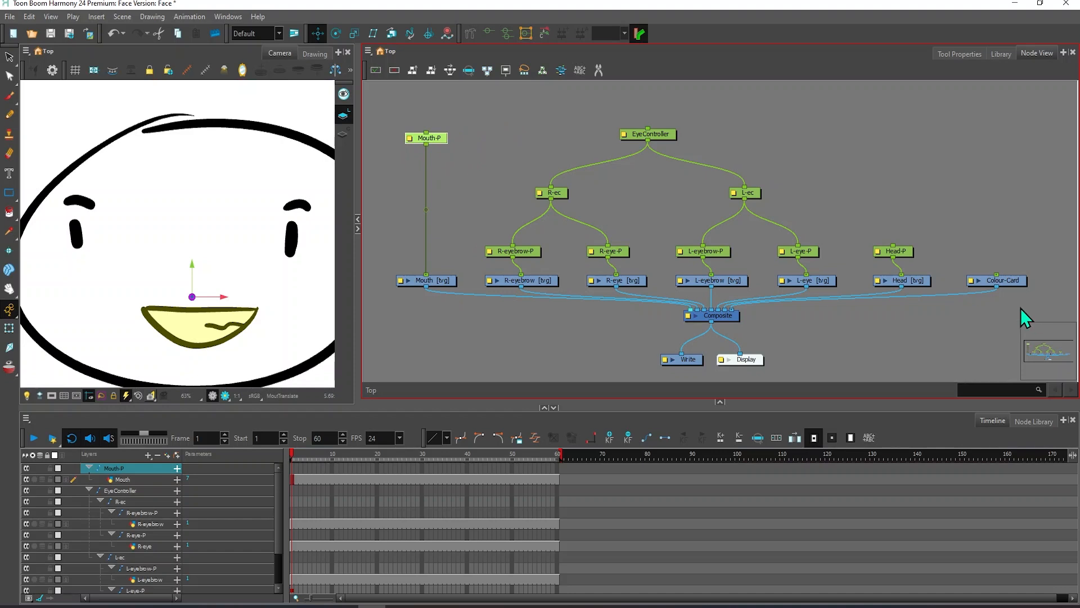
{"action": "left_click_drag", "start_coordinate": [909, 252], "coordinate": [917, 94]}
Move the EyeController peg's pivot to between the two eyes and test transforming the eye group
{"action": "left_click", "coordinate": [652, 135]}
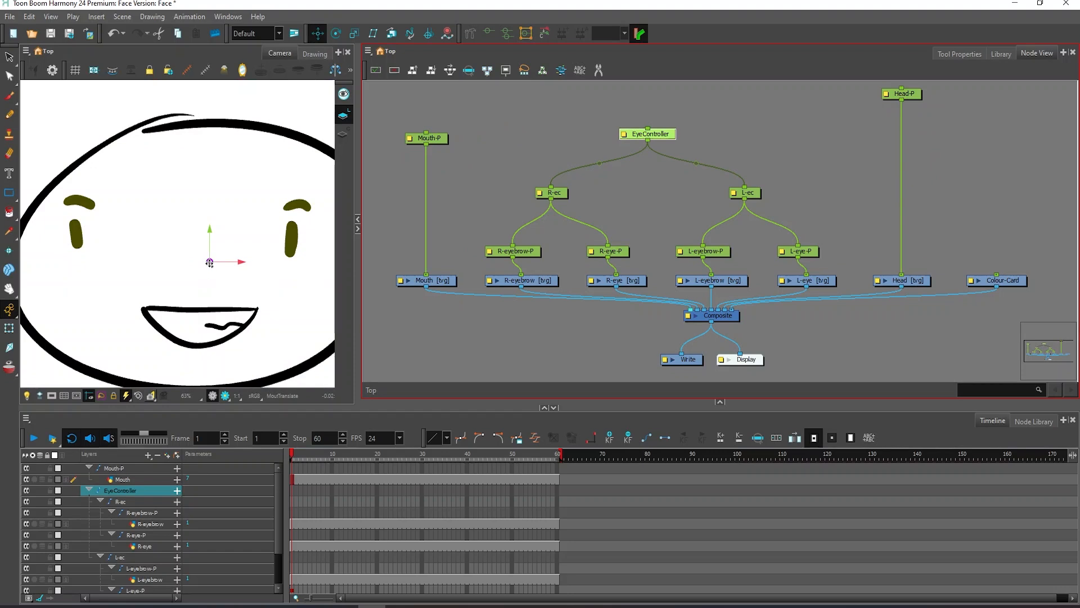
{"action": "left_click_drag", "start_coordinate": [210, 262], "coordinate": [179, 253]}
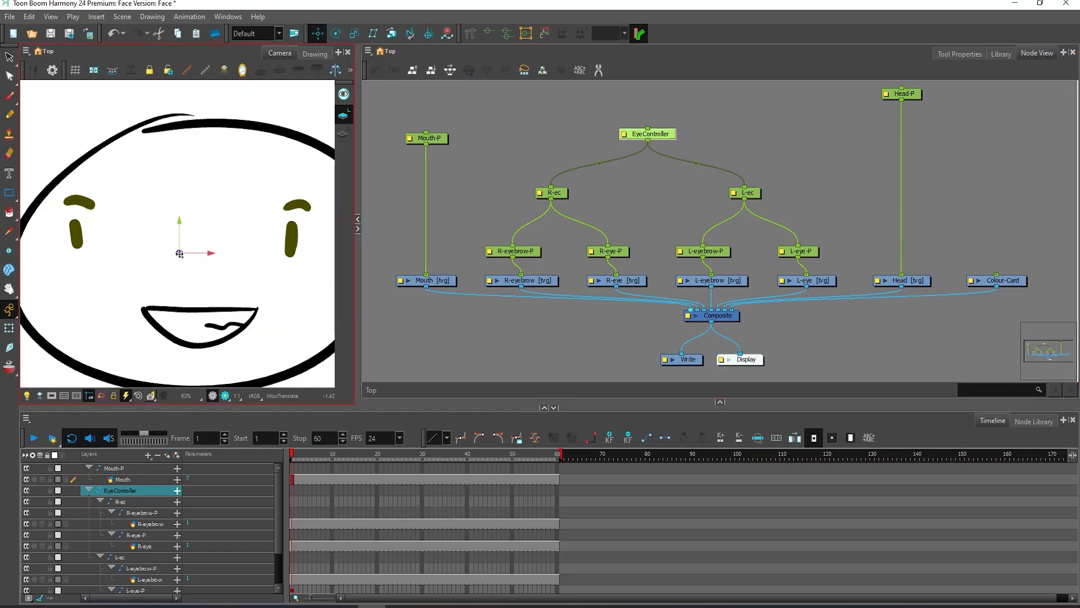
{"action": "left_click", "coordinate": [9, 328]}
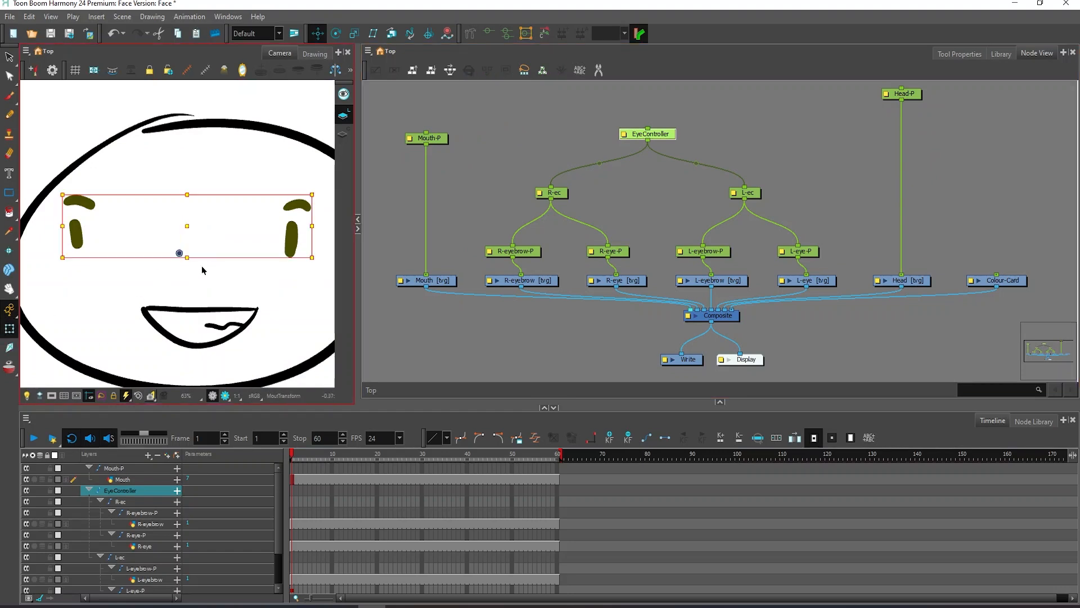
{"action": "mouse_move", "coordinate": [86, 238]}
{"action": "left_mouse_down"}
{"action": "mouse_move", "coordinate": [59, 228]}
{"action": "mouse_move", "coordinate": [131, 221]}
{"action": "mouse_move", "coordinate": [102, 237]}
{"action": "mouse_move", "coordinate": [56, 216]}
{"action": "mouse_move", "coordinate": [88, 179]}
{"action": "mouse_move", "coordinate": [82, 251]}
{"action": "mouse_move", "coordinate": [81, 221]}
{"action": "mouse_move", "coordinate": [86, 235]}
{"action": "mouse_move", "coordinate": [76, 240]}
{"action": "left_mouse_up"}
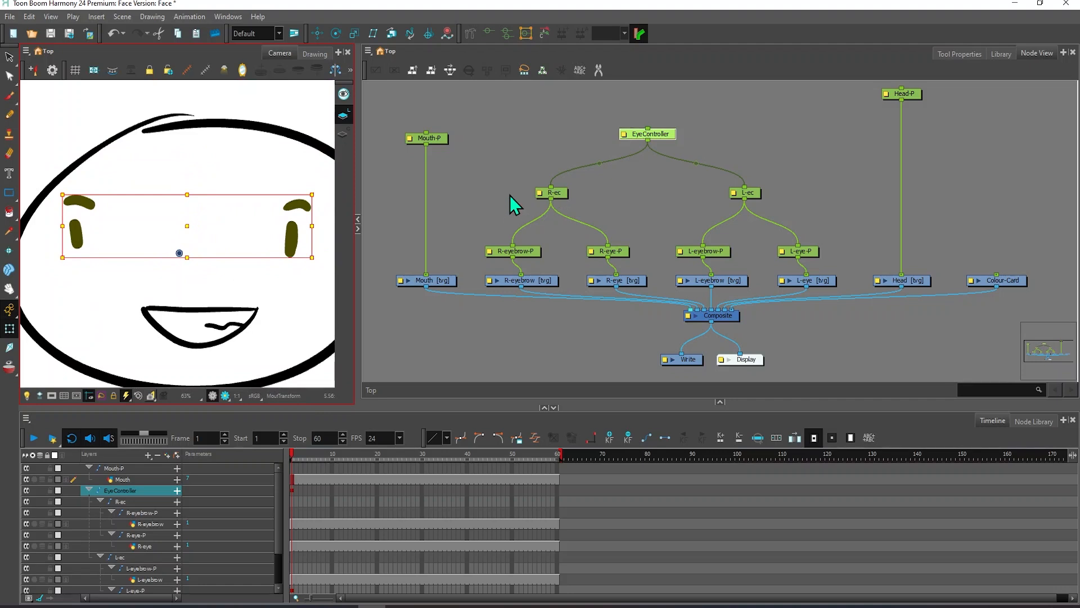
Add a parent peg over Mouth-P and EyeController and name it Face_Controller
{"action": "scroll", "coordinate": [509, 195], "scroll_direction": "down", "scroll_amount": 2}
{"action": "left_click", "coordinate": [457, 153]}
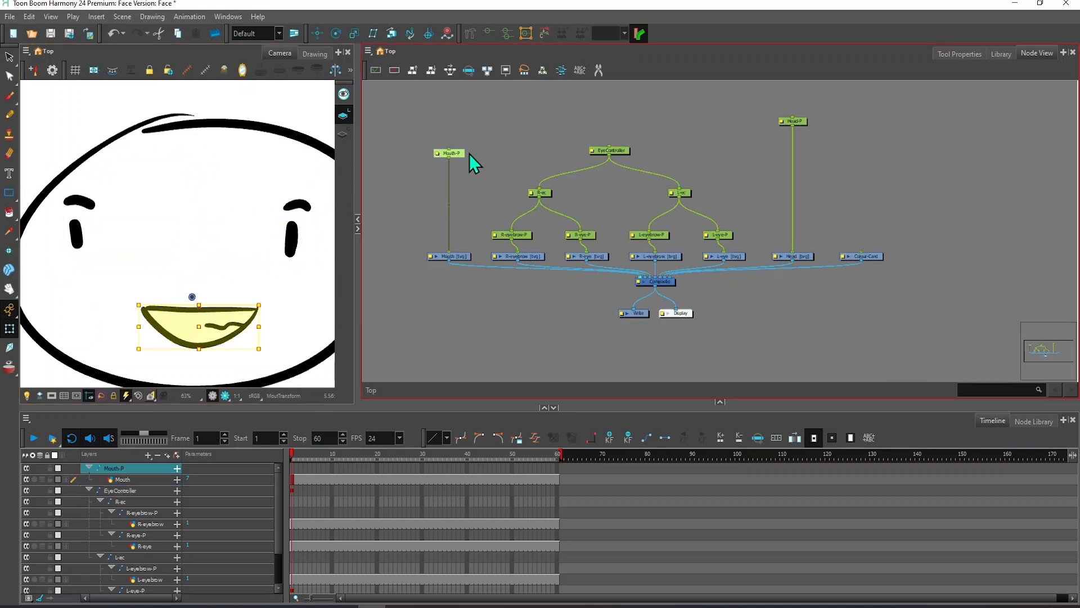
{"action": "left_click", "coordinate": [627, 152]}
{"action": "left_click_drag", "start_coordinate": [417, 119], "coordinate": [622, 167]}
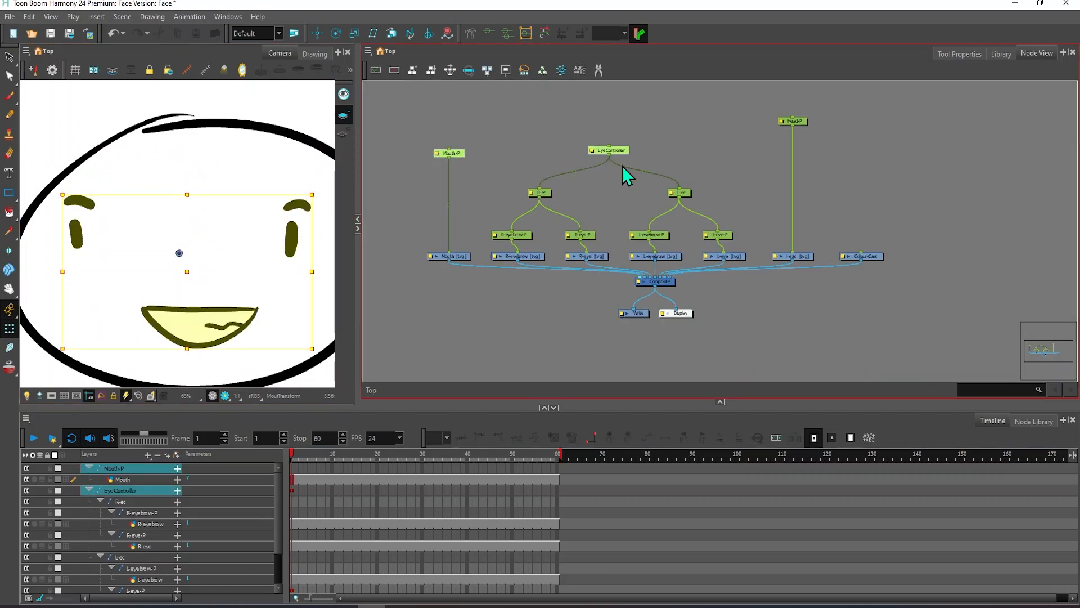
{"action": "key", "text": "ctrl+p"}
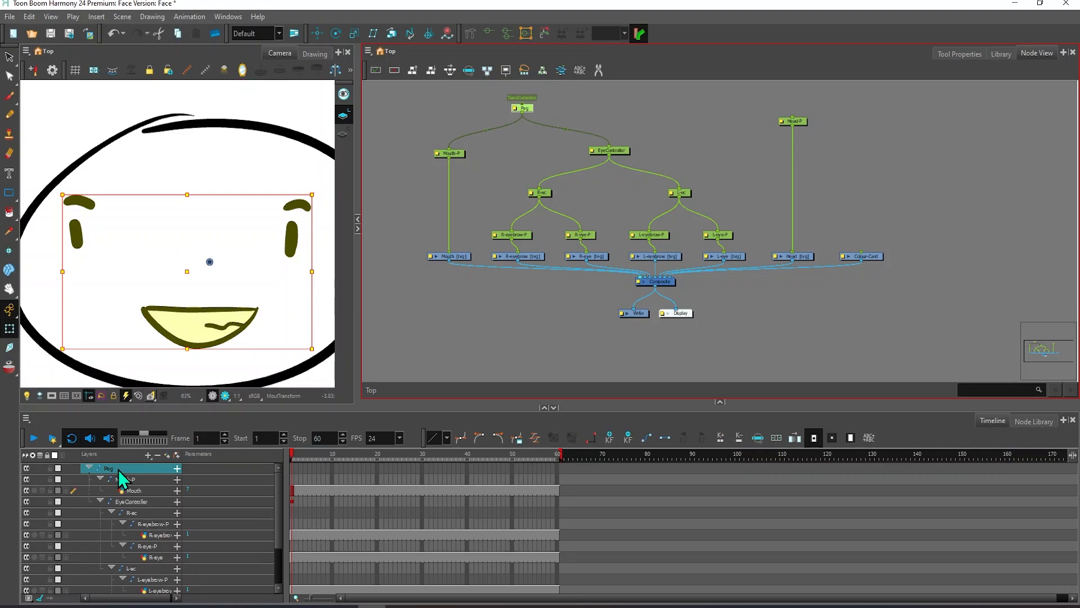
{"action": "double_click", "coordinate": [110, 469]}
{"action": "type", "text": "F"}
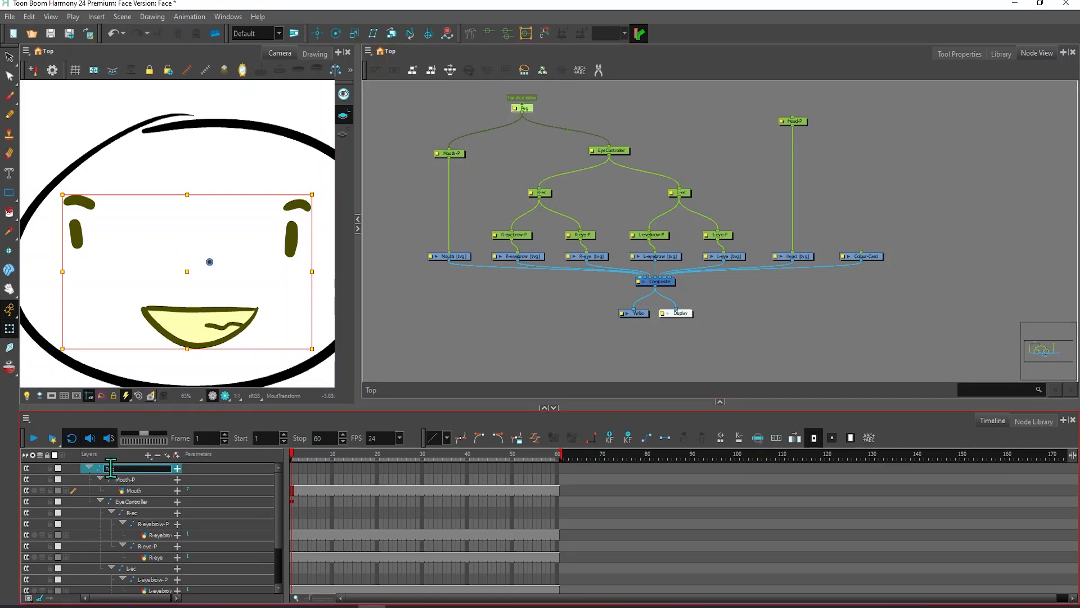
{"action": "type", "text": "ace_Controller"}
{"action": "key", "text": "Return"}
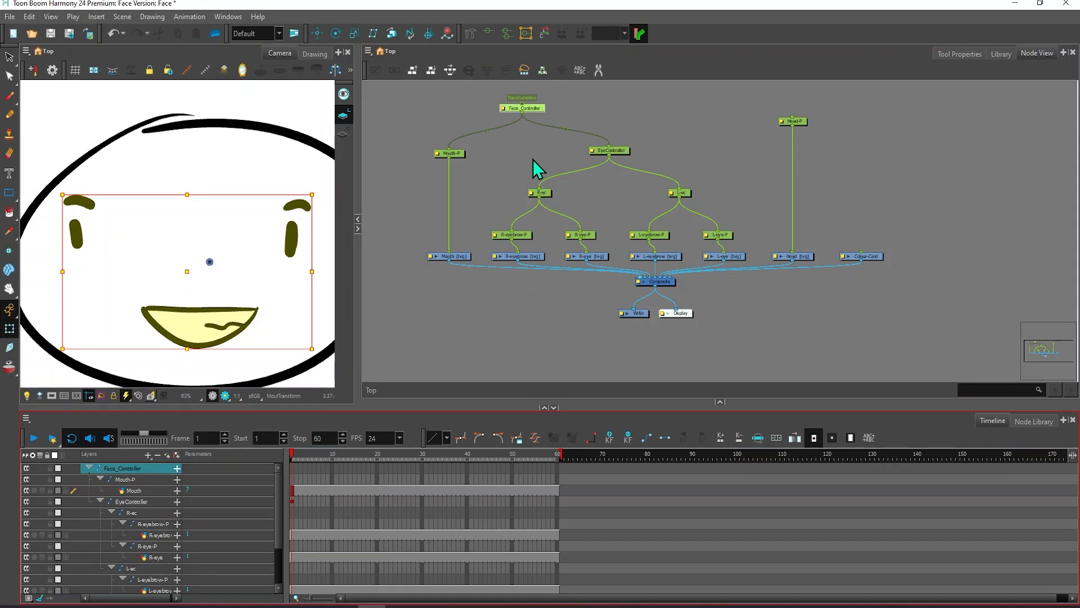
Move the Face_Controller peg's pivot to the middle of the face, between the eyes and above the mouth
{"action": "left_click", "coordinate": [316, 33]}
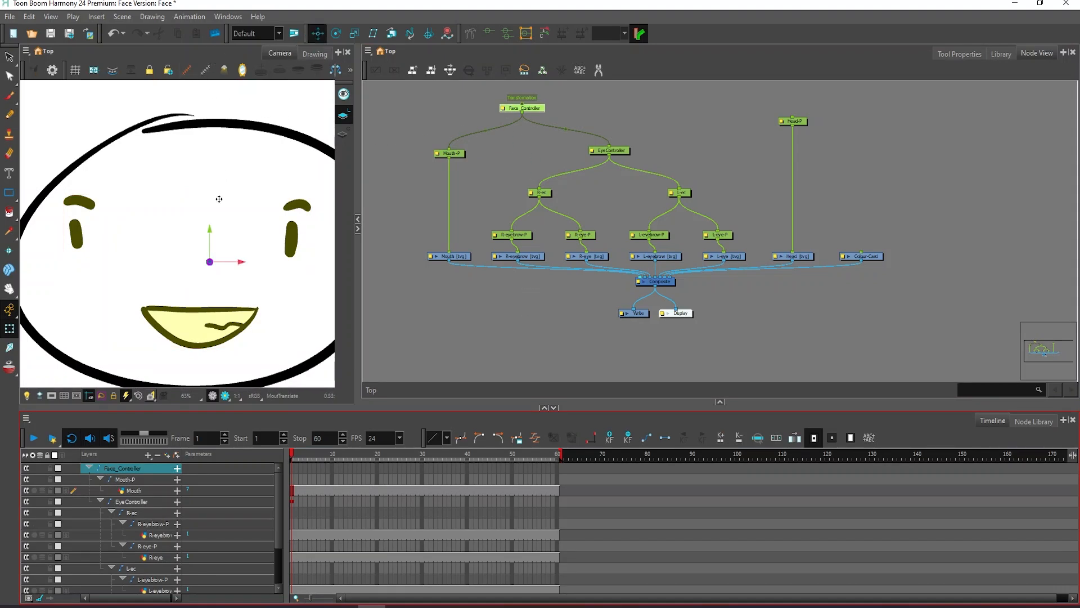
{"action": "left_click_drag", "start_coordinate": [209, 259], "coordinate": [187, 264]}
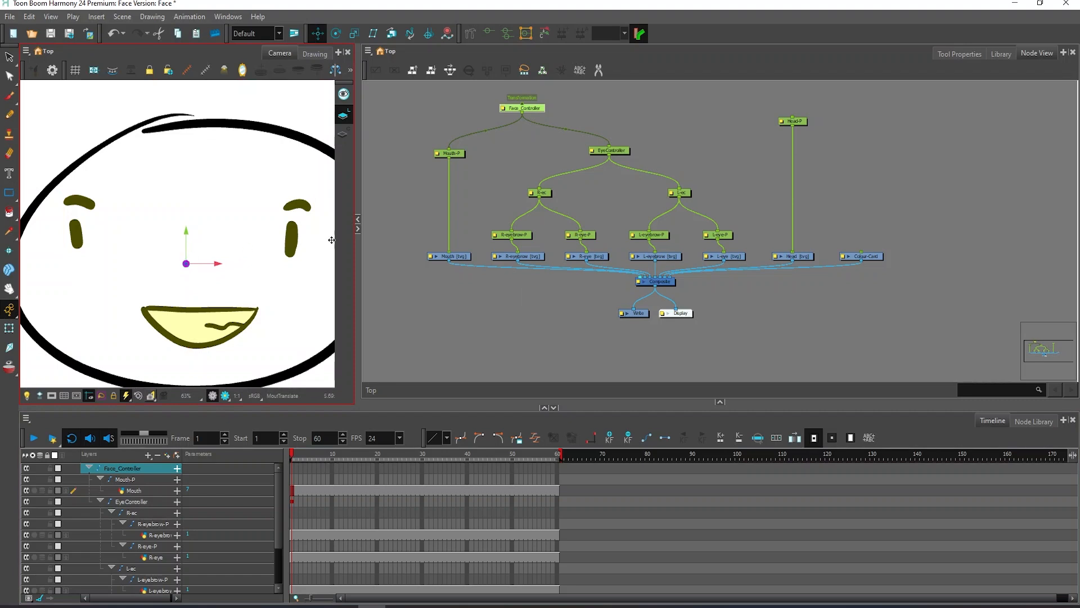
Move the Head-P peg's pivot to the bottom centre of the head outline
{"action": "scroll", "coordinate": [673, 179], "scroll_direction": "down", "scroll_amount": 3}
{"action": "key", "text": "space"}
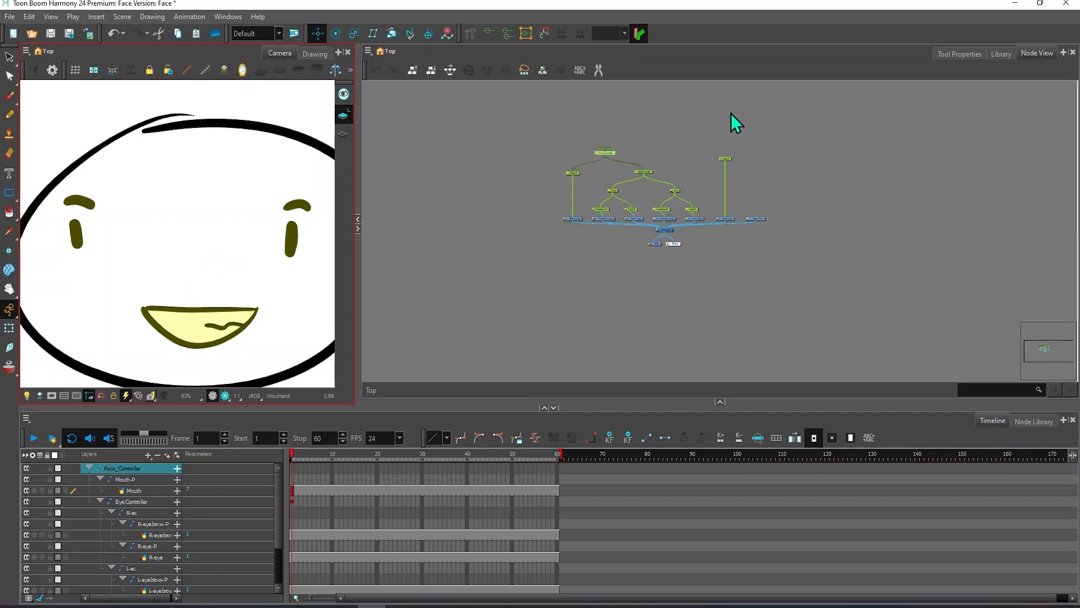
{"action": "left_click_drag", "start_coordinate": [710, 128], "coordinate": [686, 257]}
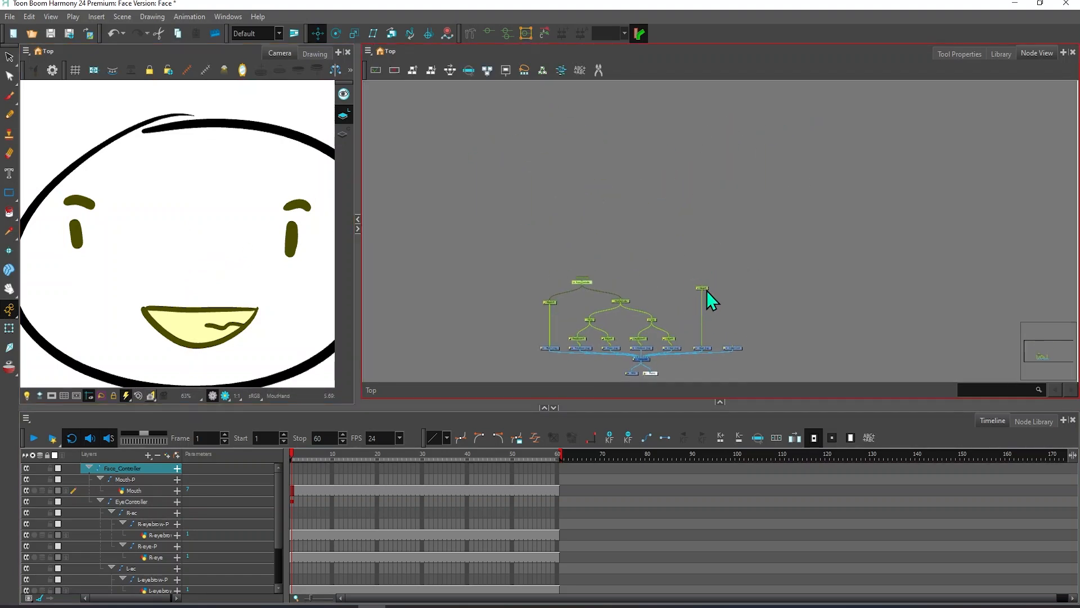
{"action": "mouse_move", "coordinate": [707, 292]}
{"action": "left_mouse_down"}
{"action": "mouse_move", "coordinate": [710, 261]}
{"action": "mouse_move", "coordinate": [704, 279]}
{"action": "left_mouse_up"}
{"action": "scroll", "coordinate": [280, 301], "scroll_direction": "up", "scroll_amount": 3}
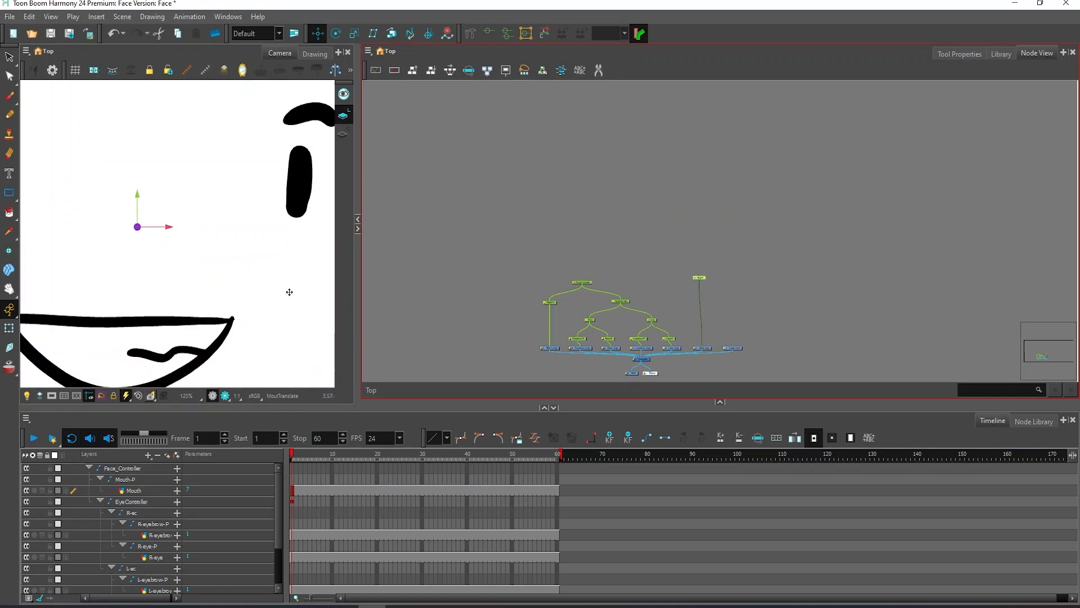
{"action": "scroll", "coordinate": [289, 292], "scroll_direction": "down", "scroll_amount": 5}
{"action": "left_click_drag", "start_coordinate": [250, 275], "coordinate": [238, 338]}
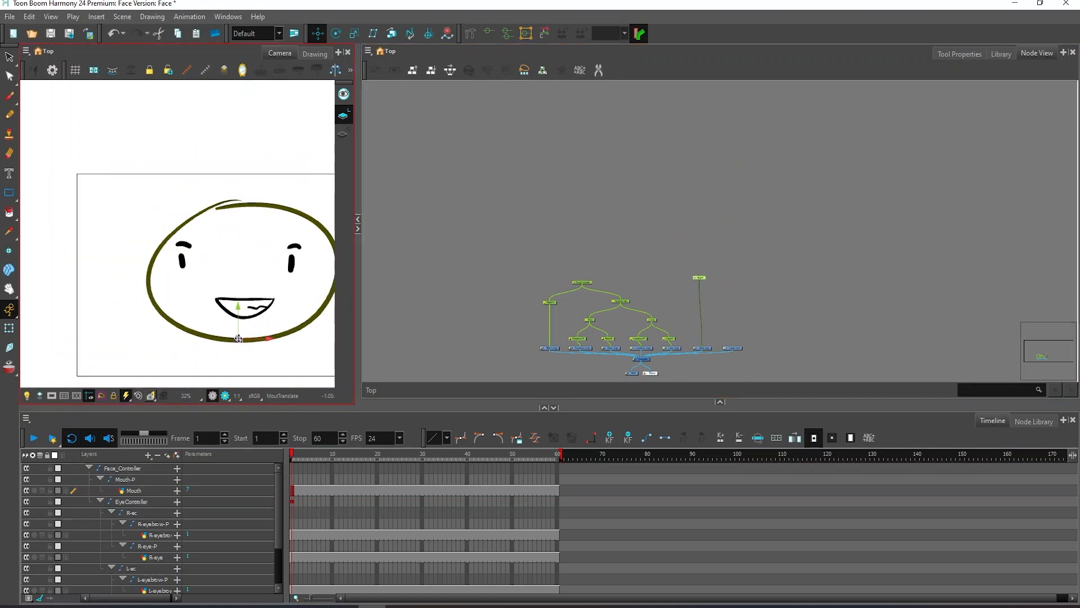
Test transforming the head outline around its pivot at the chin, and undo the change
{"action": "left_click", "coordinate": [9, 328]}
{"action": "left_click_drag", "start_coordinate": [229, 201], "coordinate": [260, 185]}
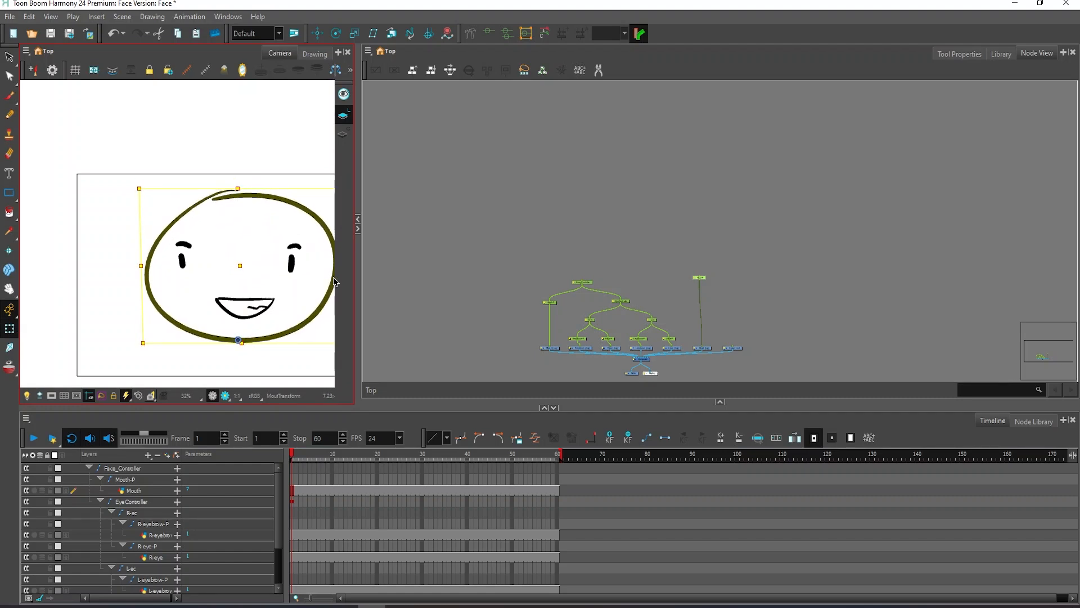
{"action": "key", "text": "ctrl+z"}
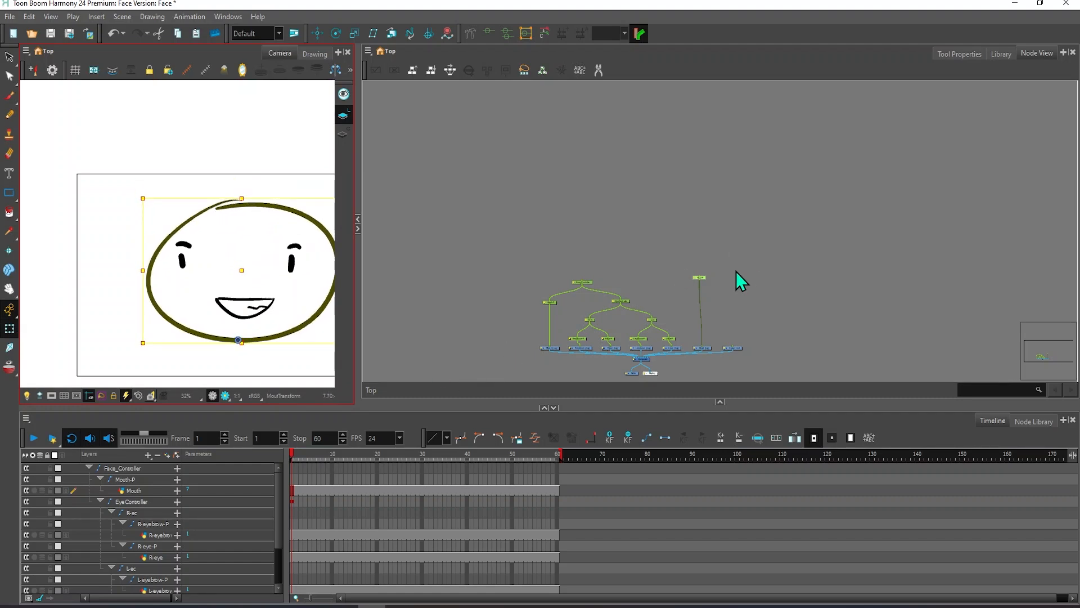
Add a parent peg over the Head-P node
{"action": "left_click", "coordinate": [707, 279]}
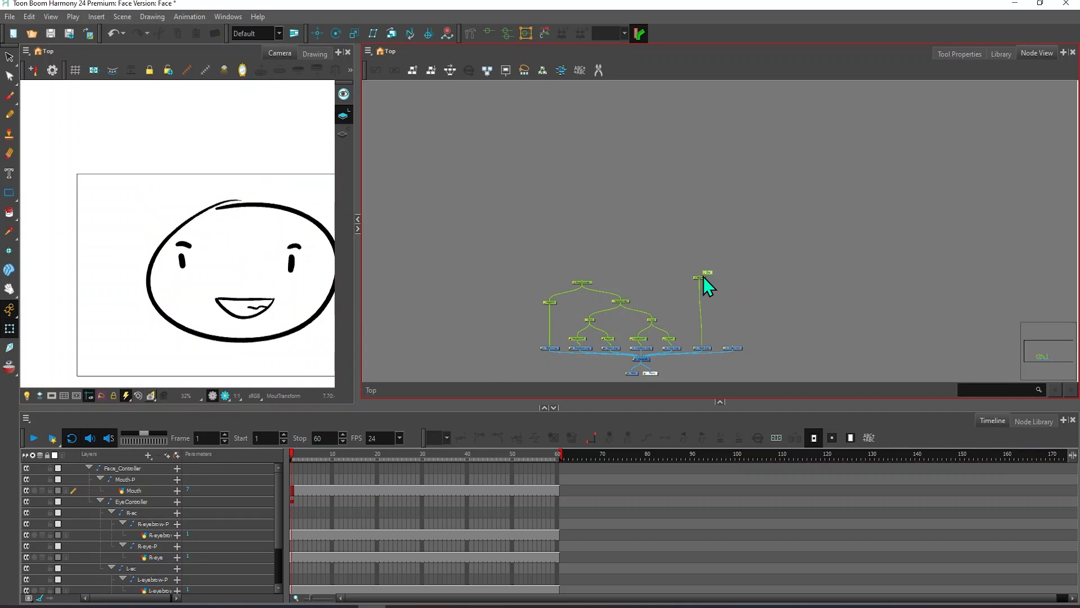
{"action": "left_click", "coordinate": [703, 276]}
{"action": "scroll", "coordinate": [713, 295], "scroll_direction": "up", "scroll_amount": 5}
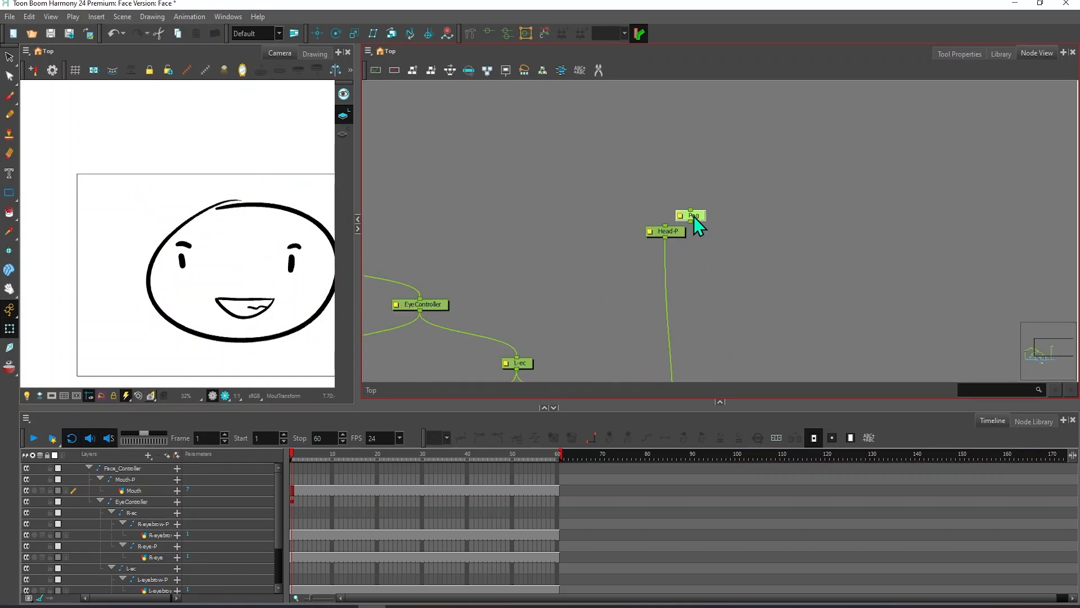
{"action": "mouse_move", "coordinate": [694, 217]}
{"action": "left_mouse_down"}
{"action": "mouse_move", "coordinate": [667, 237]}
{"action": "mouse_move", "coordinate": [677, 233]}
{"action": "left_mouse_up"}
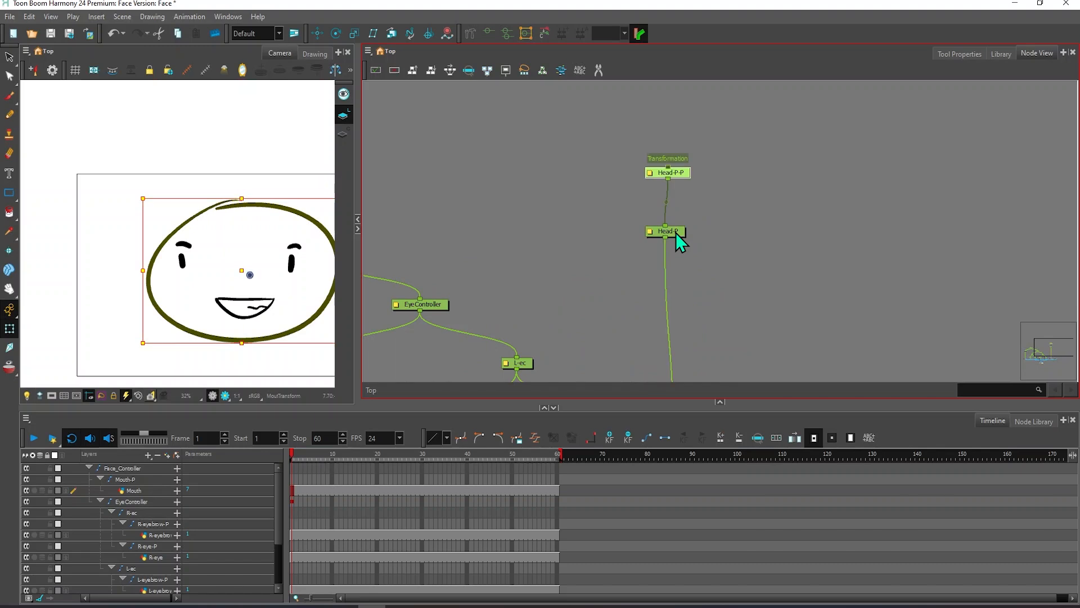
Connect Face_Controller under the Head-P-P peg and move that peg's pivot to the bottom centre of the head
{"action": "left_click_drag", "start_coordinate": [501, 212], "coordinate": [619, 238]}
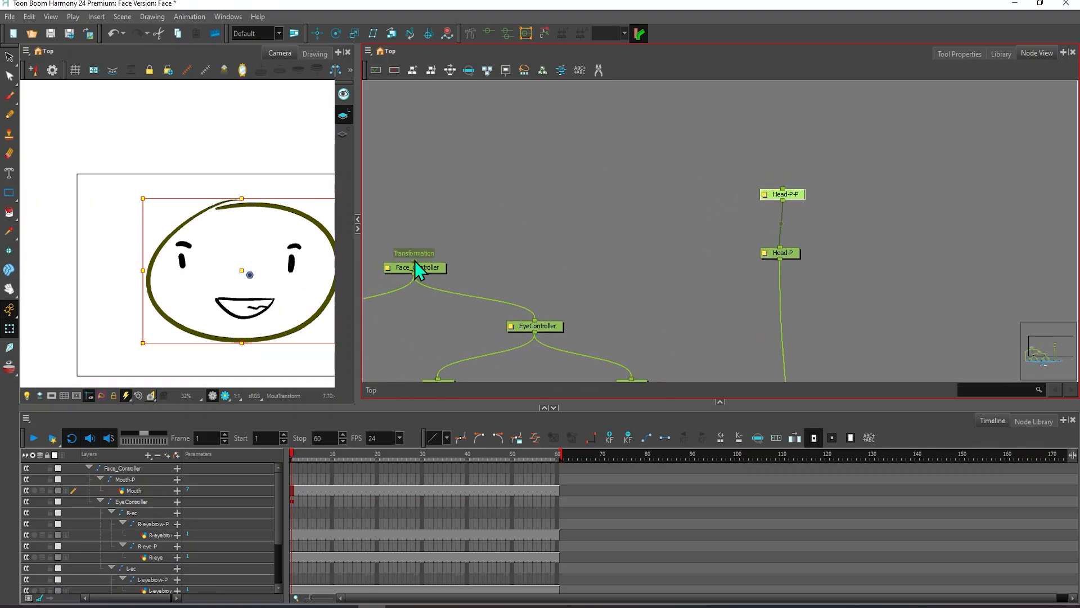
{"action": "left_click_drag", "start_coordinate": [414, 261], "coordinate": [797, 162]}
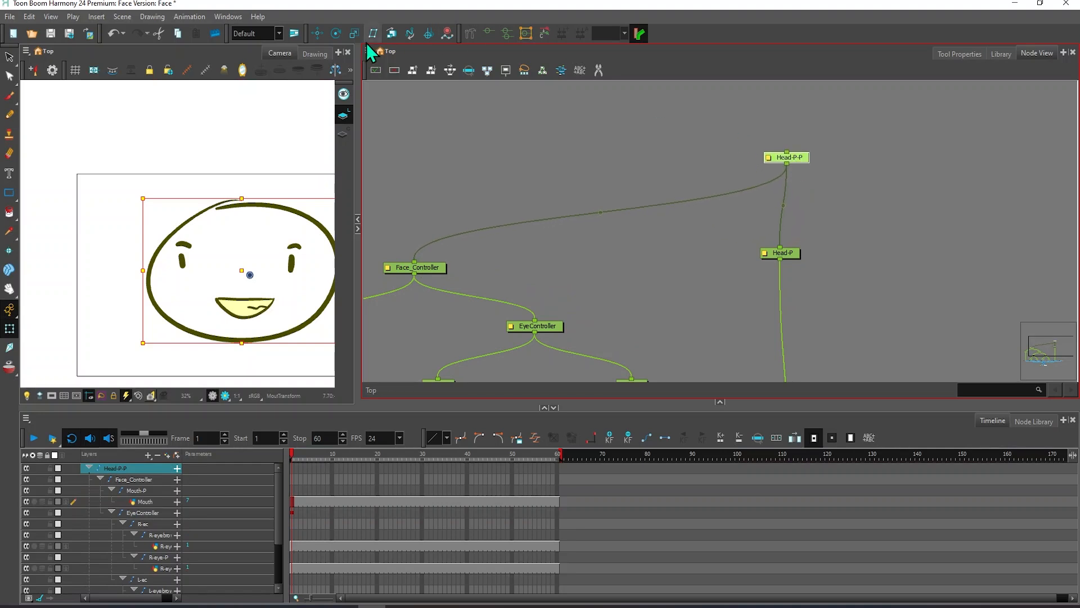
{"action": "left_click", "coordinate": [322, 28]}
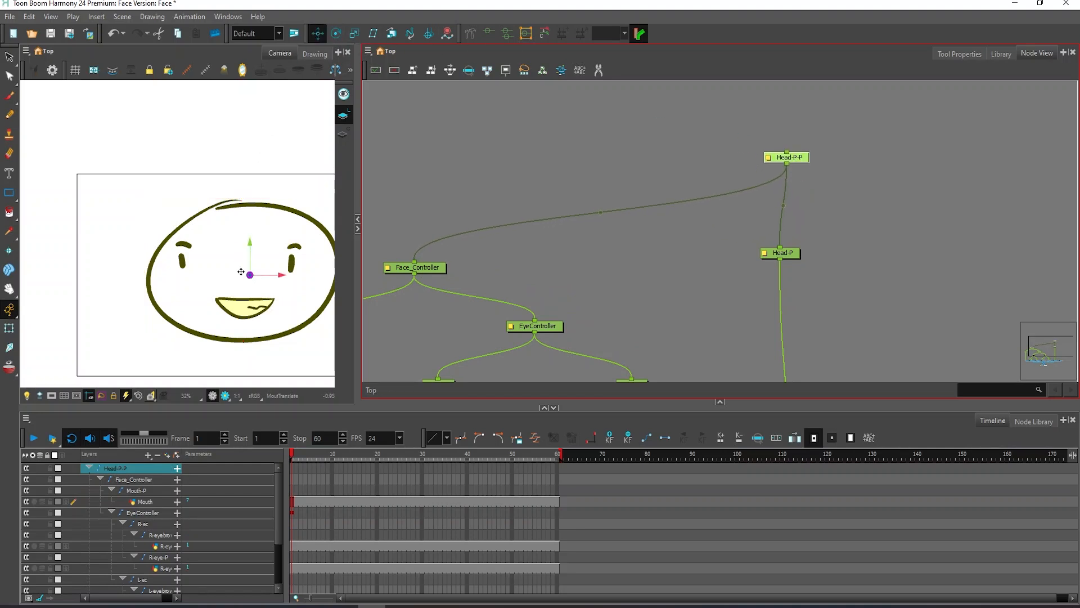
{"action": "left_click_drag", "start_coordinate": [250, 275], "coordinate": [240, 341]}
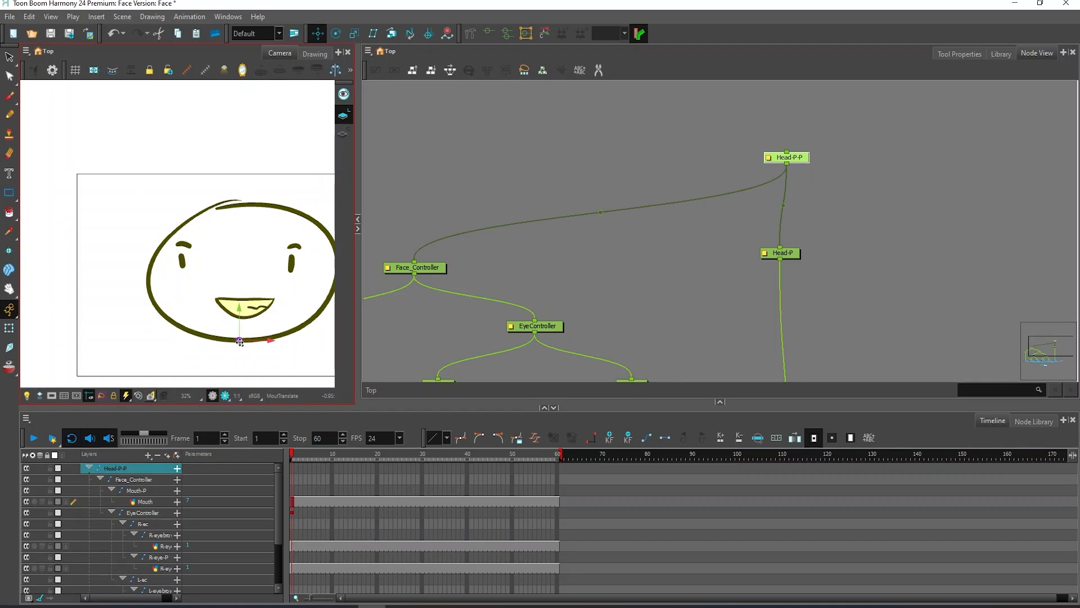
Add another parent peg over Head-P-P and place its pivot just below the chin
{"action": "left_click", "coordinate": [799, 159]}
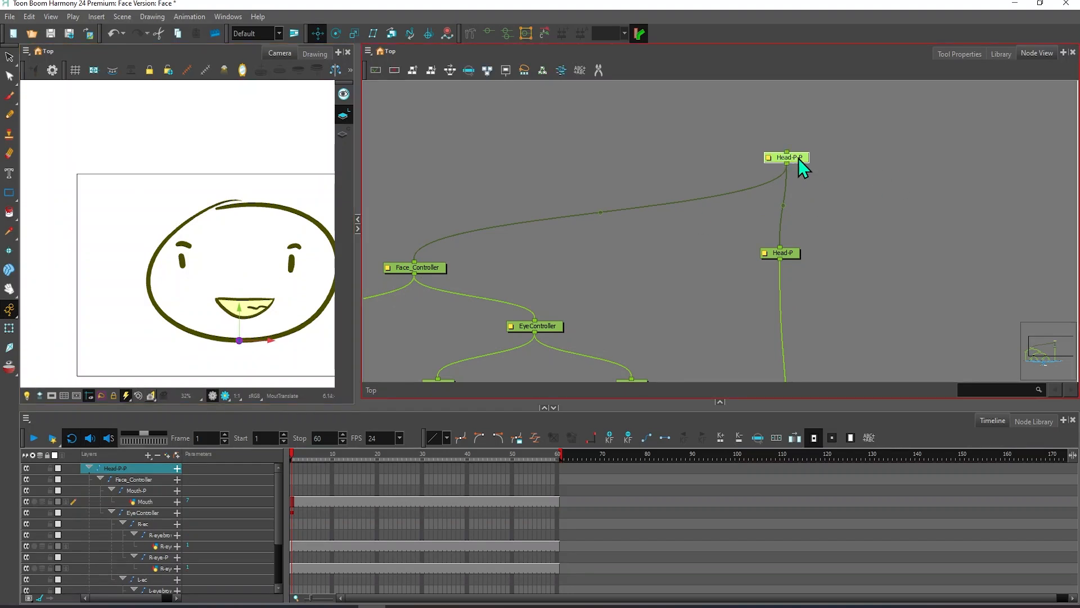
{"action": "key", "text": "ctrl+p"}
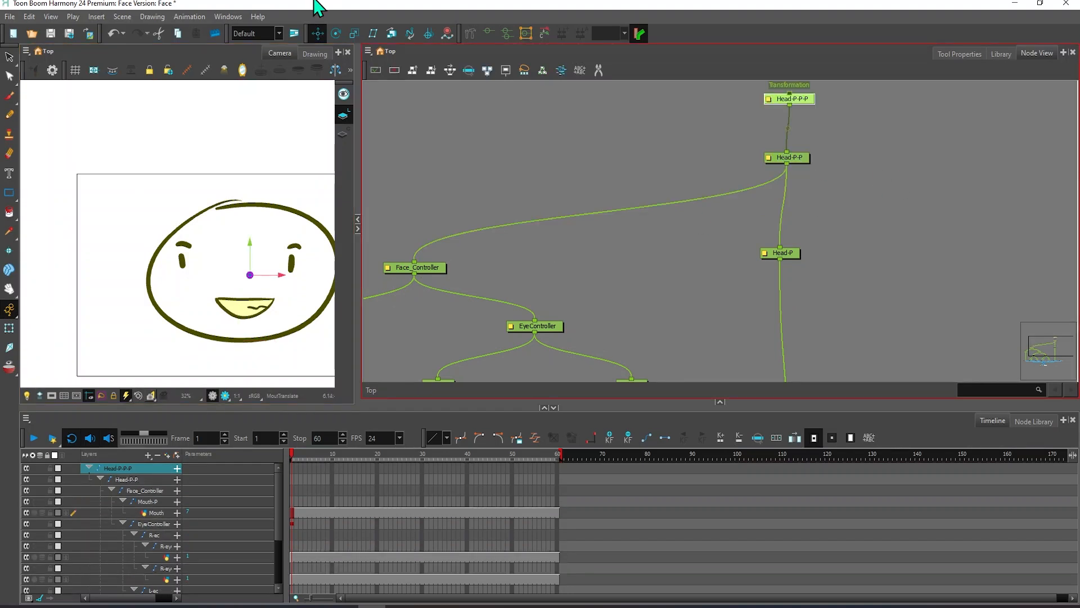
{"action": "left_click_drag", "start_coordinate": [250, 274], "coordinate": [239, 357]}
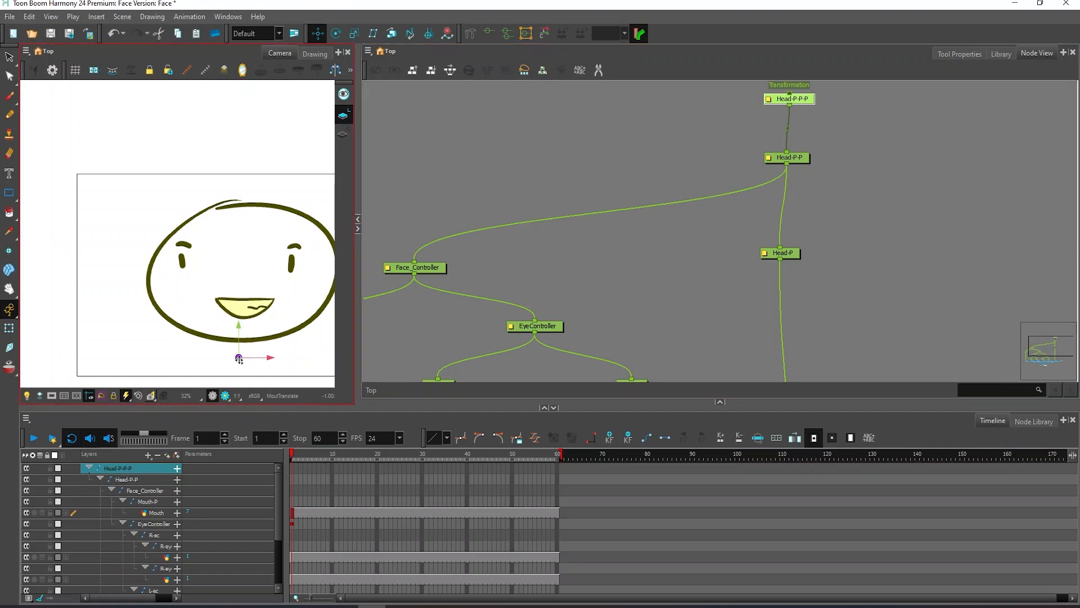
Rename the topmost peg Head_Master_Controller and the Head-P-P peg beneath it HeadFace_Controller
{"action": "left_click", "coordinate": [796, 100]}
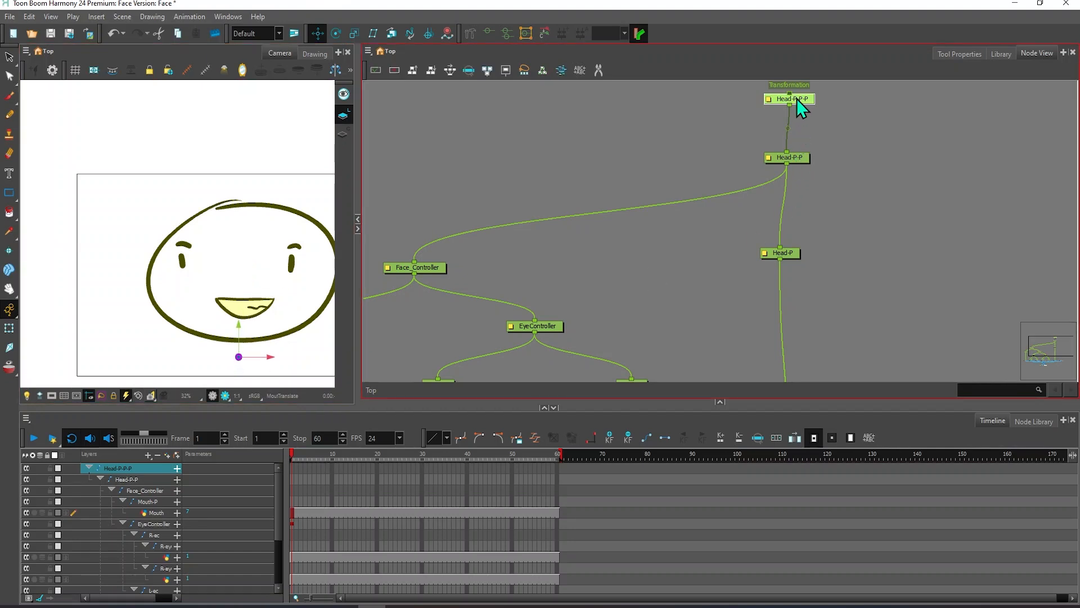
{"action": "double_click", "coordinate": [119, 468]}
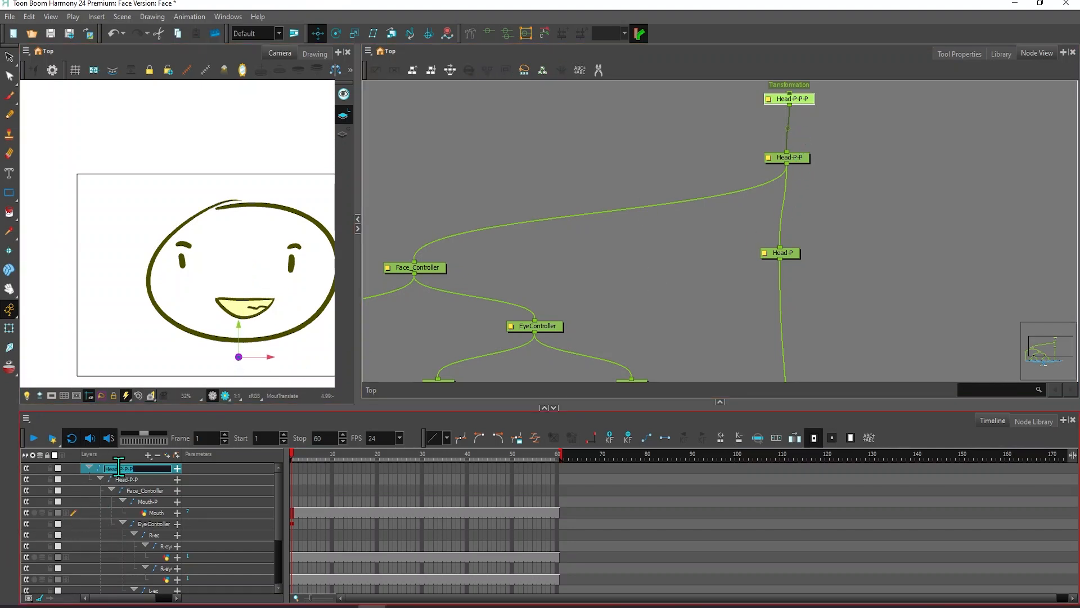
{"action": "type", "text": "Head_Master_Controller"}
{"action": "key", "text": "Return"}
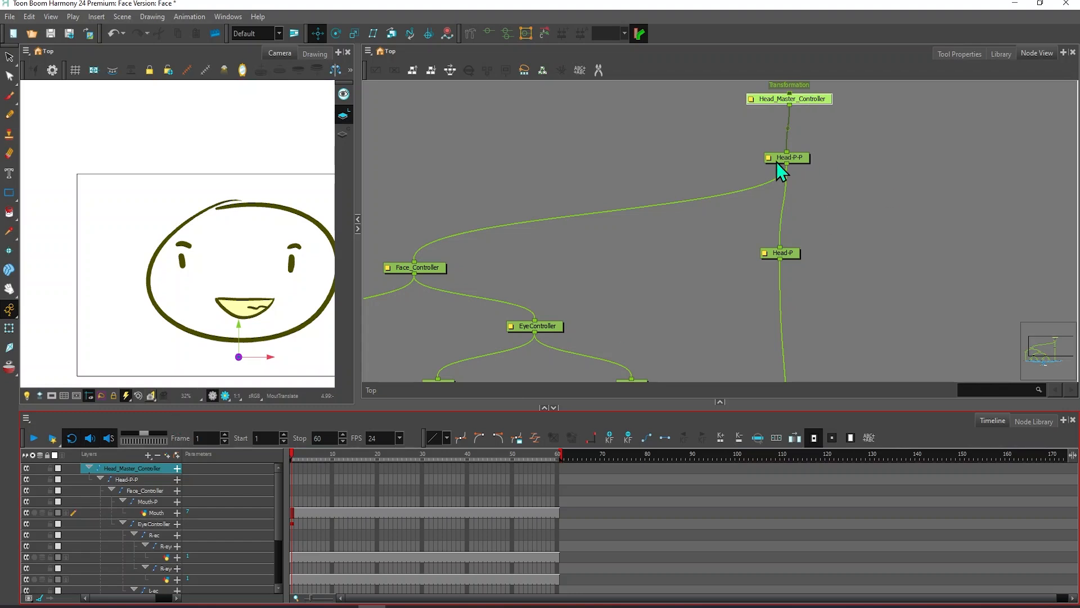
{"action": "left_click", "coordinate": [794, 158]}
{"action": "double_click", "coordinate": [135, 480]}
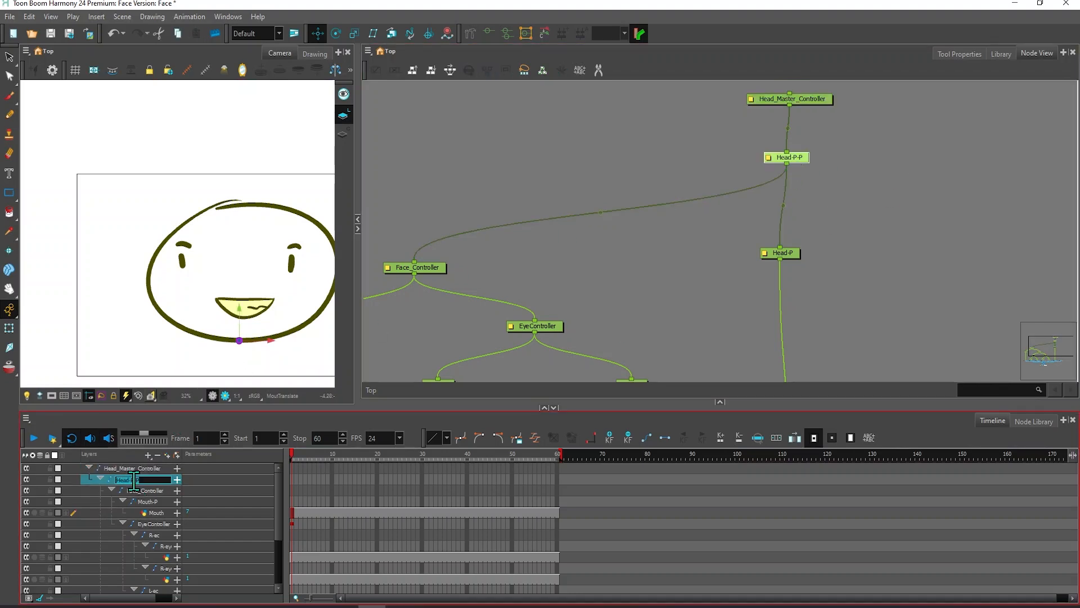
{"action": "type", "text": "HeadFace_Controller"}
{"action": "key", "text": "Return"}
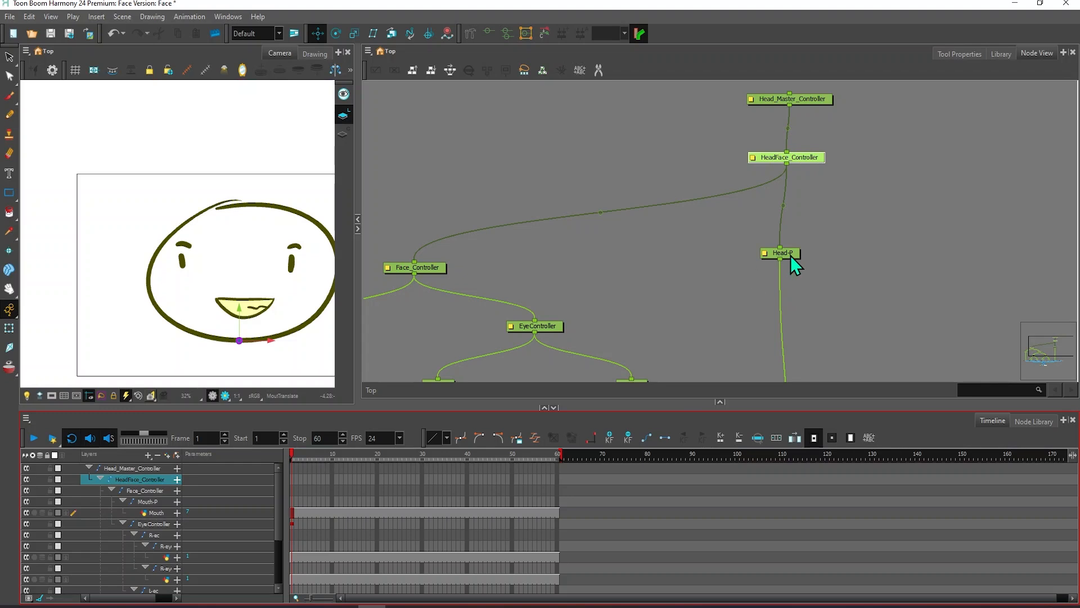
Skew the whole head sideways with Head_Master_Controller, and skew the head outline further in the same direction with Head-P
{"action": "left_click", "coordinate": [784, 158]}
{"action": "left_click", "coordinate": [809, 100]}
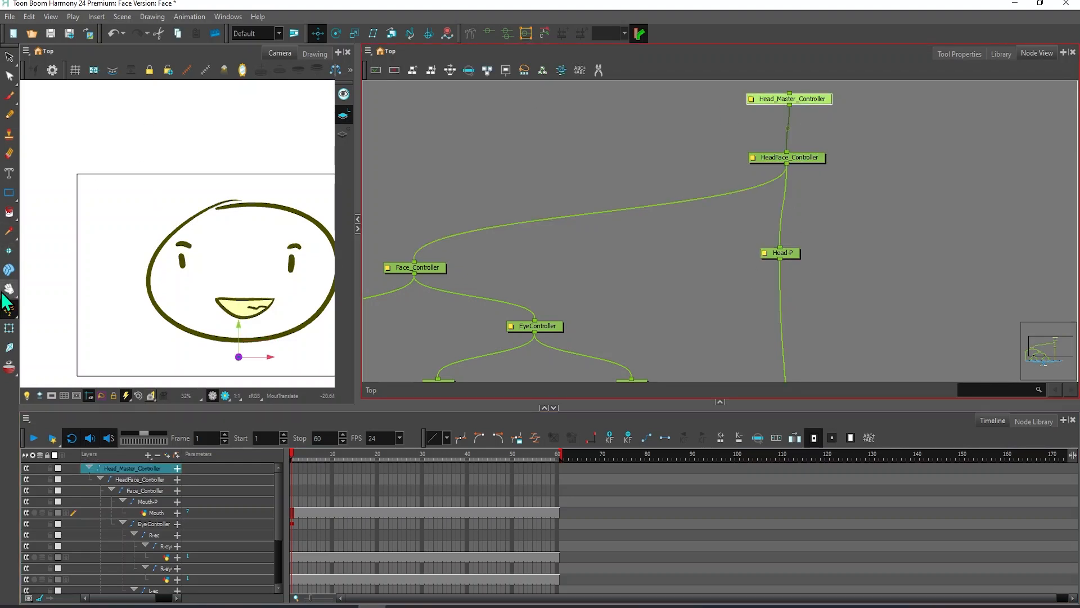
{"action": "left_click", "coordinate": [9, 328]}
{"action": "left_click", "coordinate": [176, 195]}
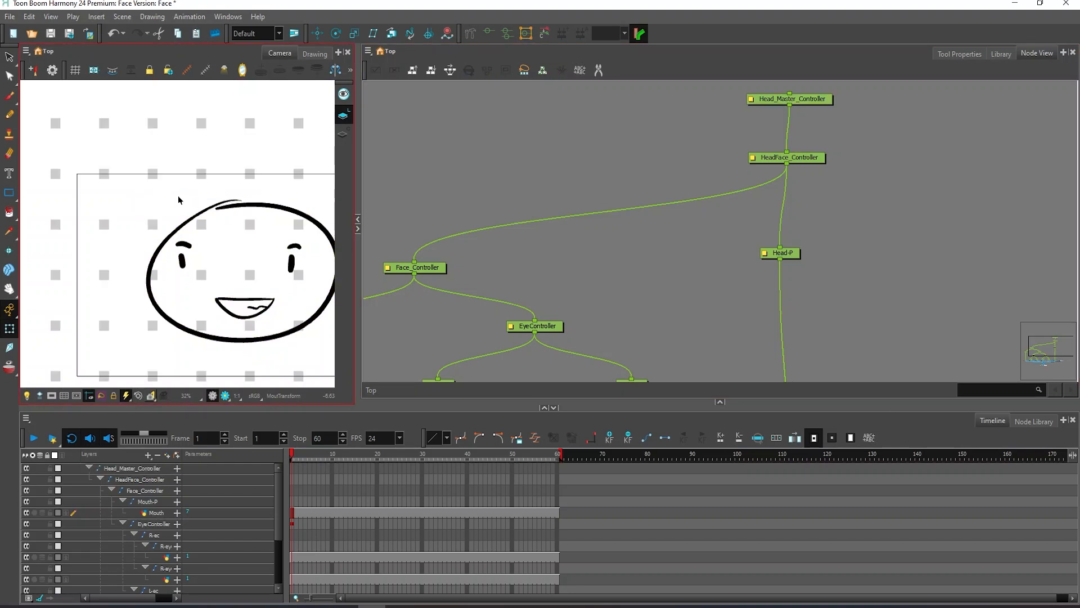
{"action": "left_click", "coordinate": [827, 104]}
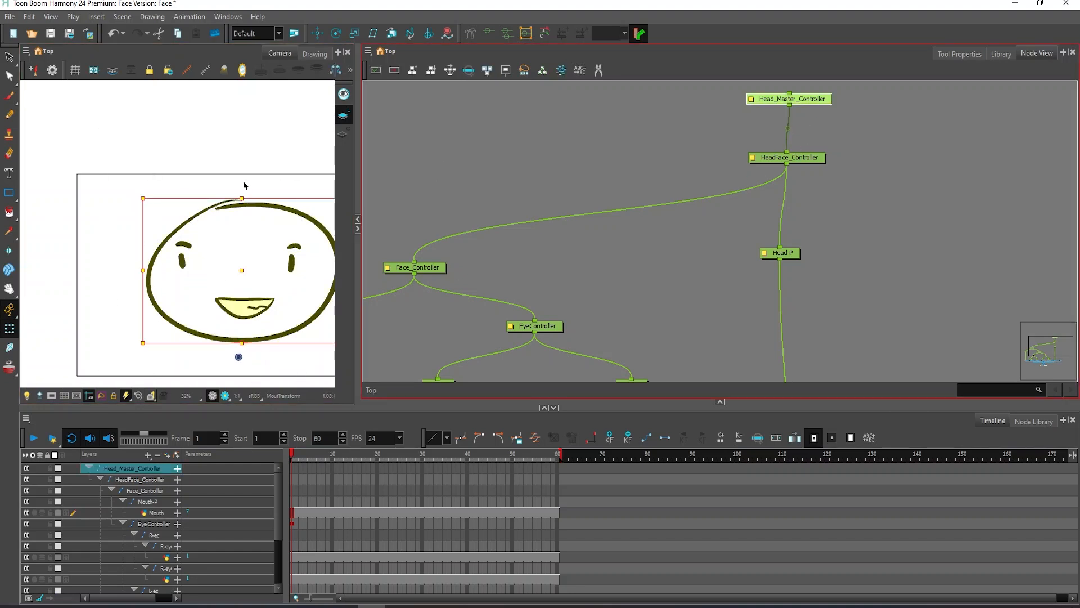
{"action": "left_click_drag", "start_coordinate": [197, 199], "coordinate": [151, 181]}
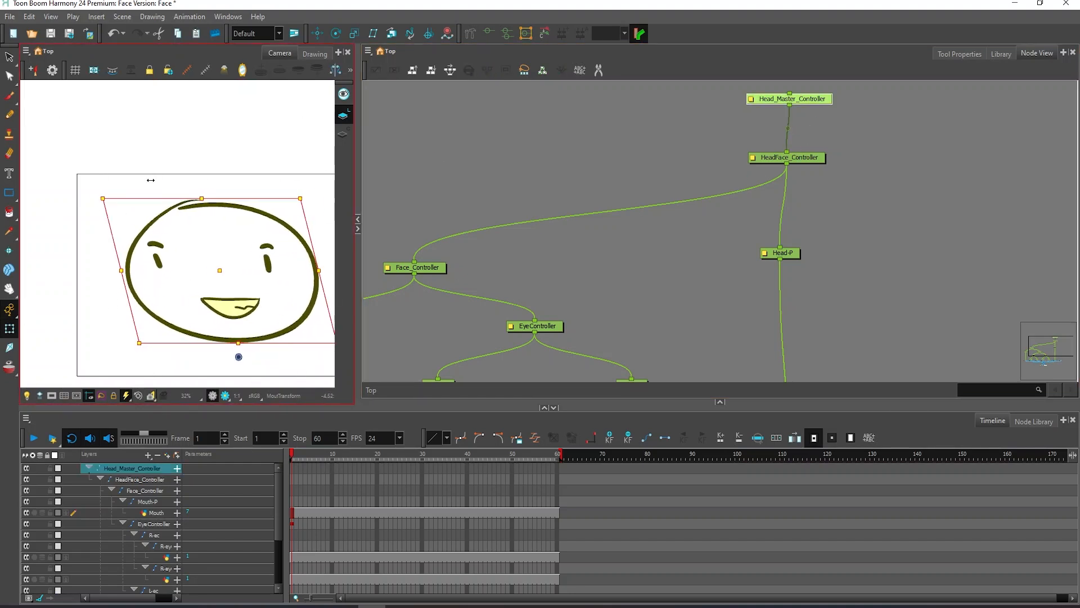
{"action": "left_click", "coordinate": [780, 252]}
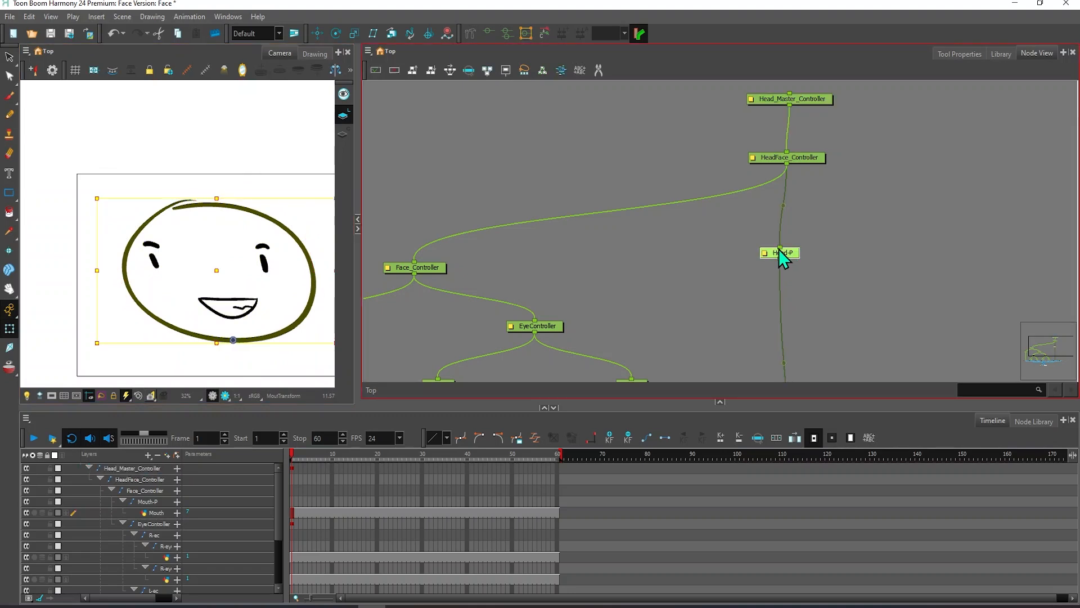
{"action": "left_click_drag", "start_coordinate": [249, 198], "coordinate": [231, 175]}
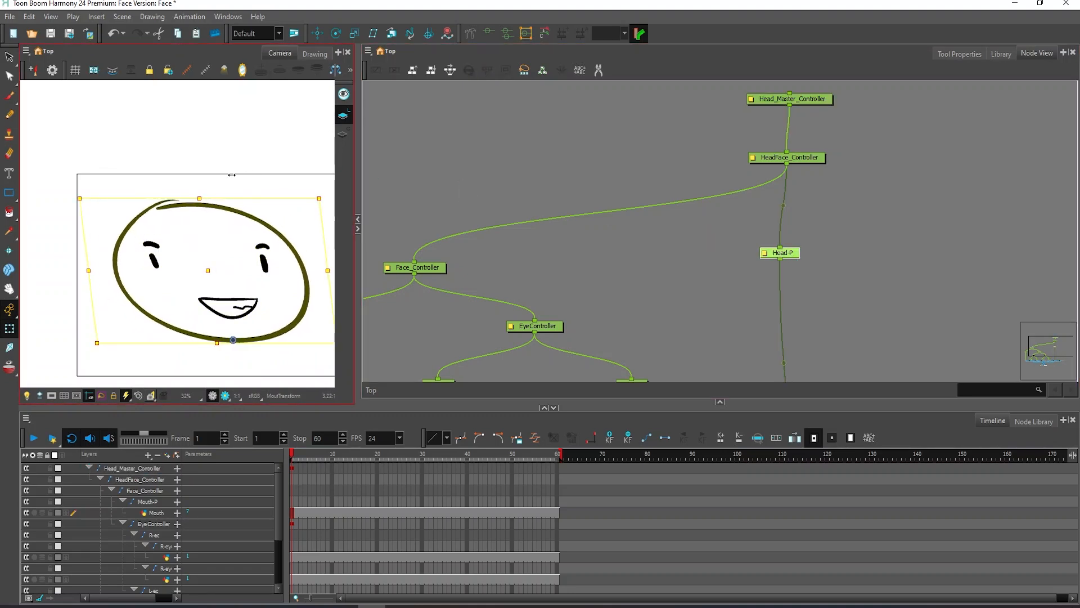
Pose the facial features by shifting Face_Controller up toward the head's leaning side and adjusting the EyeController and Mouth-P pegs
{"action": "left_click", "coordinate": [434, 269]}
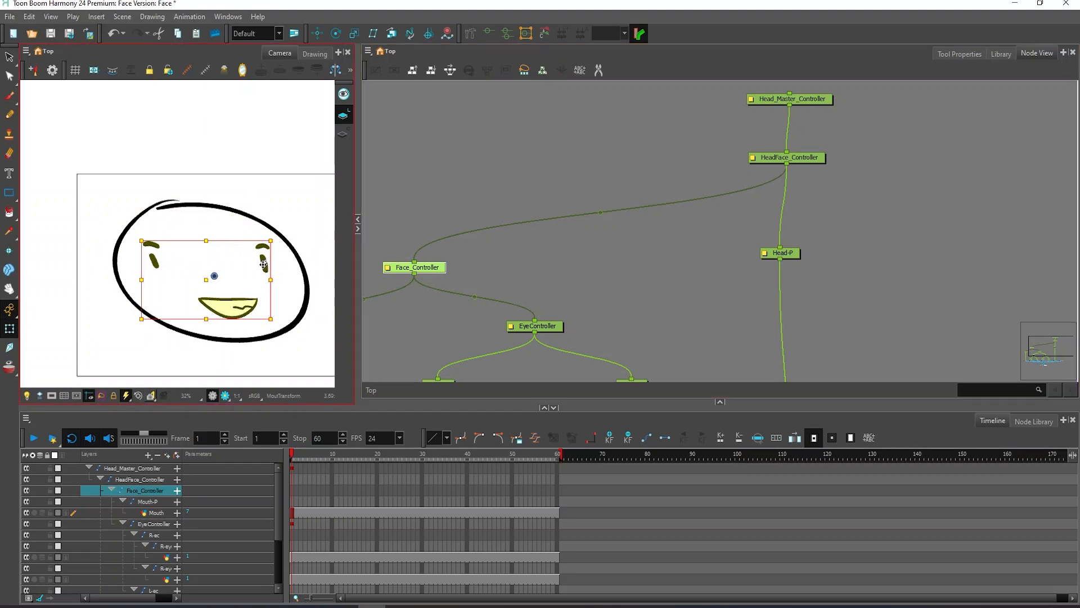
{"action": "left_click_drag", "start_coordinate": [264, 264], "coordinate": [248, 253]}
{"action": "left_click", "coordinate": [557, 326]}
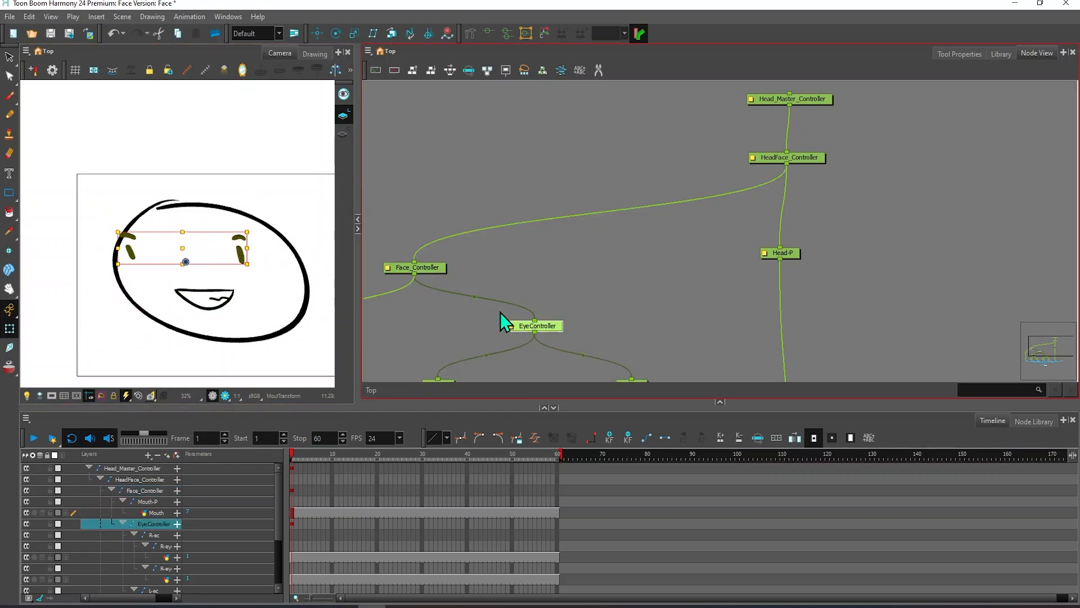
{"action": "left_click", "coordinate": [433, 324]}
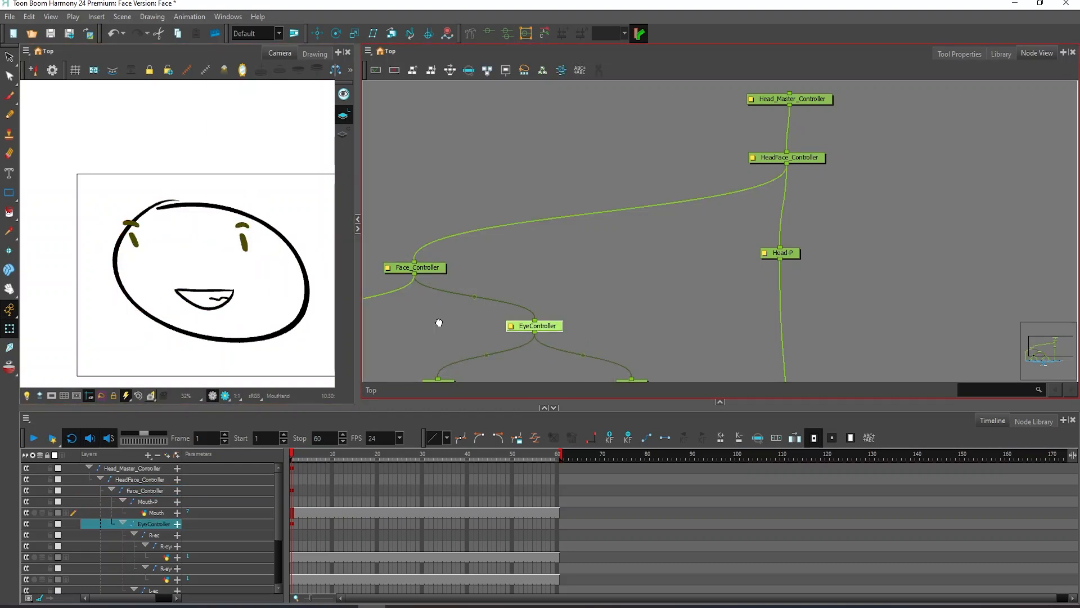
{"action": "left_click", "coordinate": [396, 331]}
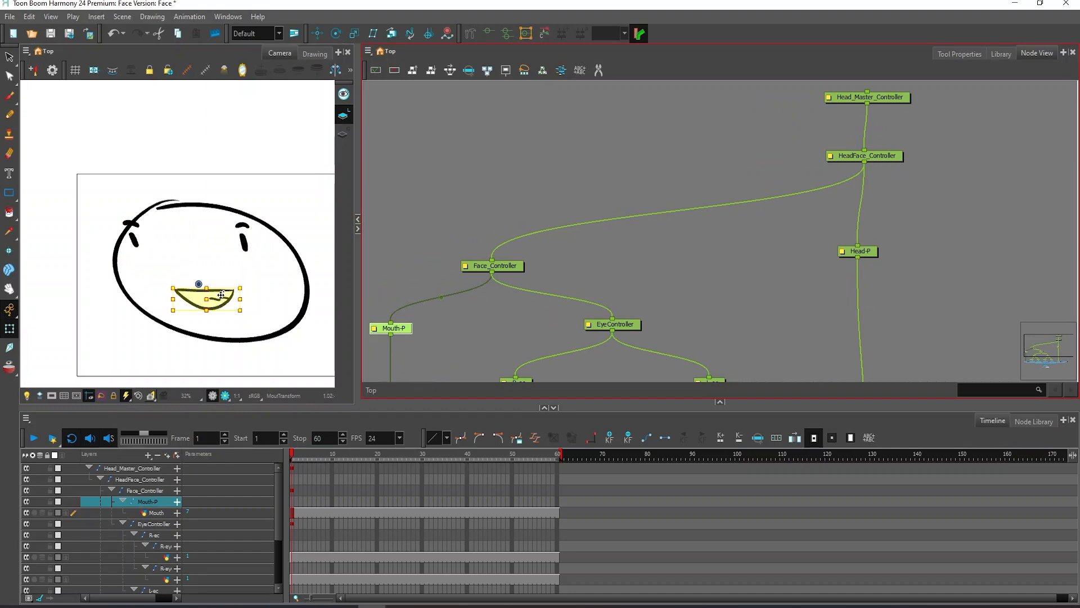
{"action": "left_click_drag", "start_coordinate": [222, 295], "coordinate": [229, 293]}
Squash the head and face together with HeadFace_Controller, making them shorter and slightly narrower
{"action": "left_click", "coordinate": [871, 157]}
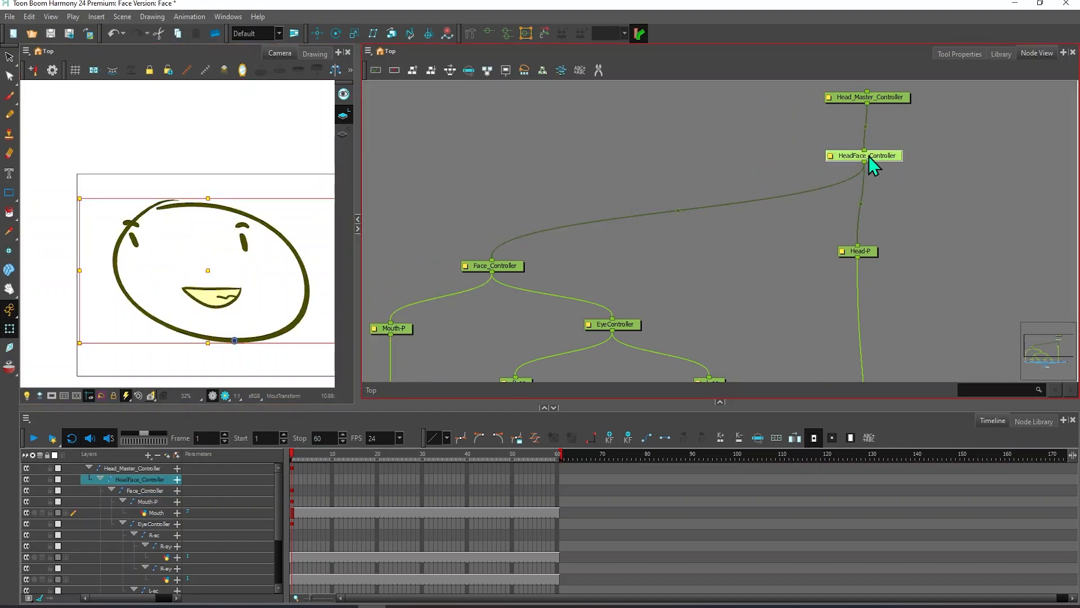
{"action": "left_click_drag", "start_coordinate": [216, 197], "coordinate": [215, 190]}
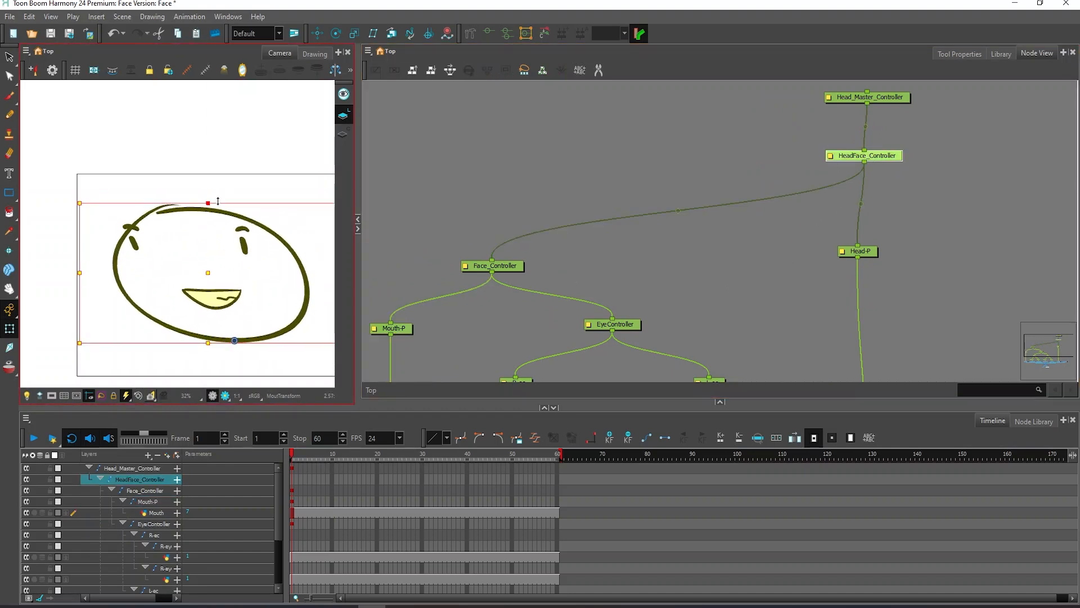
{"action": "left_click_drag", "start_coordinate": [81, 267], "coordinate": [85, 266]}
{"action": "left_click_drag", "start_coordinate": [208, 190], "coordinate": [202, 211]}
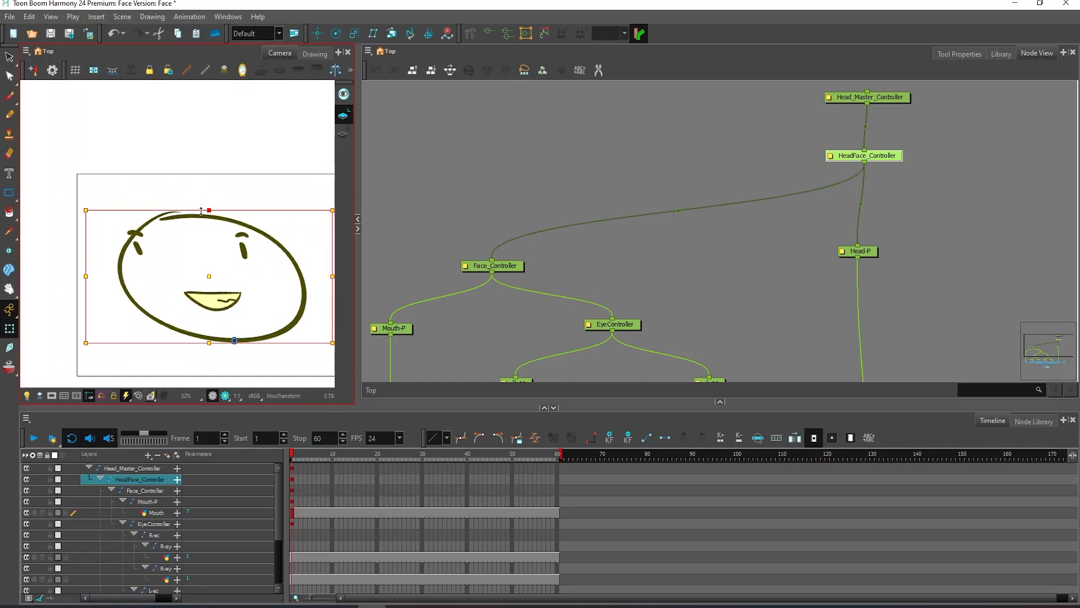
{"action": "left_click", "coordinate": [861, 251]}
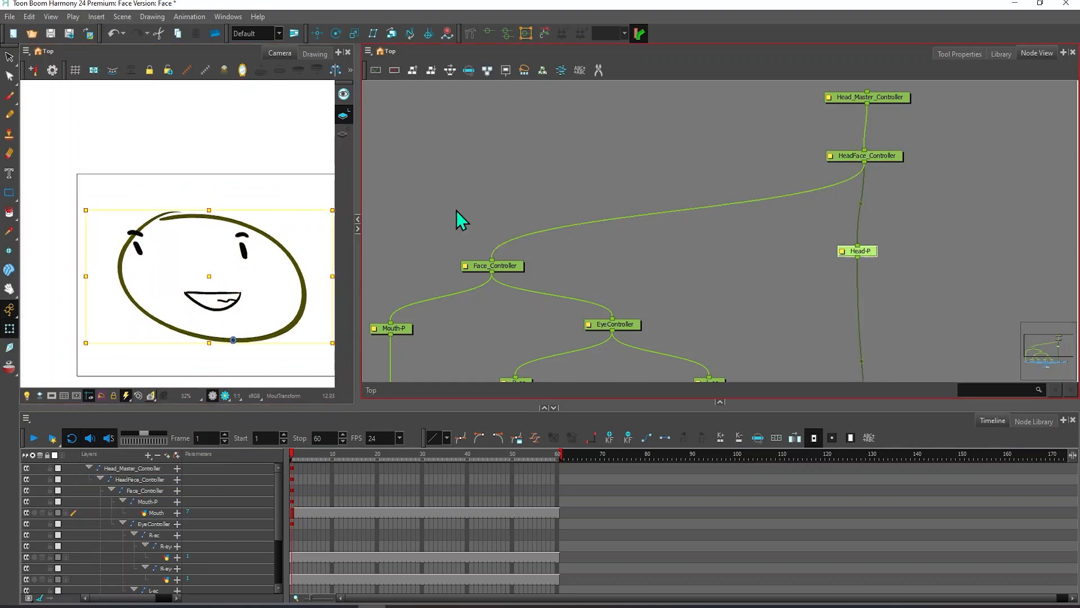
Skew the head outline further sideways with the Head-P peg
{"action": "left_click", "coordinate": [237, 210]}
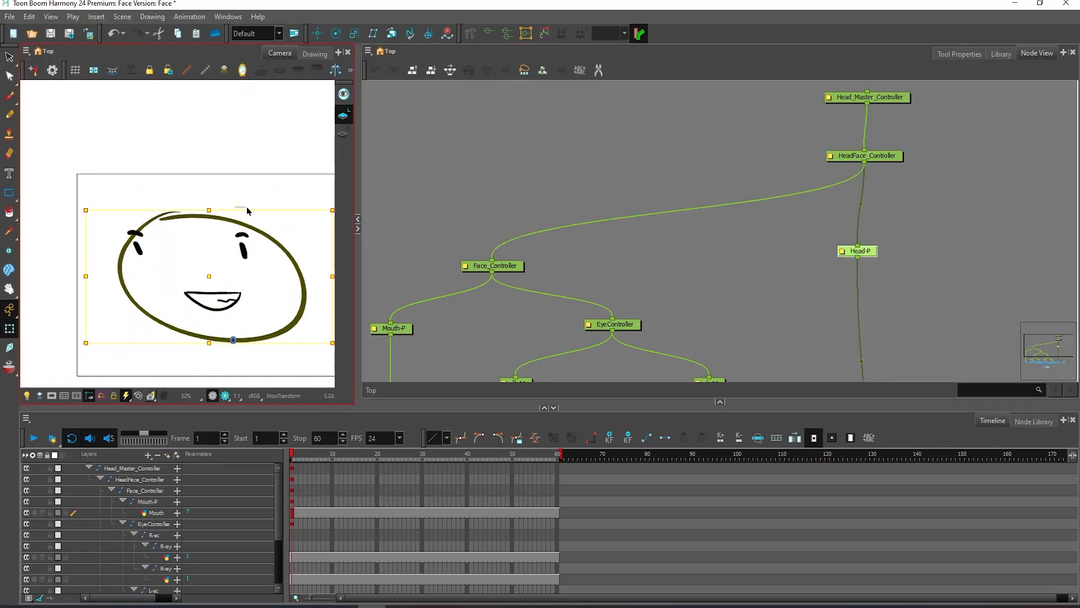
{"action": "left_click", "coordinate": [846, 252]}
{"action": "mouse_move", "coordinate": [236, 212]}
{"action": "left_mouse_down"}
{"action": "mouse_move", "coordinate": [270, 204]}
{"action": "mouse_move", "coordinate": [225, 204]}
{"action": "mouse_move", "coordinate": [329, 201]}
{"action": "mouse_move", "coordinate": [125, 197]}
{"action": "mouse_move", "coordinate": [264, 197]}
{"action": "mouse_move", "coordinate": [212, 197]}
{"action": "left_mouse_up"}
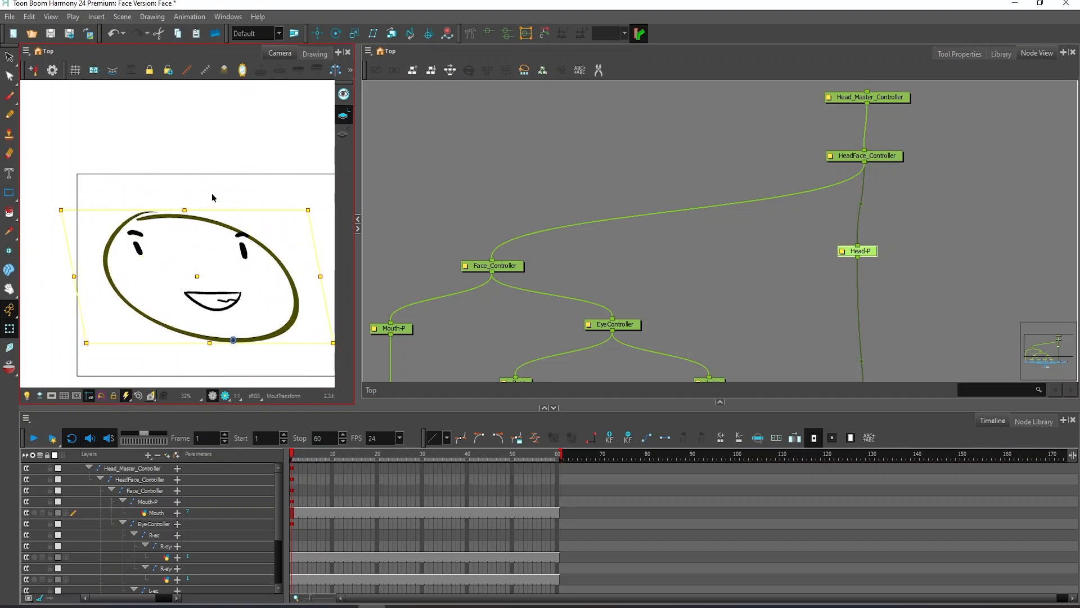
Clear the test-pose keyframes from the first frame across the rig's layers, resetting the head and face
{"action": "scroll", "coordinate": [359, 536], "scroll_direction": "down", "scroll_amount": 5}
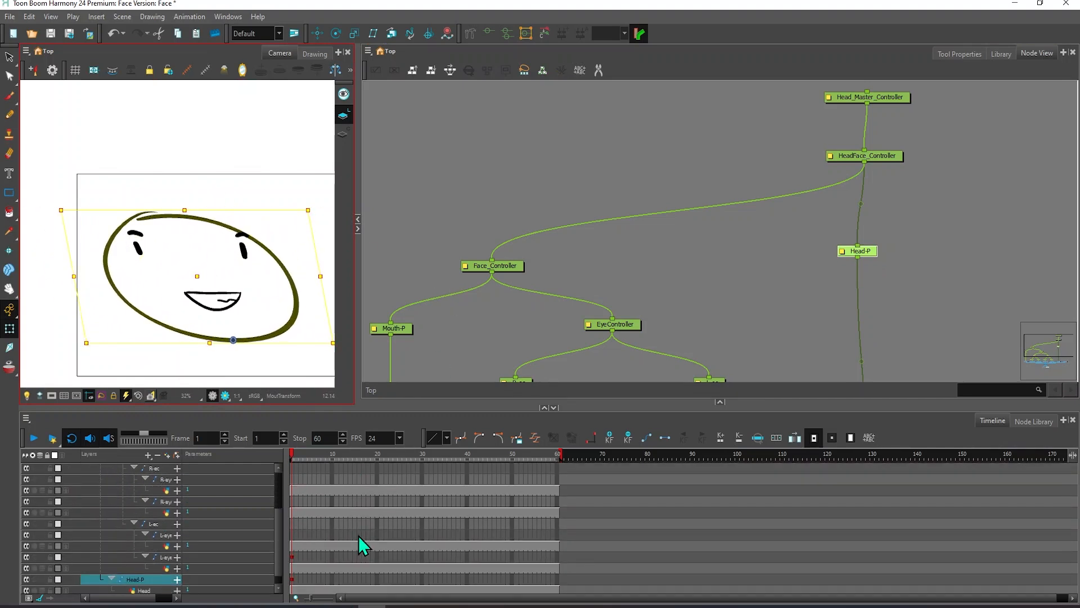
{"action": "left_click_drag", "start_coordinate": [310, 568], "coordinate": [284, 375]}
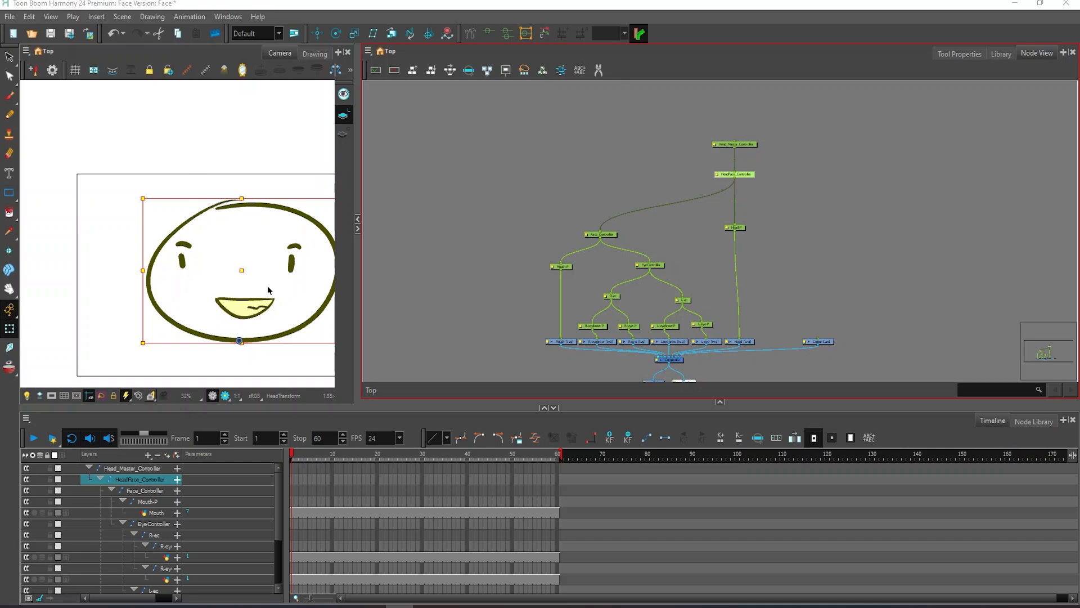
Add a Drawing Substitutions view and dock it between the camera and node views, leaving enough width to see the face
{"action": "key", "text": "space"}
{"action": "left_click_drag", "start_coordinate": [279, 176], "coordinate": [233, 148]}
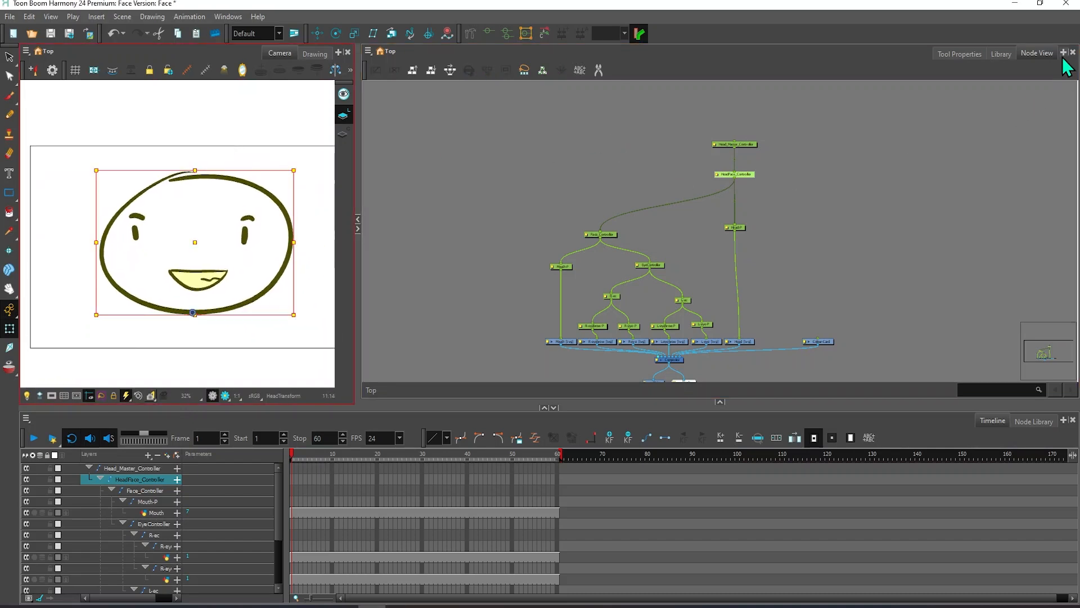
{"action": "left_click", "coordinate": [1064, 53]}
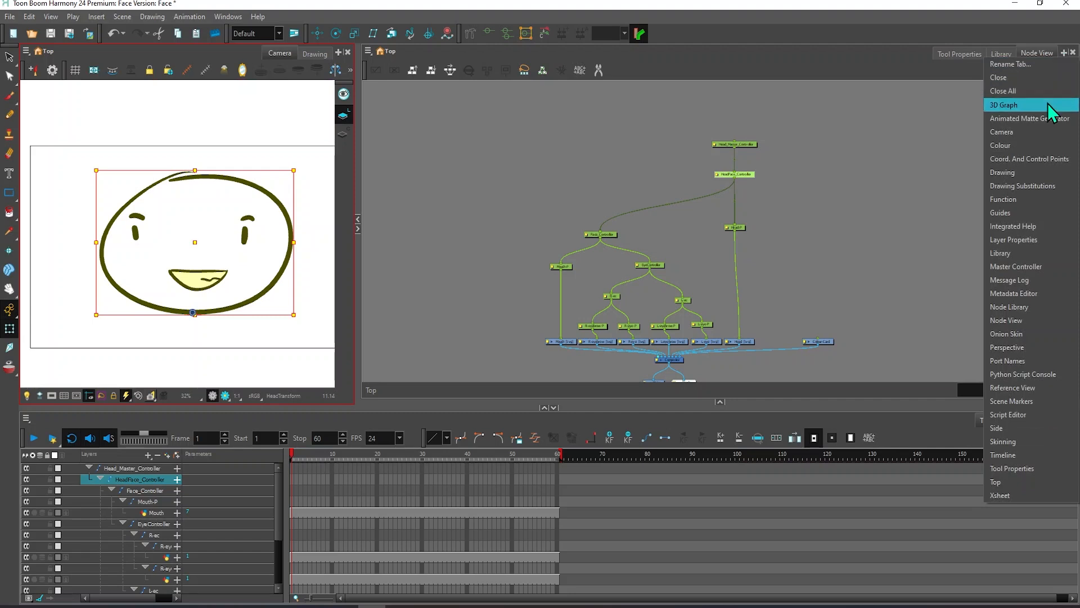
{"action": "left_click", "coordinate": [1026, 184]}
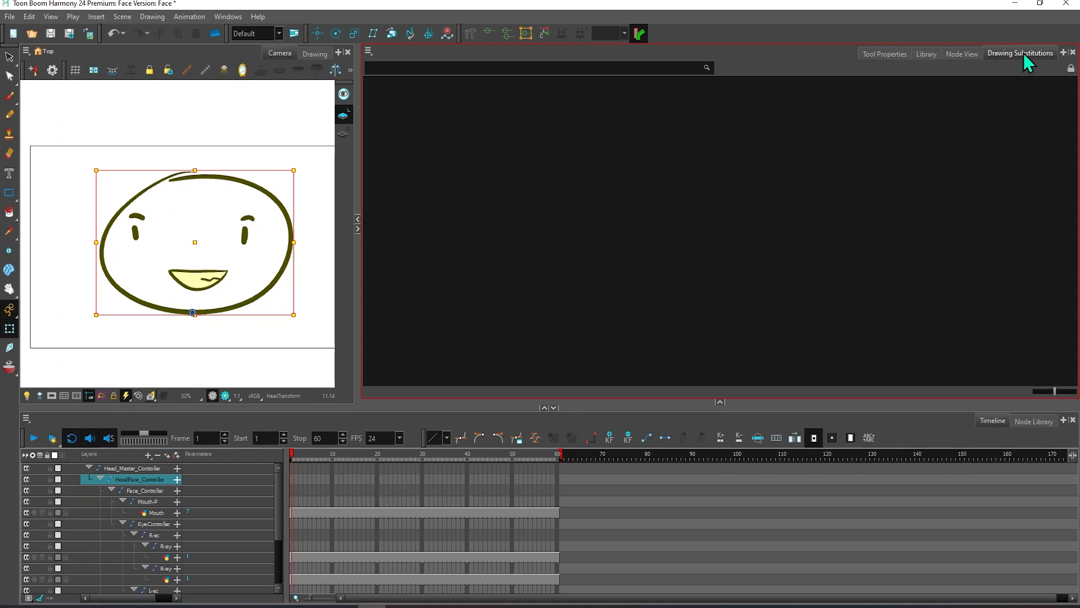
{"action": "mouse_move", "coordinate": [1019, 56]}
{"action": "left_mouse_down"}
{"action": "mouse_move", "coordinate": [974, 125]}
{"action": "mouse_move", "coordinate": [866, 155]}
{"action": "mouse_move", "coordinate": [676, 121]}
{"action": "mouse_move", "coordinate": [550, 144]}
{"action": "mouse_move", "coordinate": [357, 151]}
{"action": "mouse_move", "coordinate": [386, 148]}
{"action": "mouse_move", "coordinate": [348, 181]}
{"action": "mouse_move", "coordinate": [398, 154]}
{"action": "mouse_move", "coordinate": [605, 159]}
{"action": "left_mouse_up"}
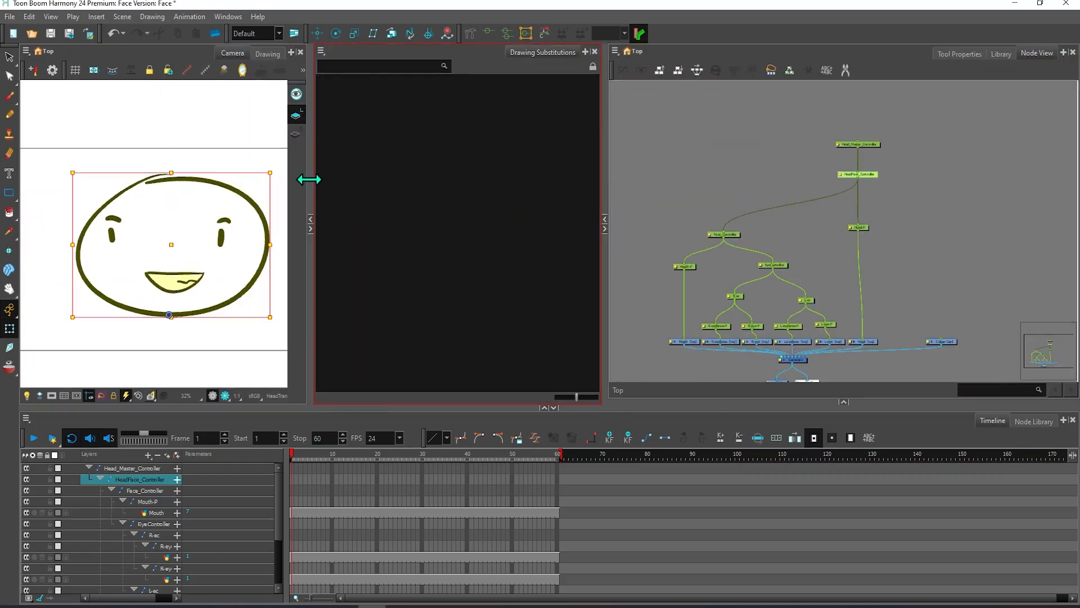
{"action": "left_click_drag", "start_coordinate": [308, 180], "coordinate": [335, 180]}
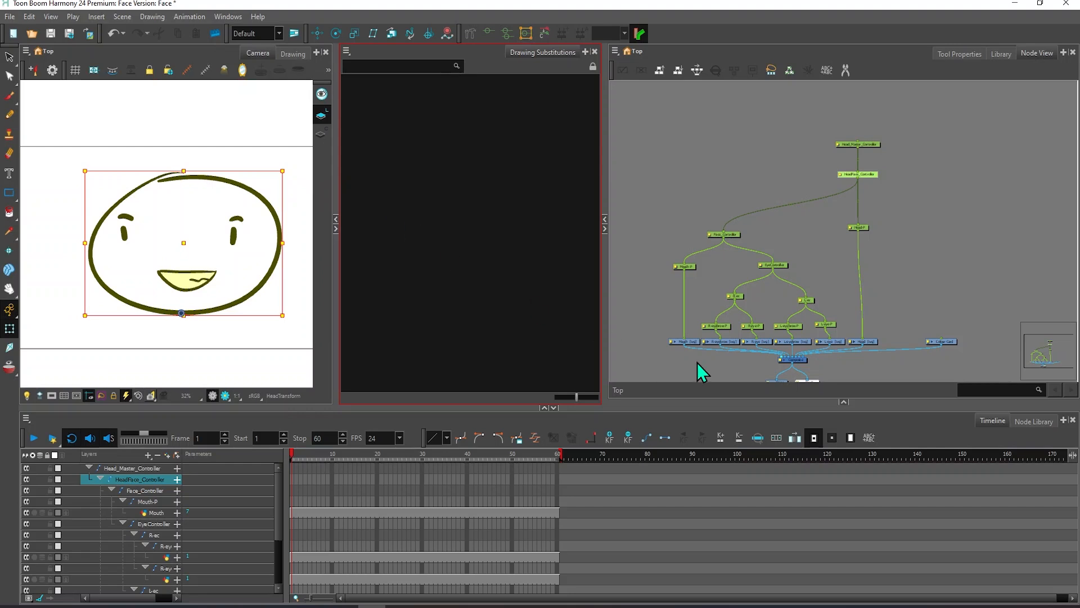
Browse the Mouth layer's substitution drawings and turn on edit mode for them
{"action": "scroll", "coordinate": [700, 354], "scroll_direction": "up", "scroll_amount": 5}
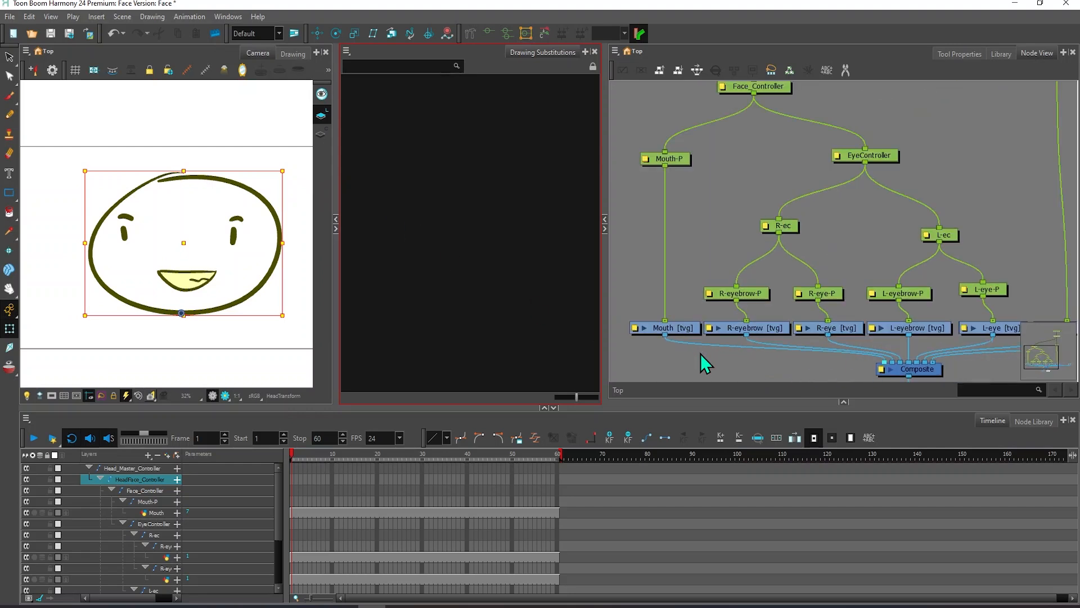
{"action": "left_click", "coordinate": [686, 326]}
{"action": "scroll", "coordinate": [436, 164], "scroll_direction": "up", "scroll_amount": 3}
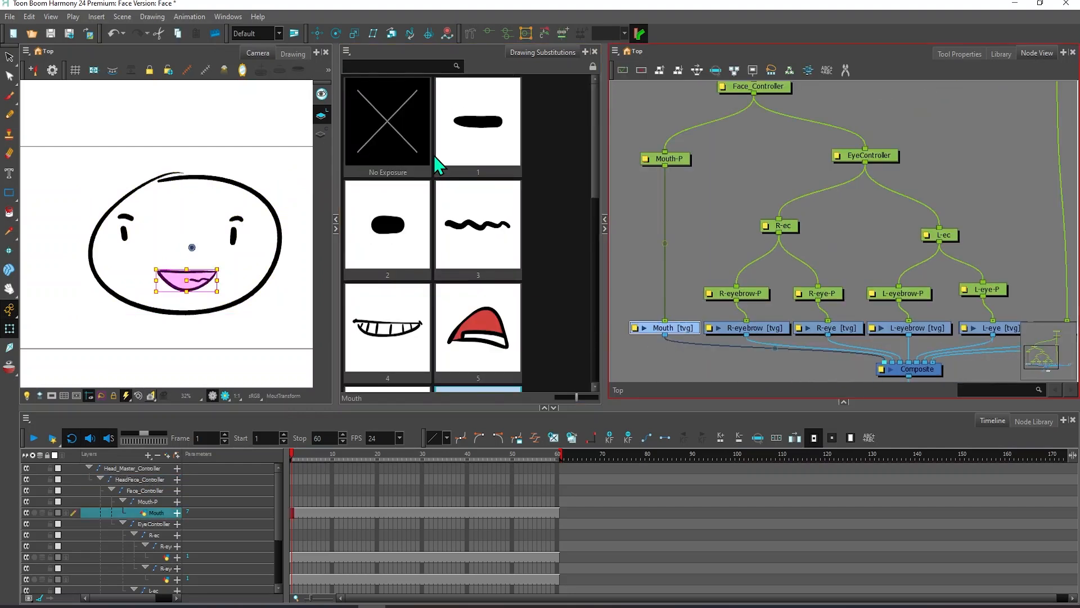
{"action": "scroll", "coordinate": [435, 160], "scroll_direction": "down", "scroll_amount": 5}
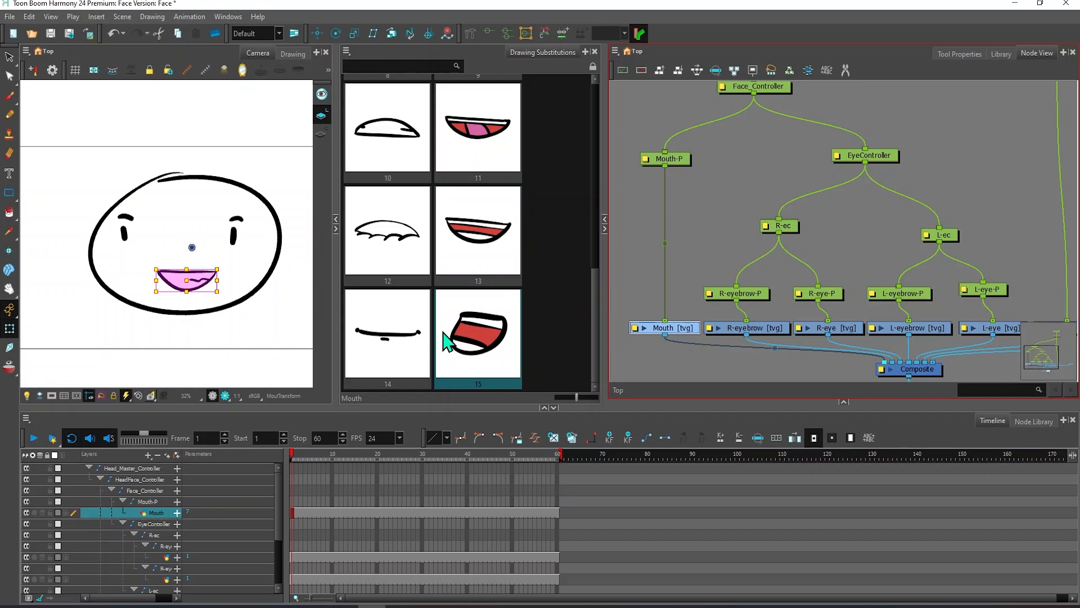
{"action": "scroll", "coordinate": [438, 236], "scroll_direction": "up", "scroll_amount": 5}
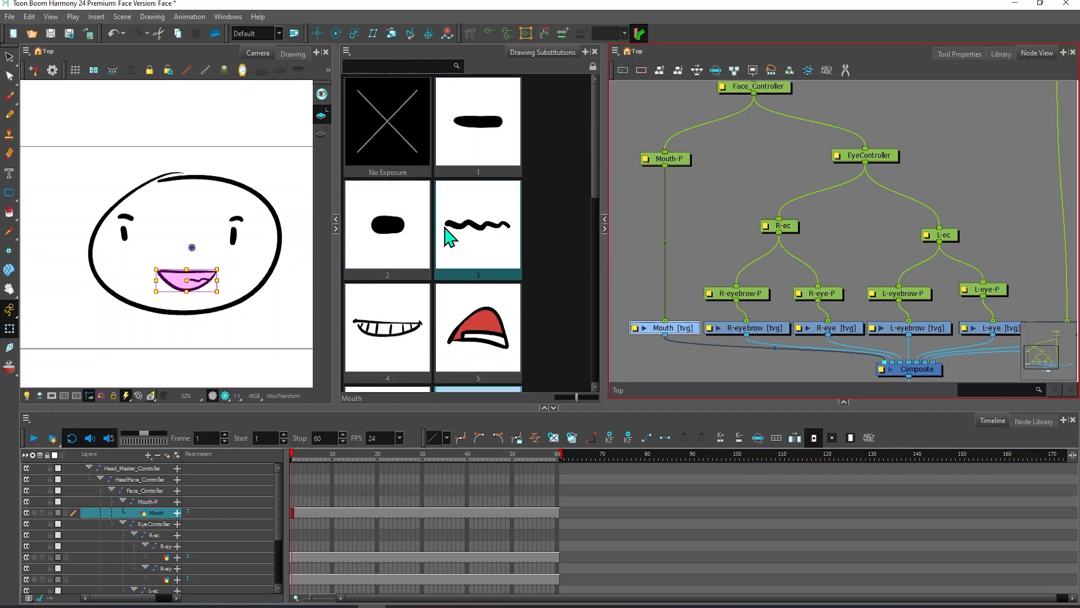
{"action": "scroll", "coordinate": [481, 260], "scroll_direction": "down", "scroll_amount": 2}
{"action": "scroll", "coordinate": [478, 267], "scroll_direction": "up", "scroll_amount": 2}
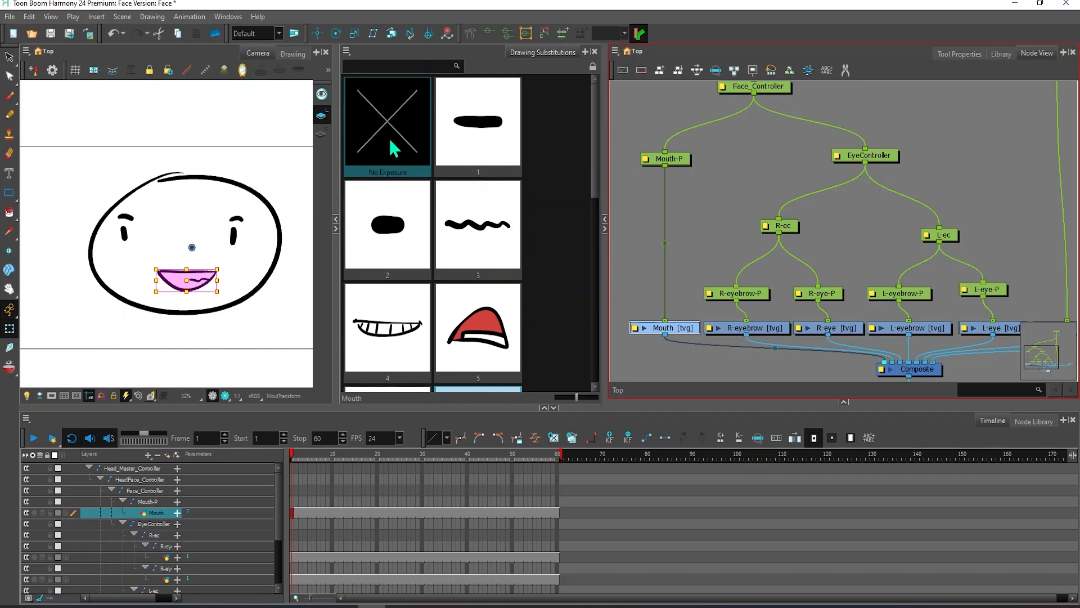
{"action": "left_click", "coordinate": [347, 51]}
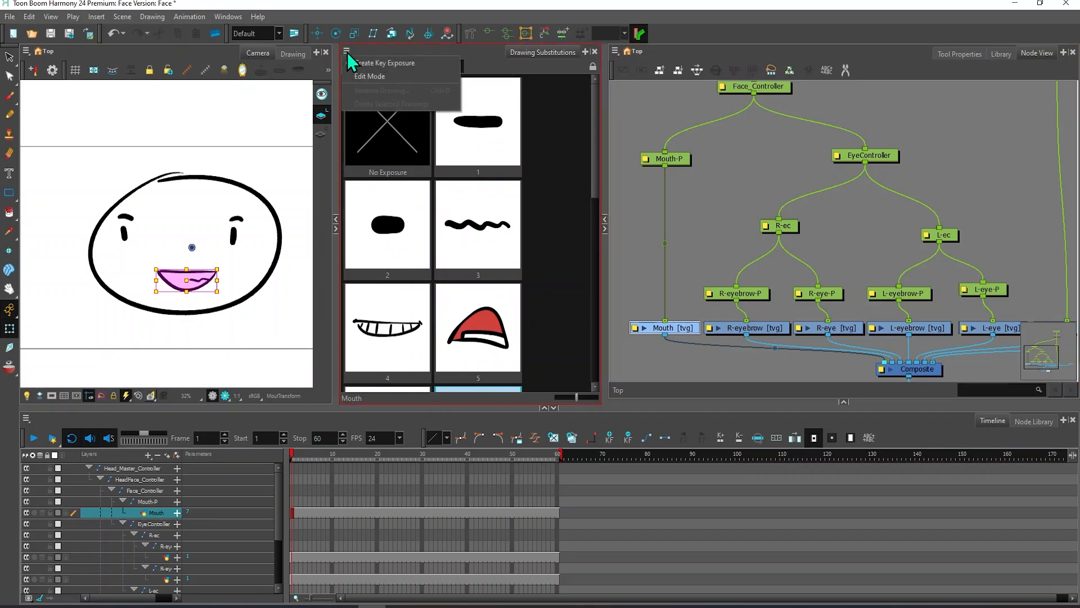
{"action": "left_click", "coordinate": [371, 76]}
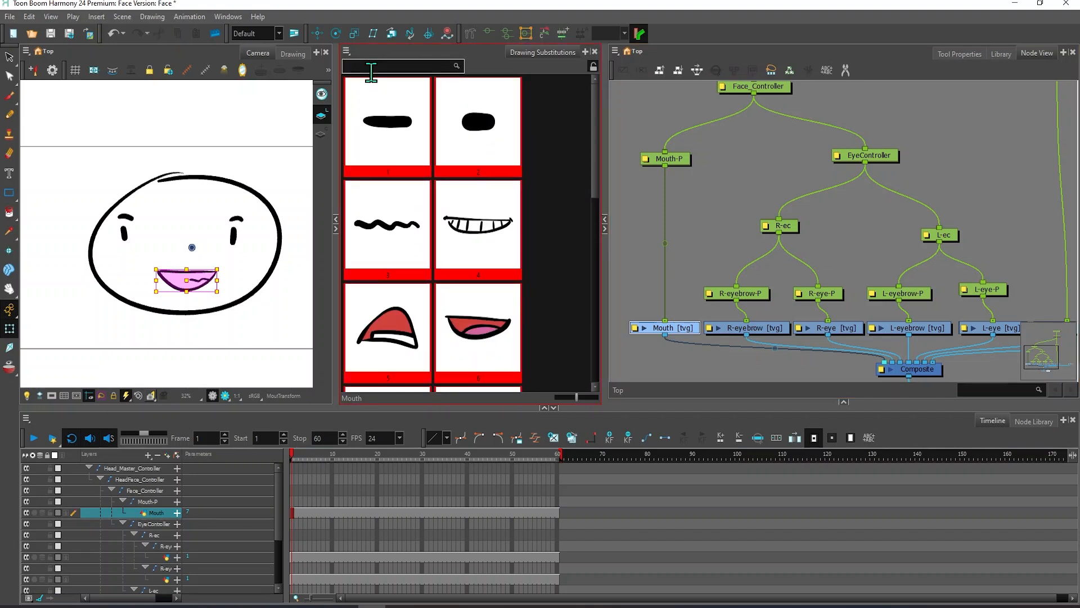
Rename the flat bar mouth drawing 1 as Default, and give the small rounded mouth drawing 2 a descriptive name
{"action": "double_click", "coordinate": [407, 169]}
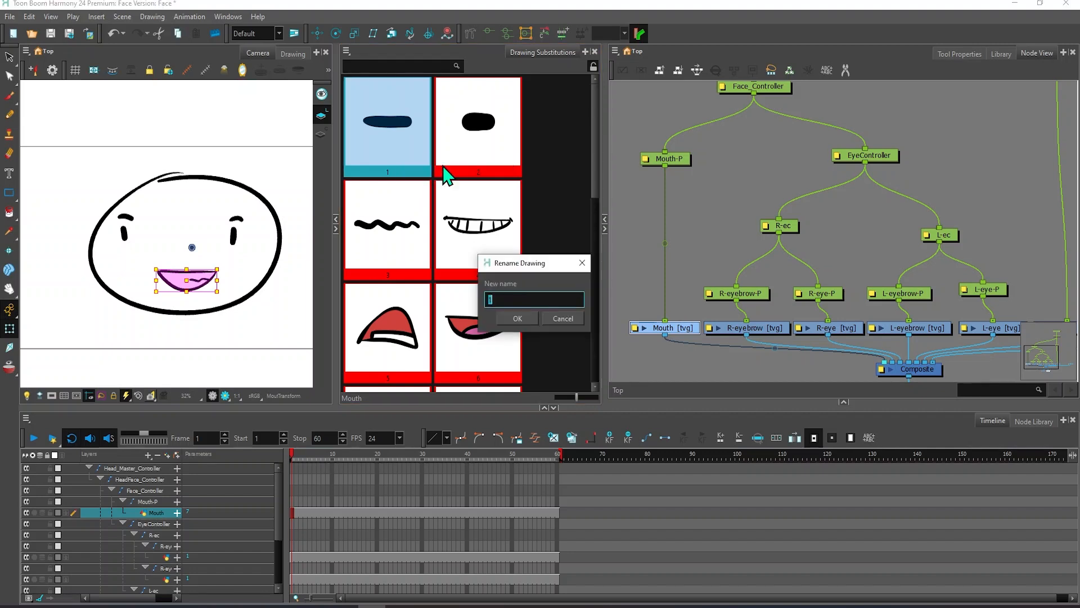
{"action": "key", "text": "Return"}
{"action": "double_click", "coordinate": [403, 173]}
{"action": "type", "text": "oo"}
{"action": "key", "text": "Return"}
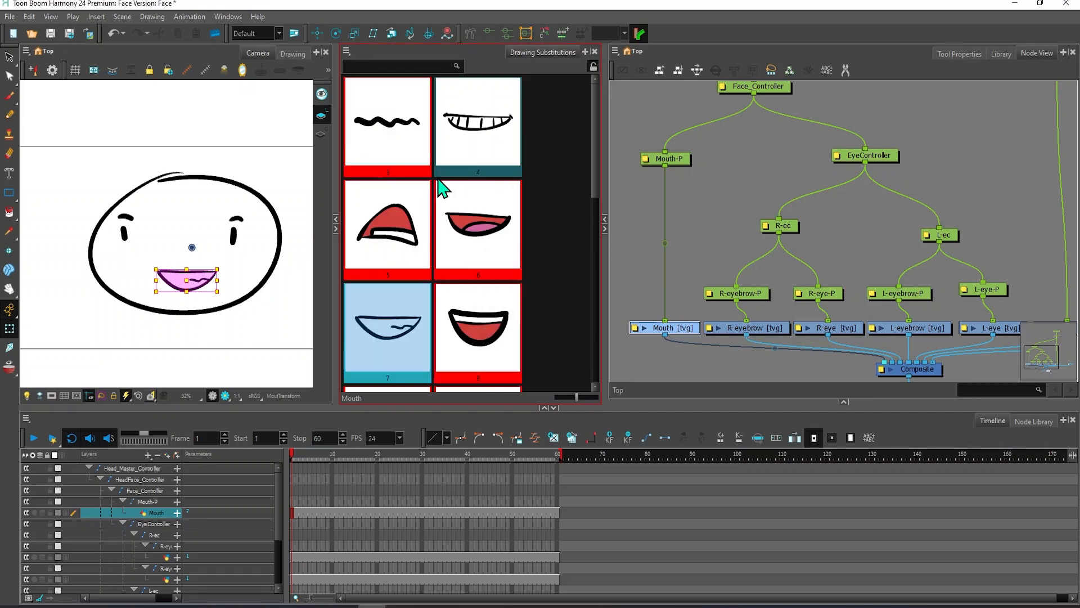
Rename mouth drawing 7 as Sqiggle, the toothy drawing 4 as Smile, and the tilted open mouth 15 as Rrr
{"action": "double_click", "coordinate": [427, 174]}
{"action": "type", "text": "Sqiggle"}
{"action": "key", "text": "Return"}
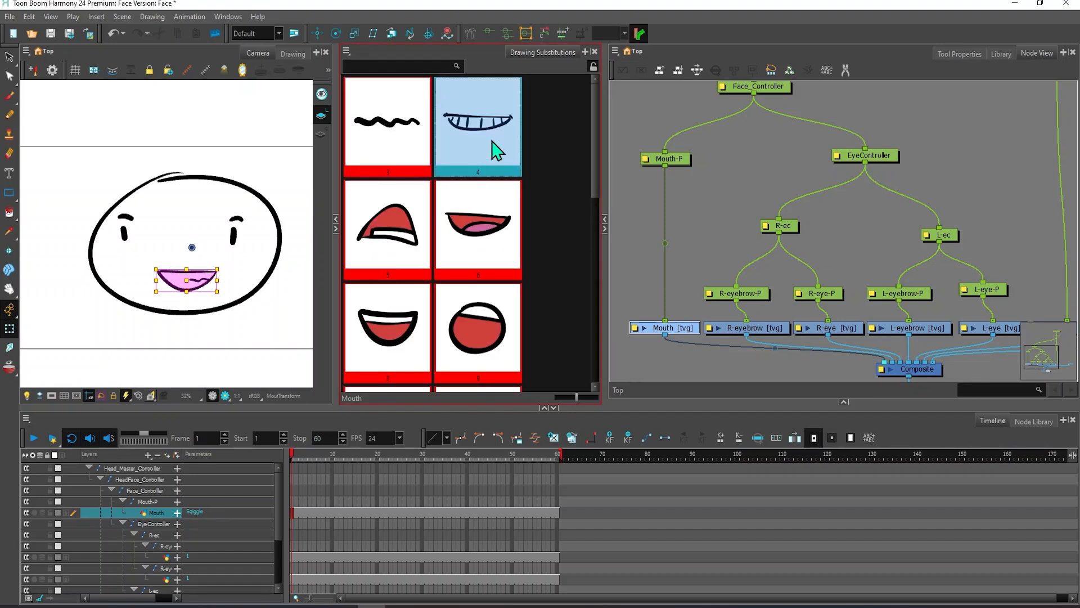
{"action": "double_click", "coordinate": [411, 149]}
{"action": "type", "text": "Grin"}
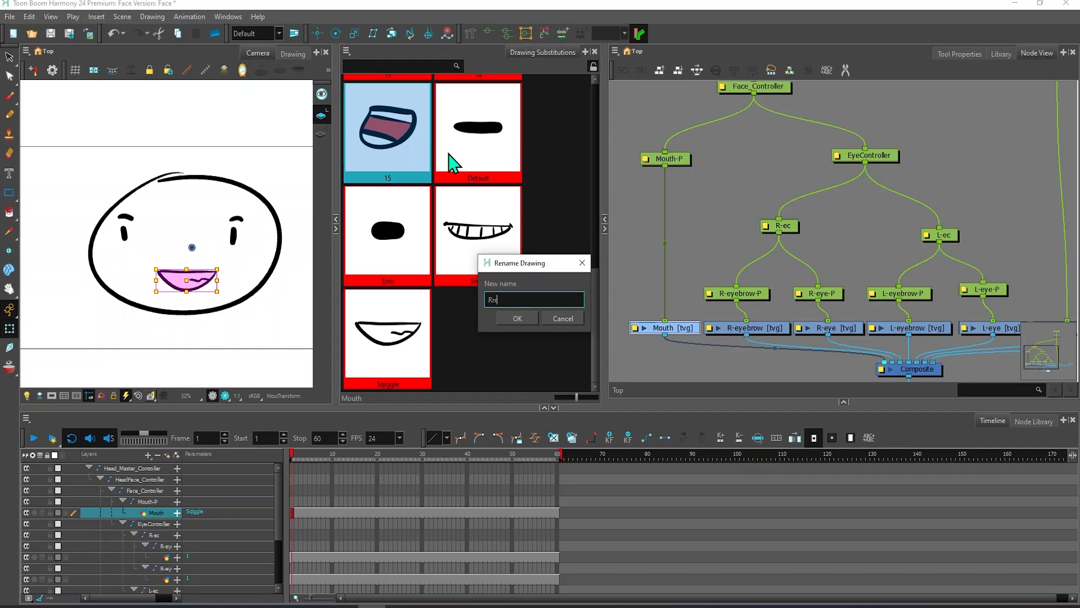
{"action": "key", "text": "Return"}
Rename the remaining mouth drawings with names such as Ahh, Ah, A_I, E, O__Ooo, Scribble and T_Ts, and turn off edit mode
{"action": "scroll", "coordinate": [455, 186], "scroll_direction": "up", "scroll_amount": 5}
{"action": "right_click", "coordinate": [481, 135]}
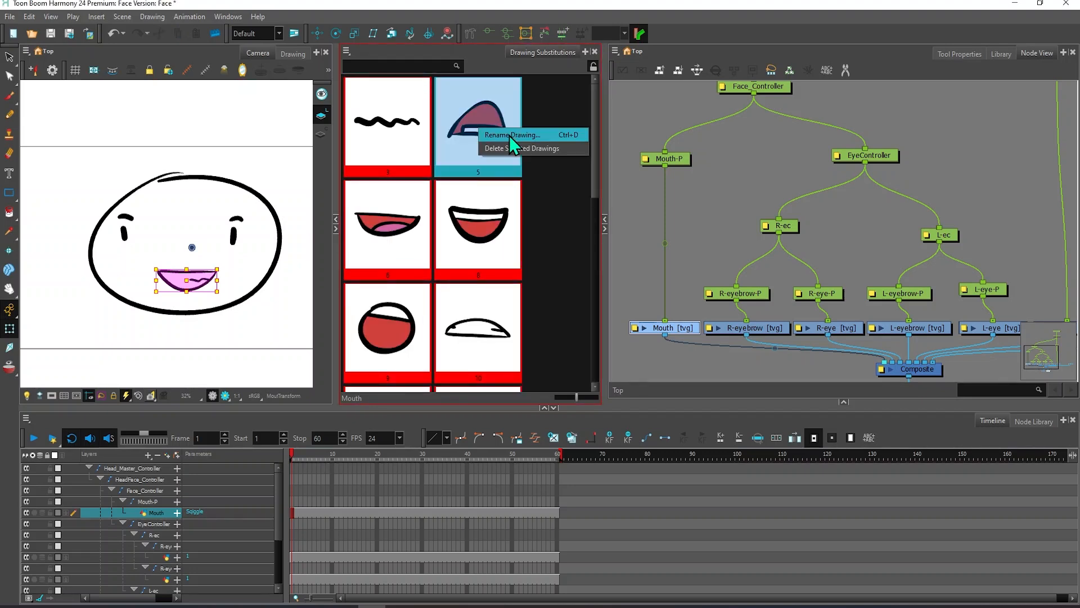
{"action": "left_click", "coordinate": [509, 137]}
{"action": "scroll", "coordinate": [444, 118], "scroll_direction": "down", "scroll_amount": 5}
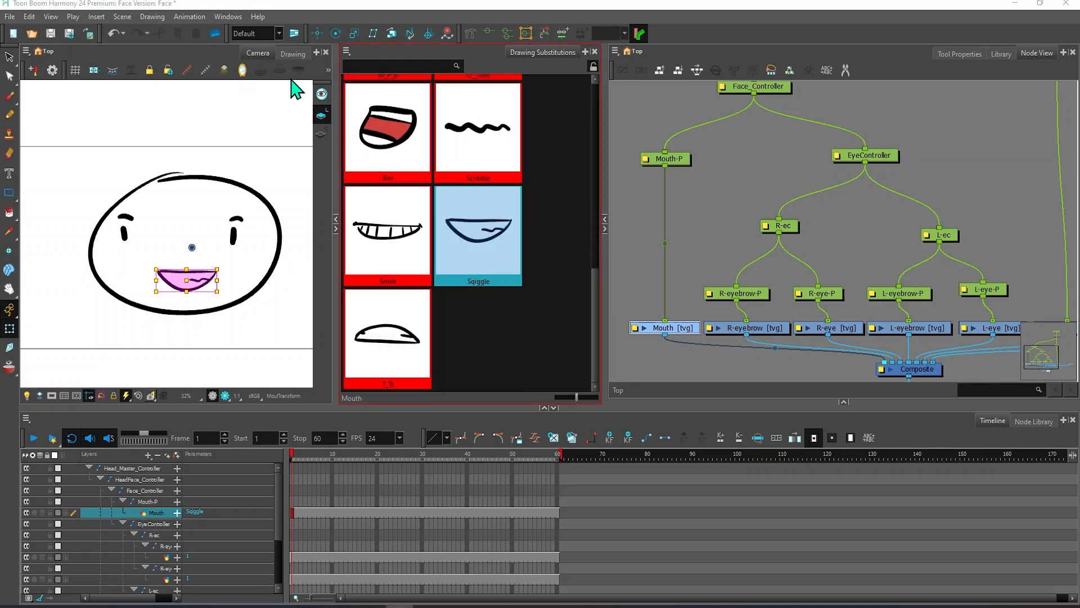
{"action": "left_click", "coordinate": [348, 51]}
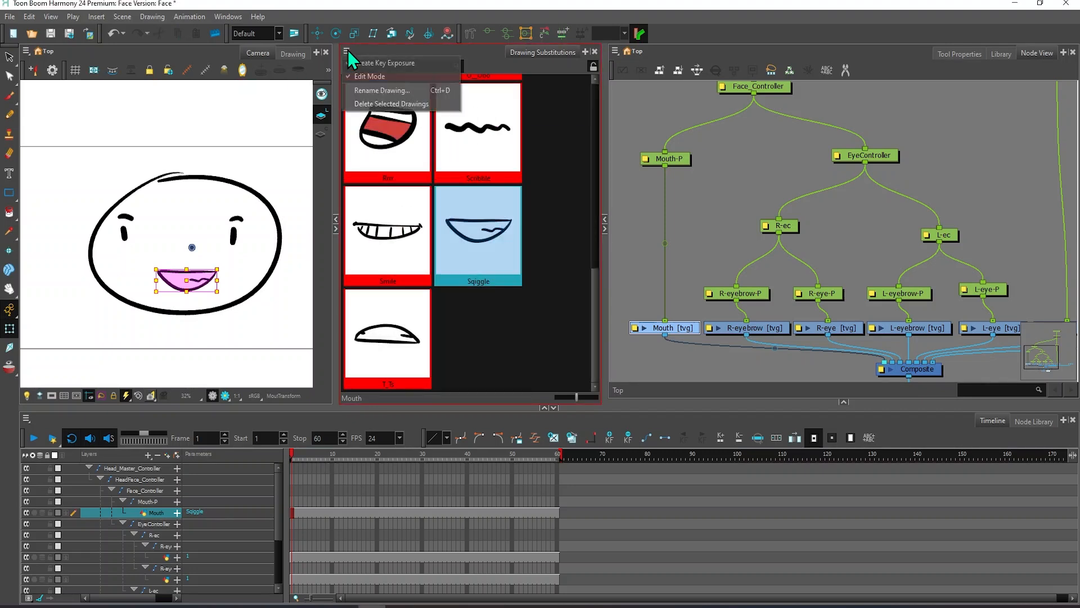
{"action": "left_click", "coordinate": [364, 76]}
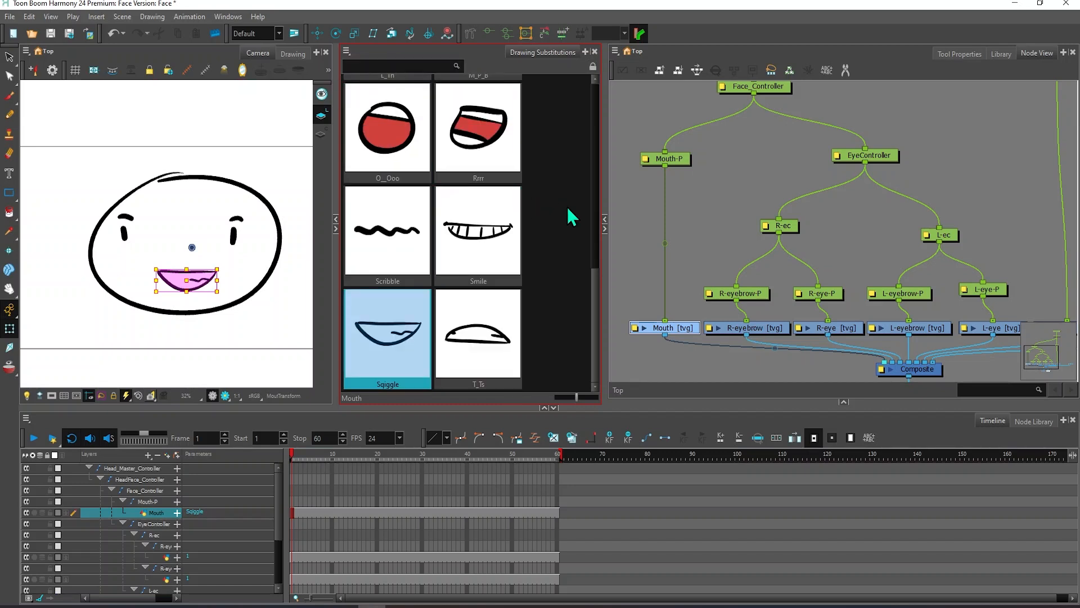
Swap the mouth through several named substitution drawings, ending on T_Ts
{"action": "left_click", "coordinate": [542, 225]}
{"action": "scroll", "coordinate": [526, 225], "scroll_direction": "up", "scroll_amount": 5}
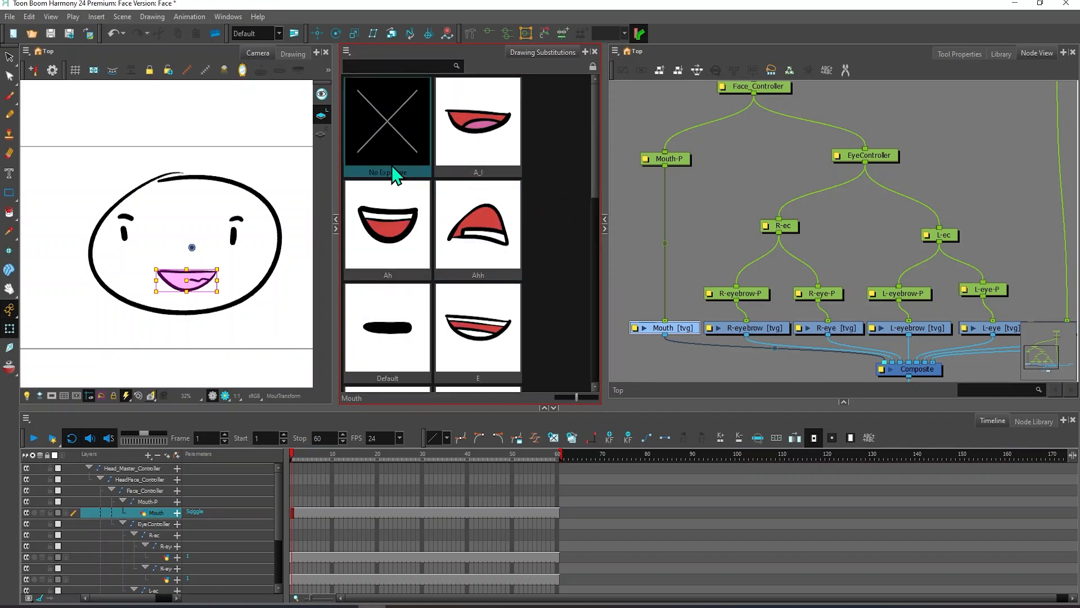
{"action": "left_click", "coordinate": [468, 225]}
{"action": "scroll", "coordinate": [478, 314], "scroll_direction": "down", "scroll_amount": 5}
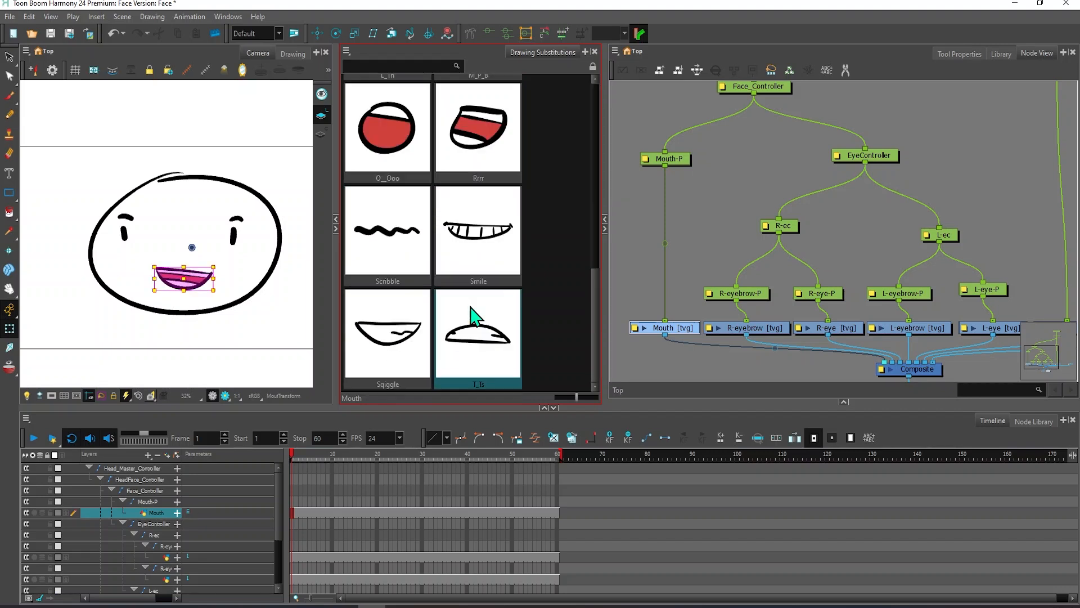
{"action": "left_click", "coordinate": [394, 279]}
{"action": "left_click", "coordinate": [476, 250]}
{"action": "left_click", "coordinate": [374, 326]}
{"action": "left_click", "coordinate": [444, 324]}
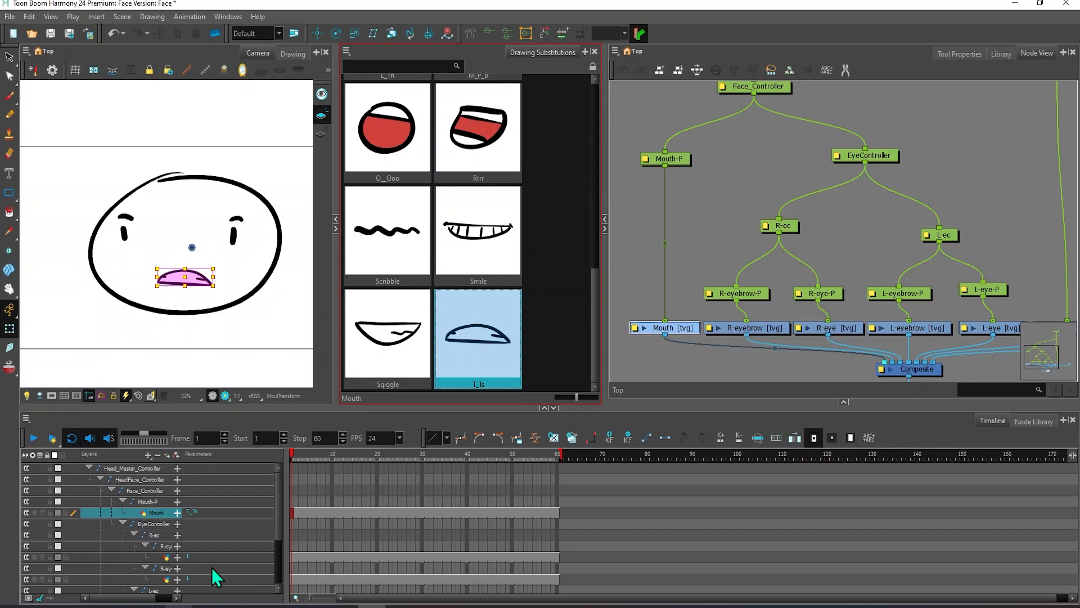
Animate Face_Controller from the head's lower left at frame 1 to its upper right at frame 10
{"action": "left_click", "coordinate": [754, 87]}
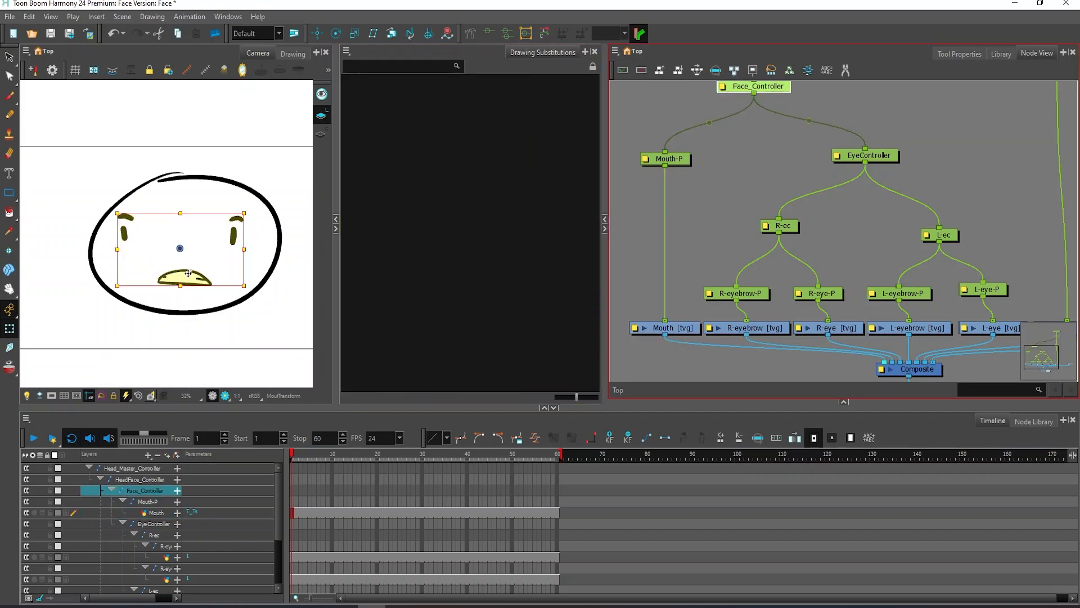
{"action": "left_click_drag", "start_coordinate": [189, 273], "coordinate": [172, 289]}
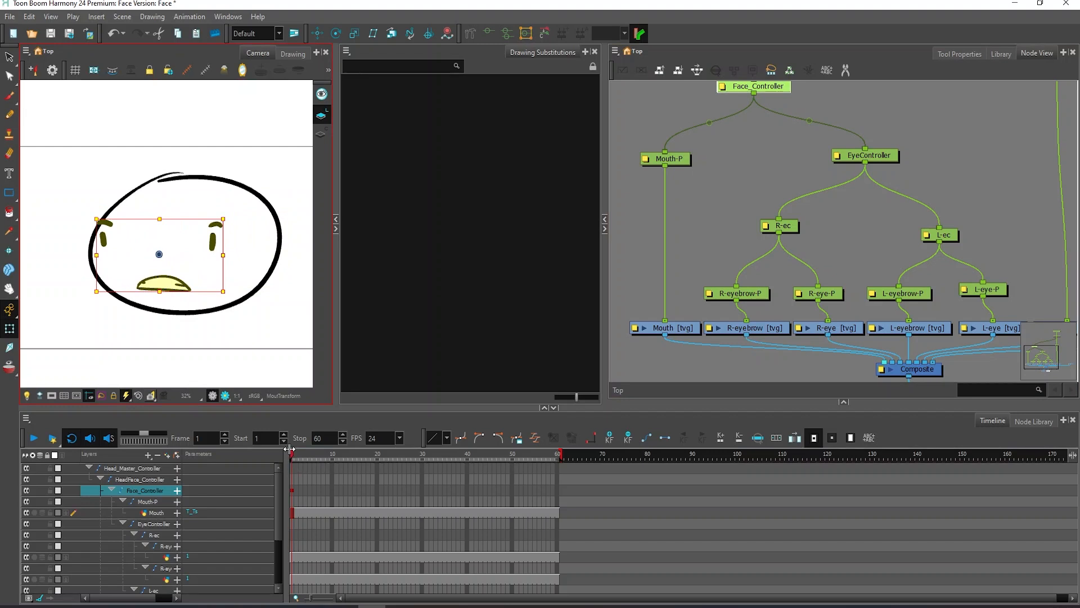
{"action": "left_click_drag", "start_coordinate": [294, 455], "coordinate": [333, 456]}
{"action": "left_click", "coordinate": [159, 287]}
{"action": "left_click_drag", "start_coordinate": [171, 280], "coordinate": [223, 268]}
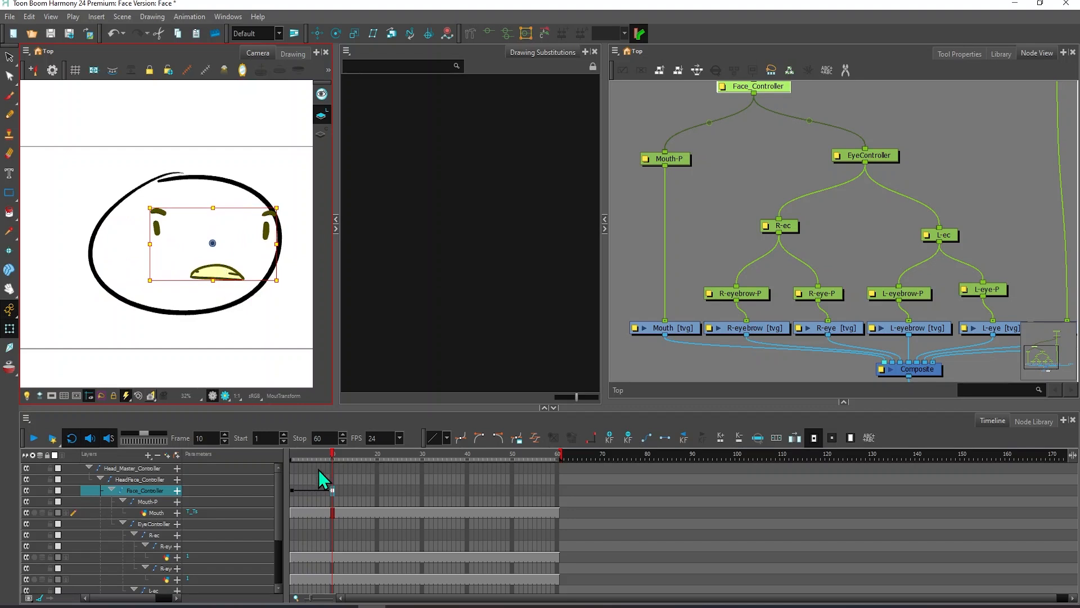
Lower the face with Face_Controller at frame 5 so the turn follows a downward arc, and scrub back to frame 3
{"action": "left_click_drag", "start_coordinate": [332, 457], "coordinate": [310, 447]}
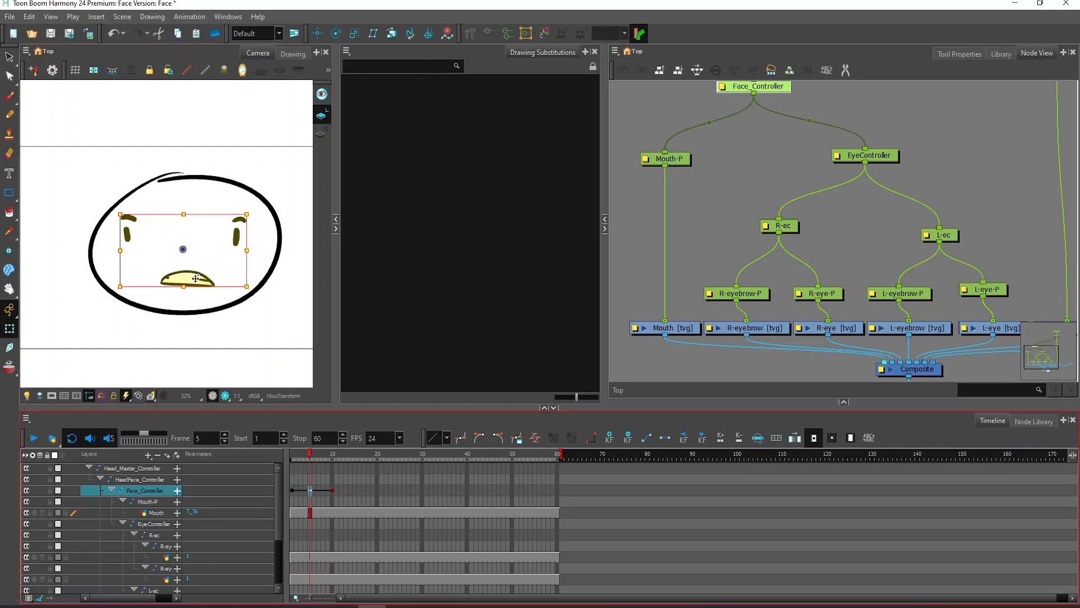
{"action": "left_click_drag", "start_coordinate": [196, 278], "coordinate": [190, 292]}
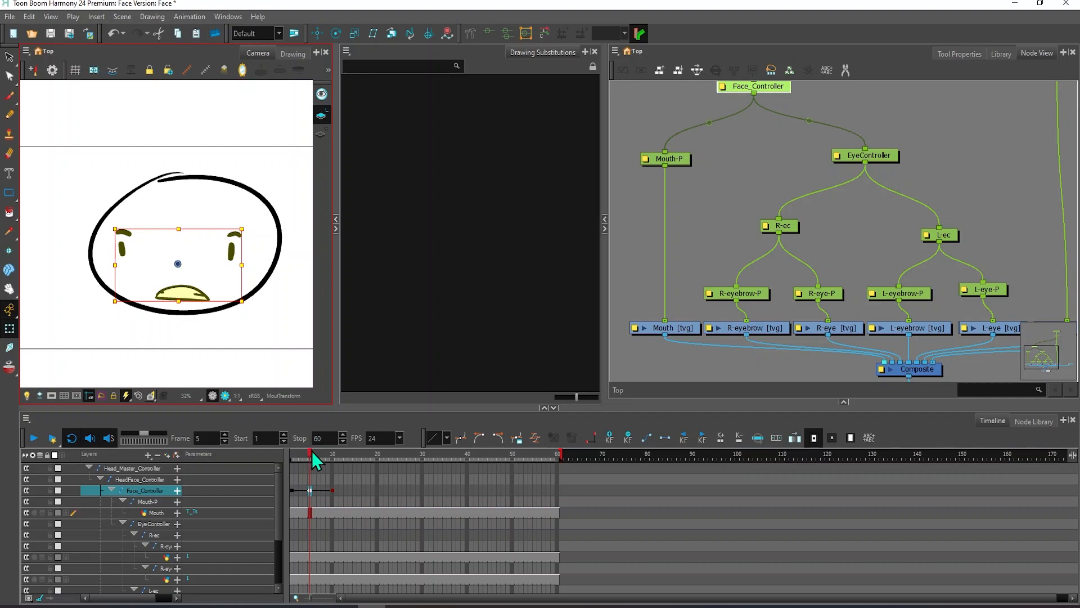
{"action": "mouse_move", "coordinate": [312, 450]}
{"action": "left_mouse_down"}
{"action": "mouse_move", "coordinate": [285, 451]}
{"action": "mouse_move", "coordinate": [332, 453]}
{"action": "mouse_move", "coordinate": [301, 453]}
{"action": "left_mouse_up"}
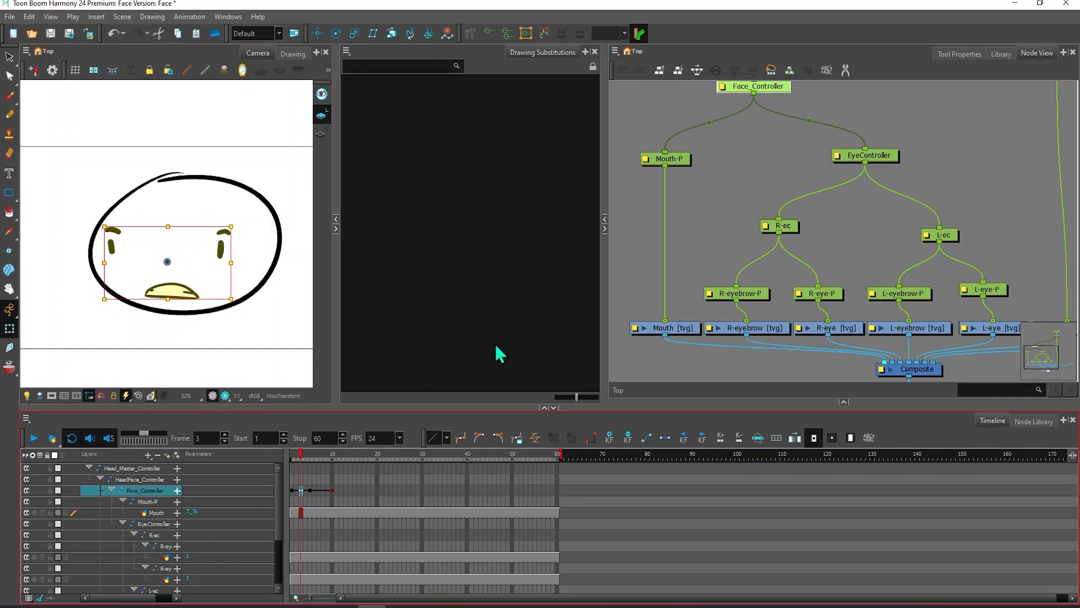
Swap the R-eye drawing to the closed-eye substitution 2 at frame 4
{"action": "left_click", "coordinate": [829, 326]}
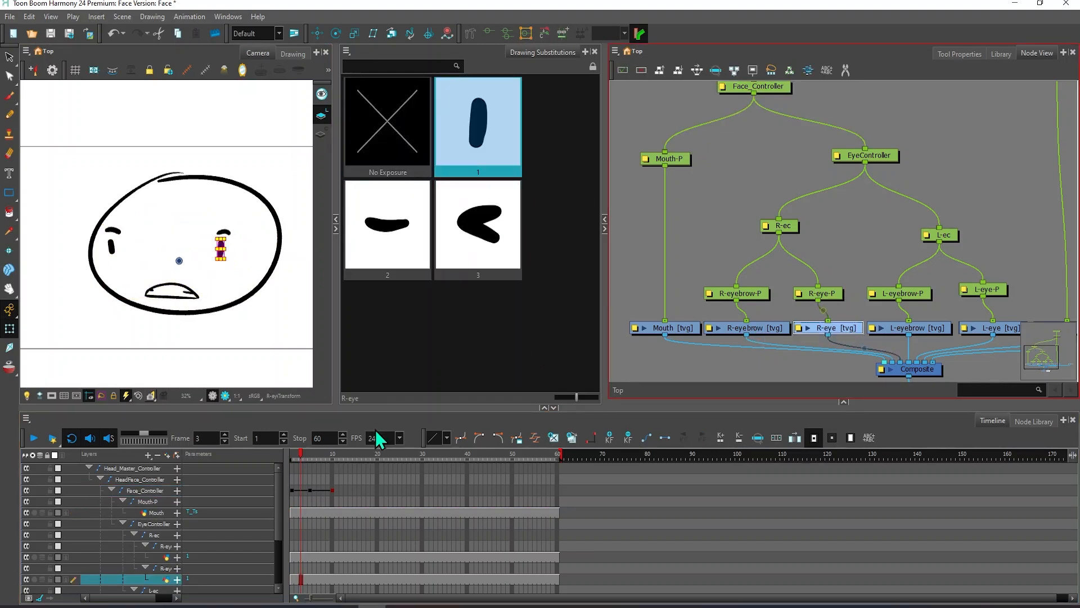
{"action": "left_click_drag", "start_coordinate": [302, 451], "coordinate": [305, 453]}
{"action": "left_click", "coordinate": [363, 272]}
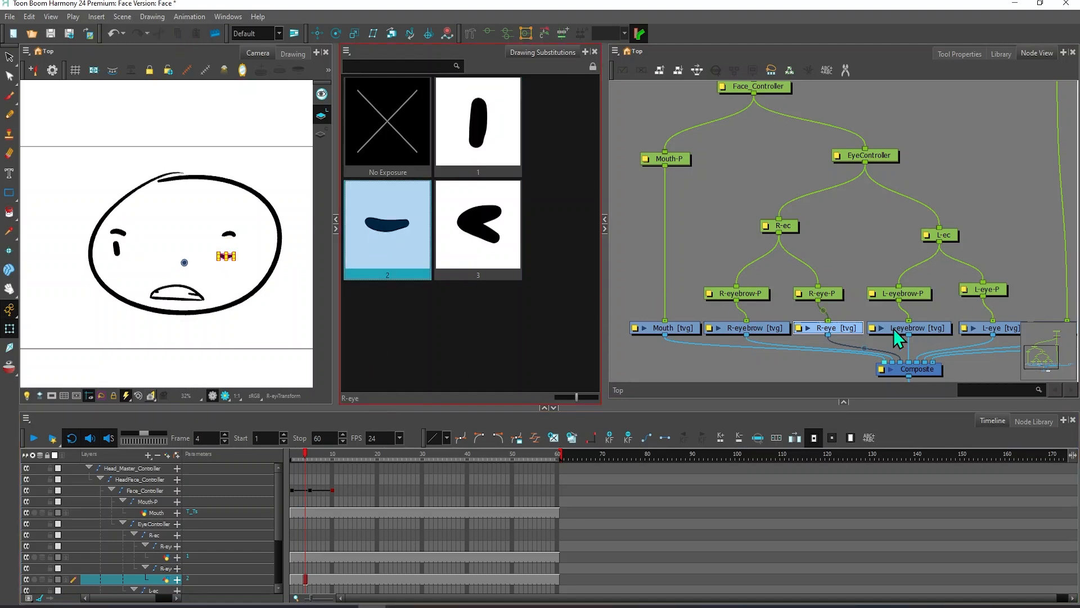
Swap the L-eye drawing to closed-eye substitution 2 at frame 4 and to the squinting substitution 3 at frame 7
{"action": "left_click", "coordinate": [990, 328]}
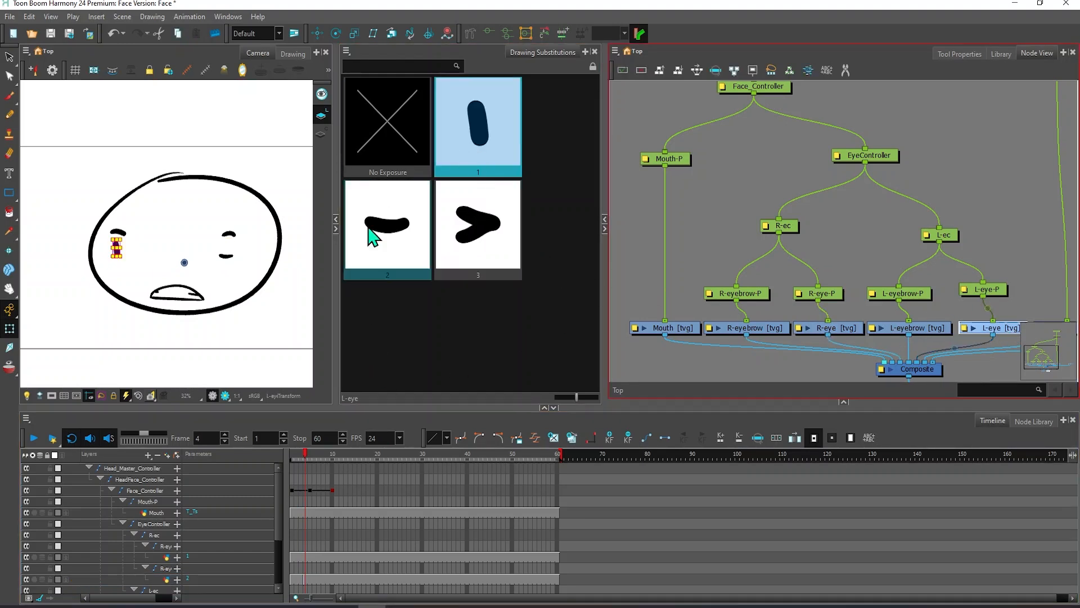
{"action": "left_click", "coordinate": [392, 239]}
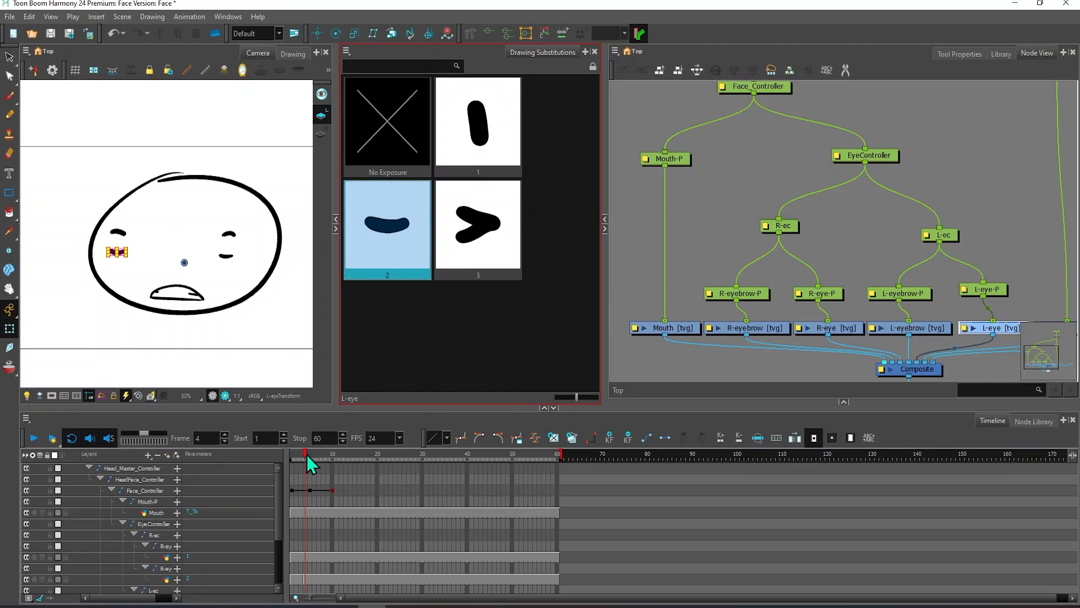
{"action": "left_click_drag", "start_coordinate": [306, 454], "coordinate": [317, 452]}
{"action": "left_click", "coordinate": [465, 110]}
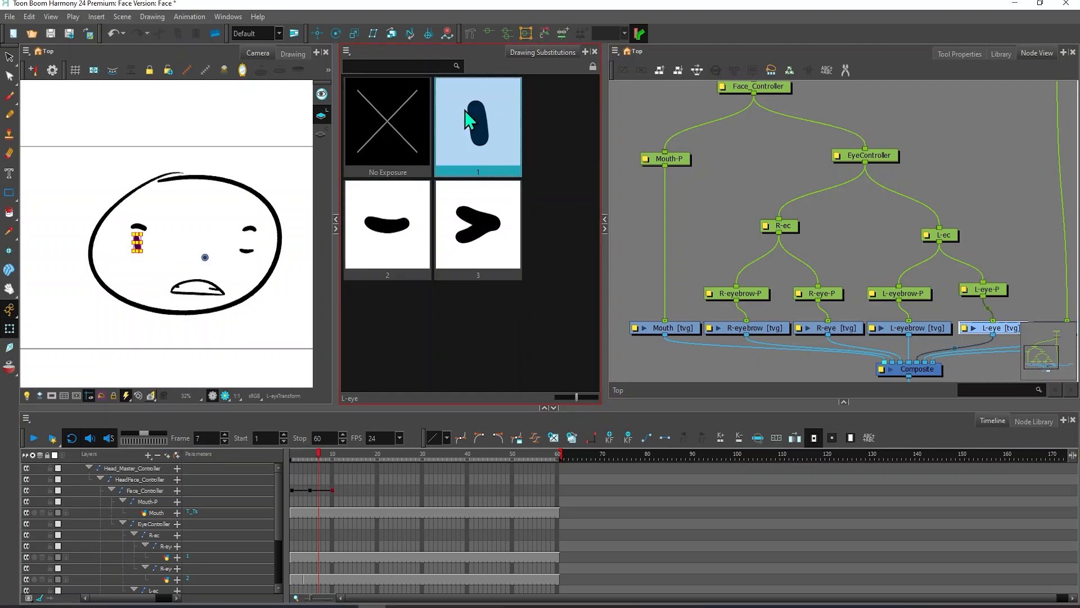
{"action": "left_click", "coordinate": [491, 241]}
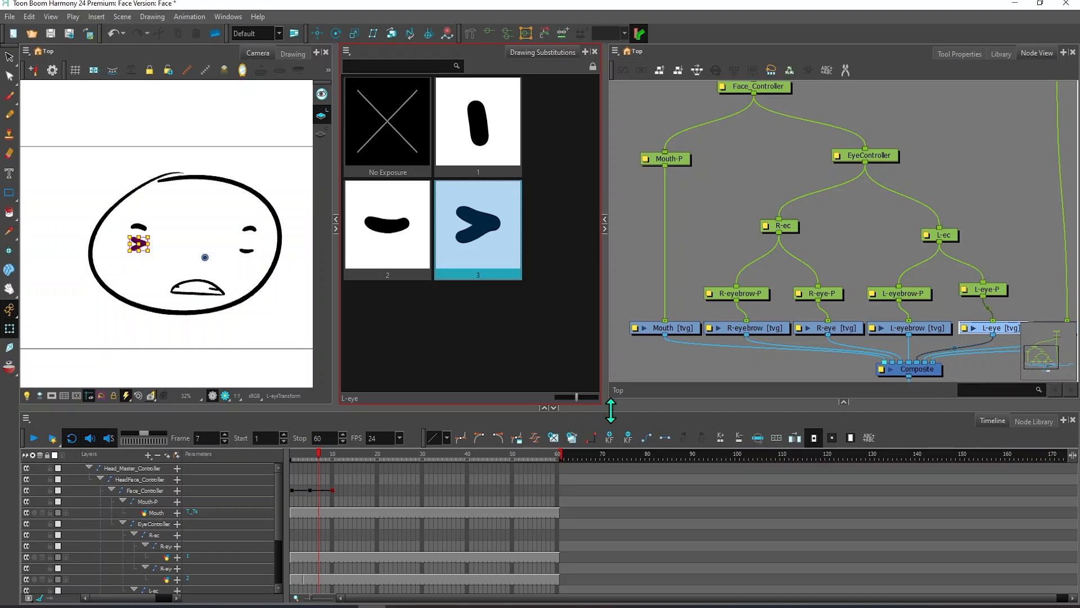
Swap the R-eye drawing to the squinting substitution 3 at frame 7
{"action": "left_click", "coordinate": [838, 332]}
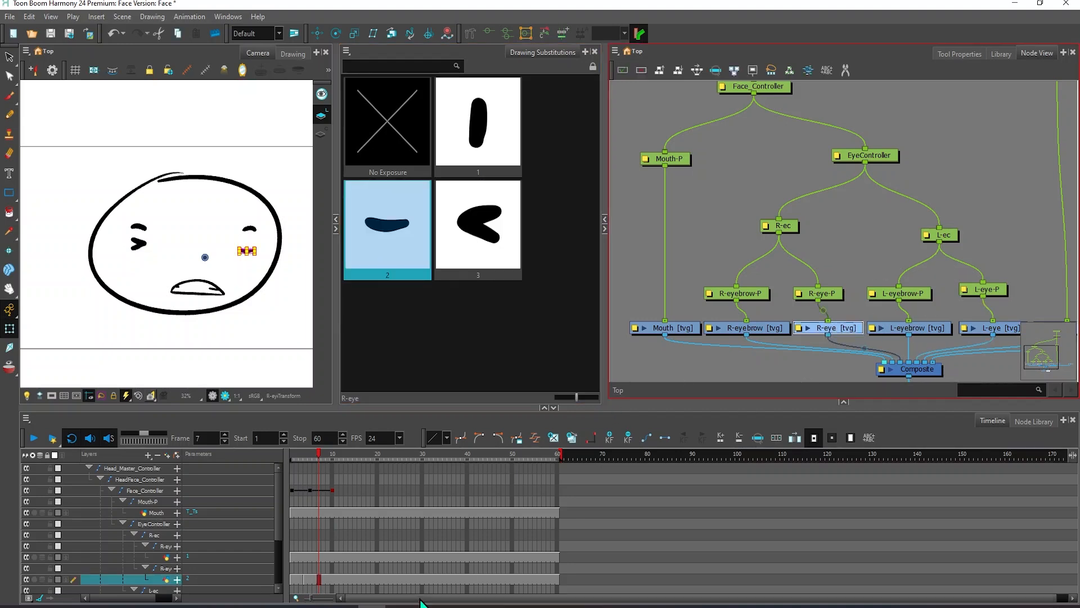
{"action": "scroll", "coordinate": [322, 559], "scroll_direction": "down", "scroll_amount": 2}
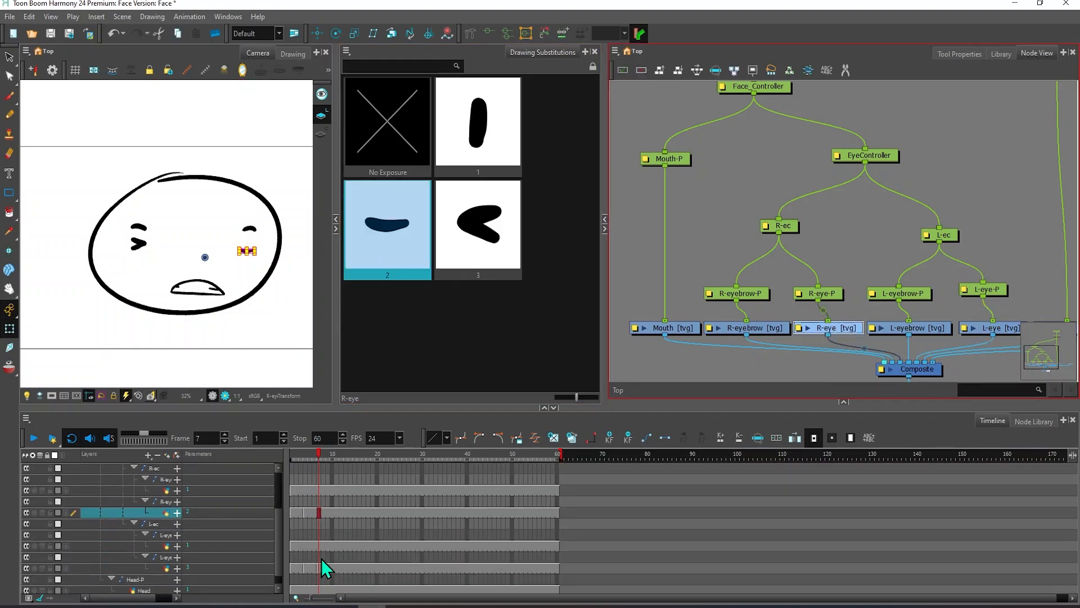
{"action": "scroll", "coordinate": [317, 519], "scroll_direction": "up", "scroll_amount": 1}
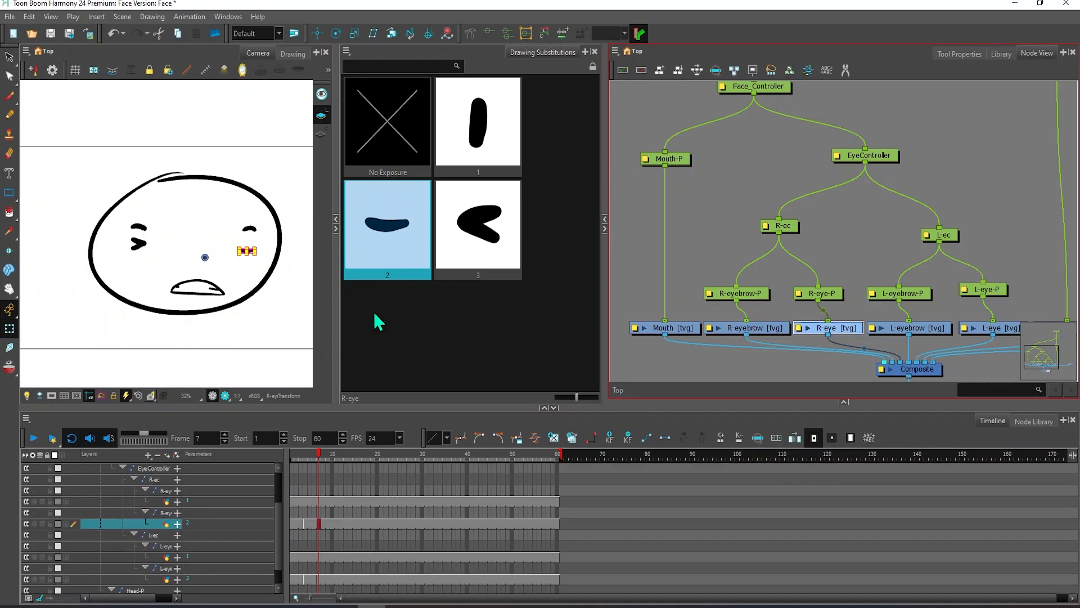
{"action": "left_click", "coordinate": [495, 230]}
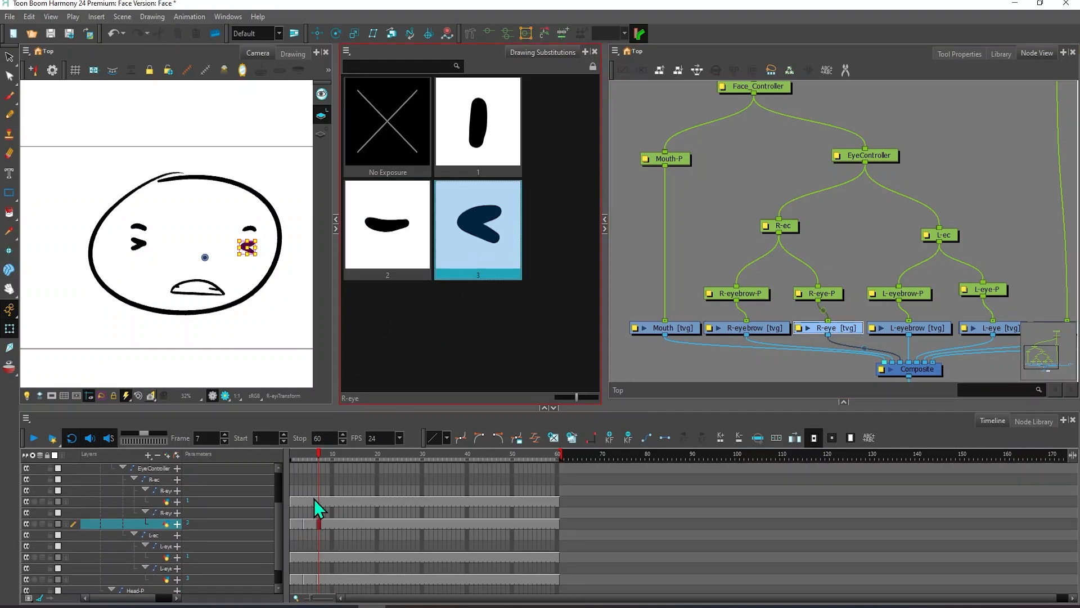
Swap the R-eyebrow and L-eyebrow drawings to the angled substitution 3 at frame 5
{"action": "scroll", "coordinate": [331, 535], "scroll_direction": "up", "scroll_amount": 4}
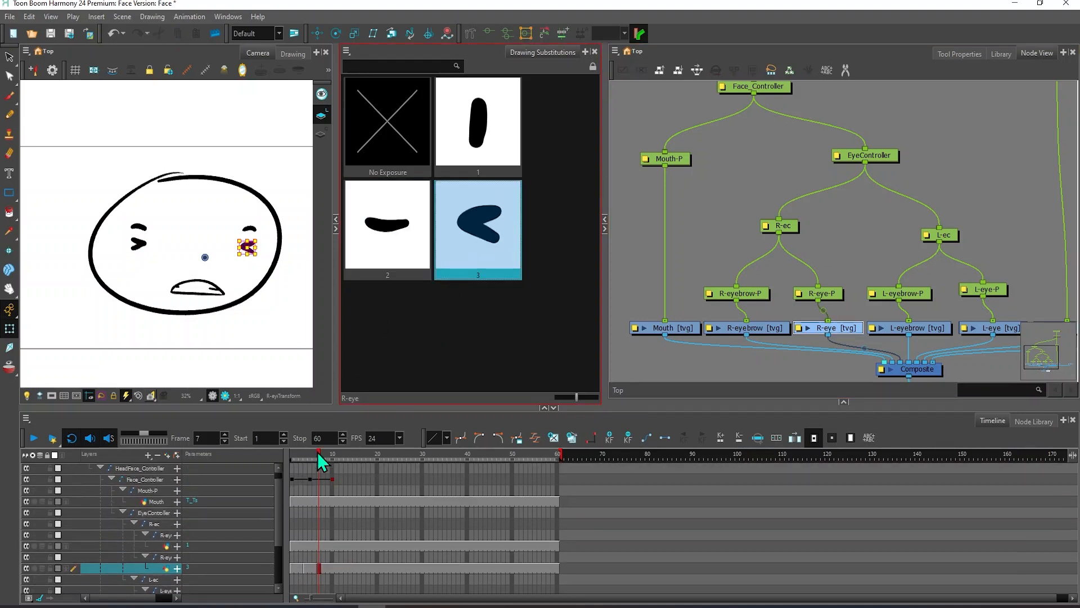
{"action": "mouse_move", "coordinate": [318, 452]}
{"action": "left_mouse_down"}
{"action": "mouse_move", "coordinate": [295, 451]}
{"action": "mouse_move", "coordinate": [338, 443]}
{"action": "mouse_move", "coordinate": [294, 451]}
{"action": "mouse_move", "coordinate": [309, 449]}
{"action": "left_mouse_up"}
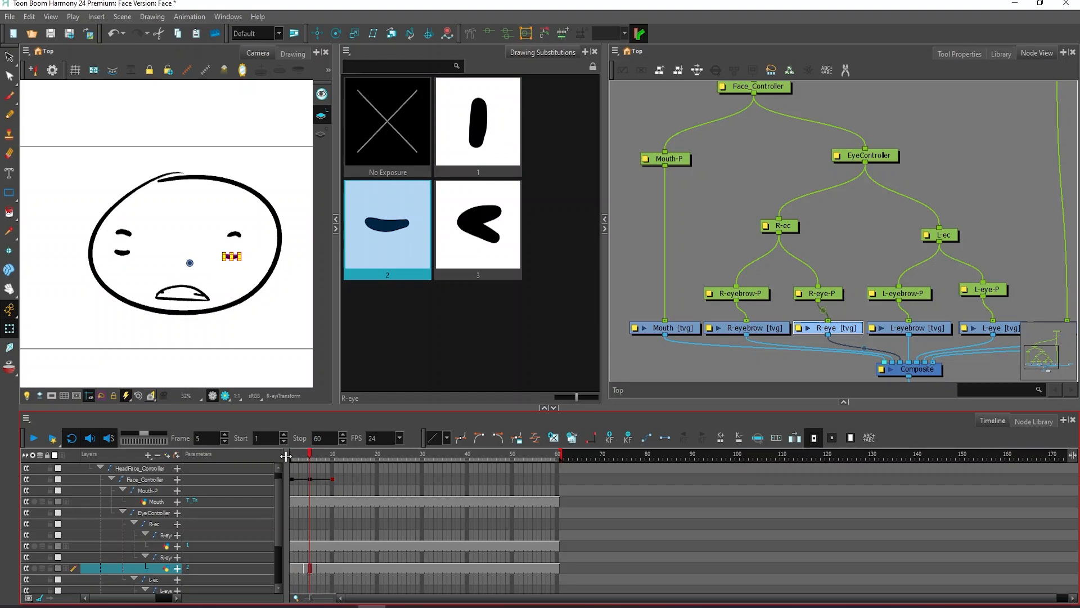
{"action": "left_click", "coordinate": [763, 327]}
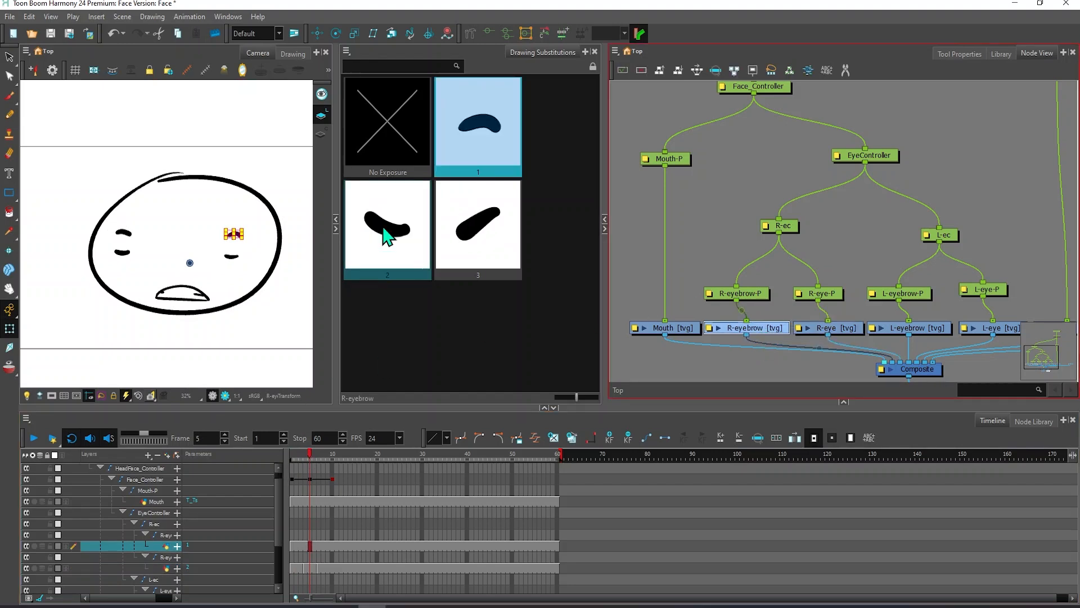
{"action": "left_click", "coordinate": [478, 225]}
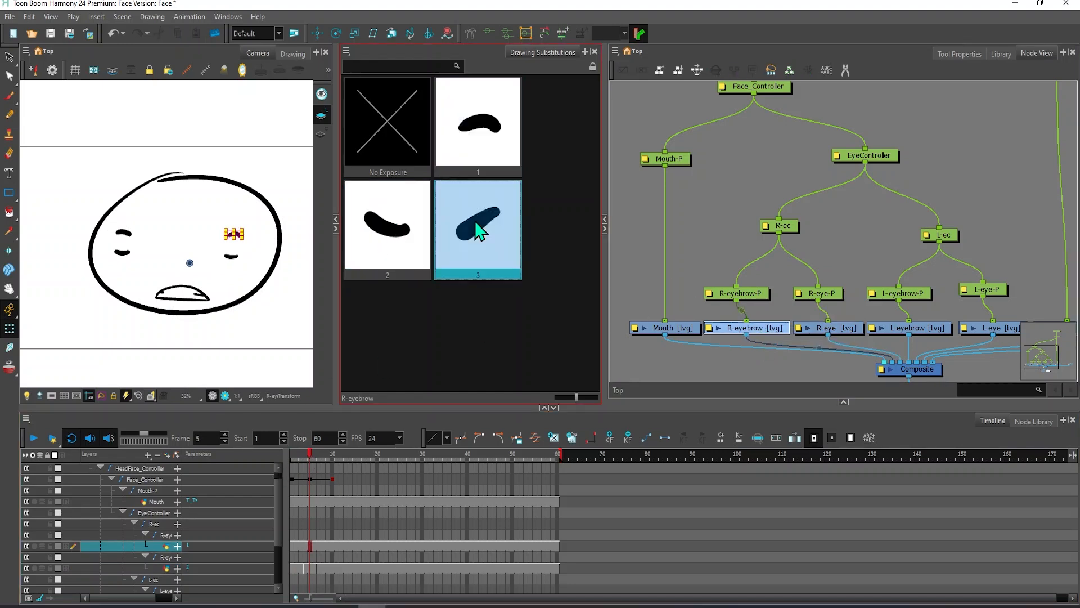
{"action": "left_click", "coordinate": [904, 325]}
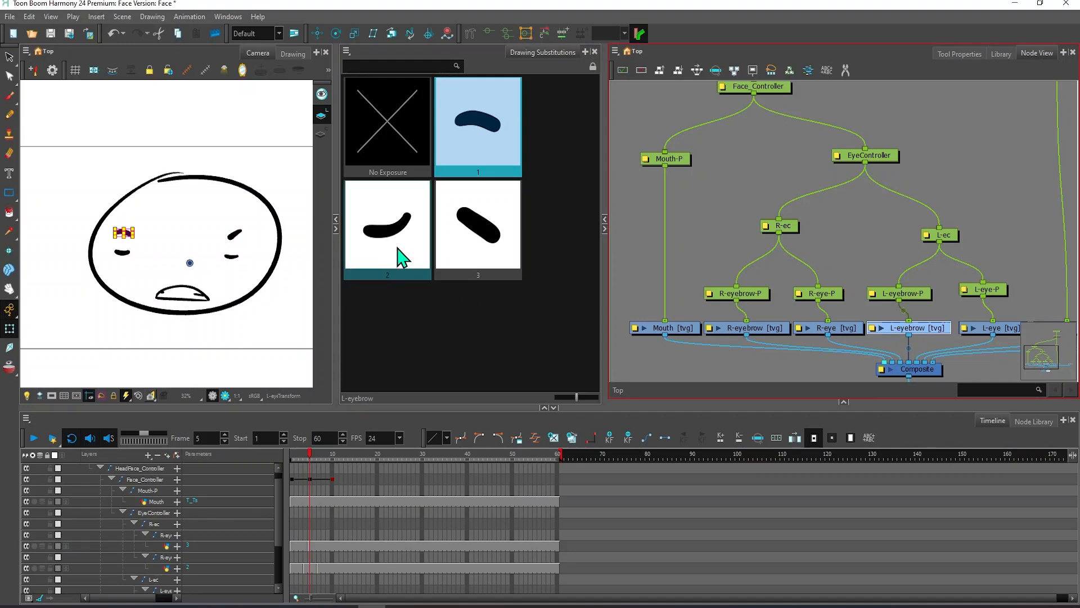
{"action": "left_click", "coordinate": [481, 228]}
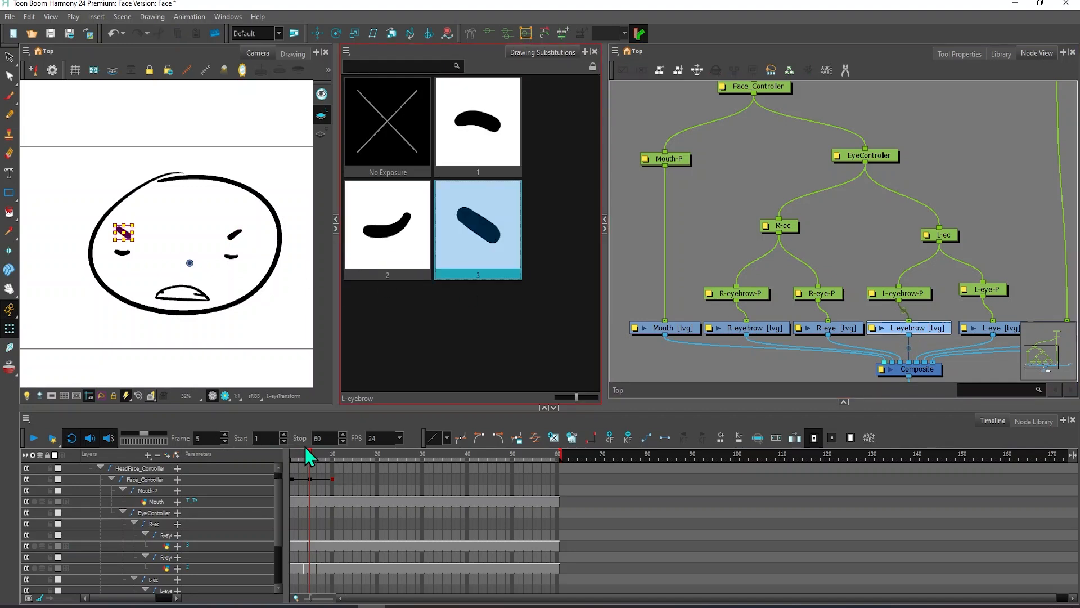
Lower L-eyebrow-P slightly toward the eye at frame 3
{"action": "left_click_drag", "start_coordinate": [310, 453], "coordinate": [301, 457]}
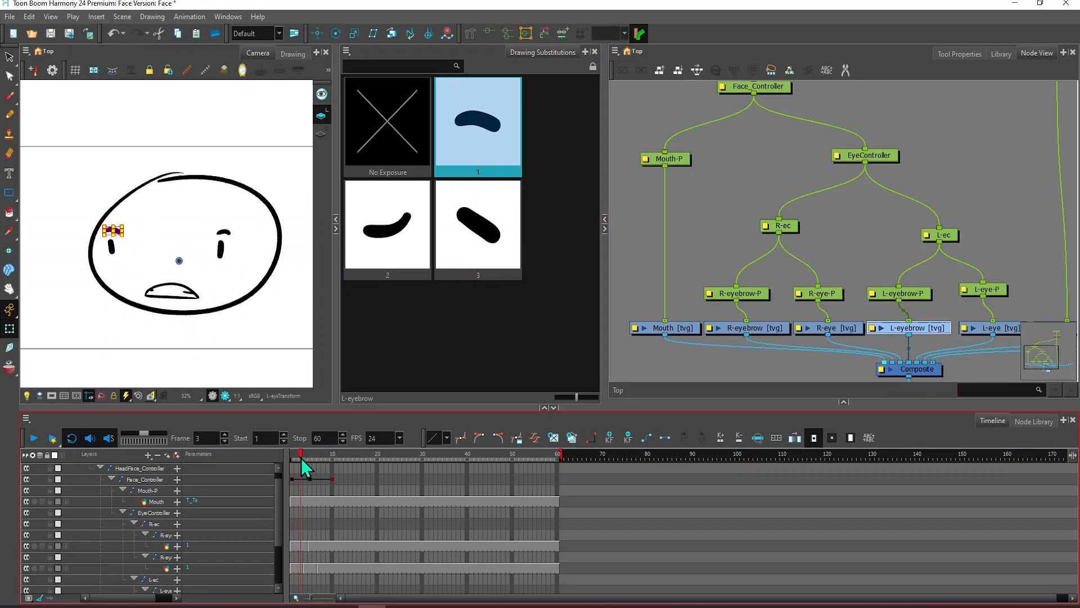
{"action": "left_click", "coordinate": [923, 296]}
{"action": "scroll", "coordinate": [134, 233], "scroll_direction": "up", "scroll_amount": 4}
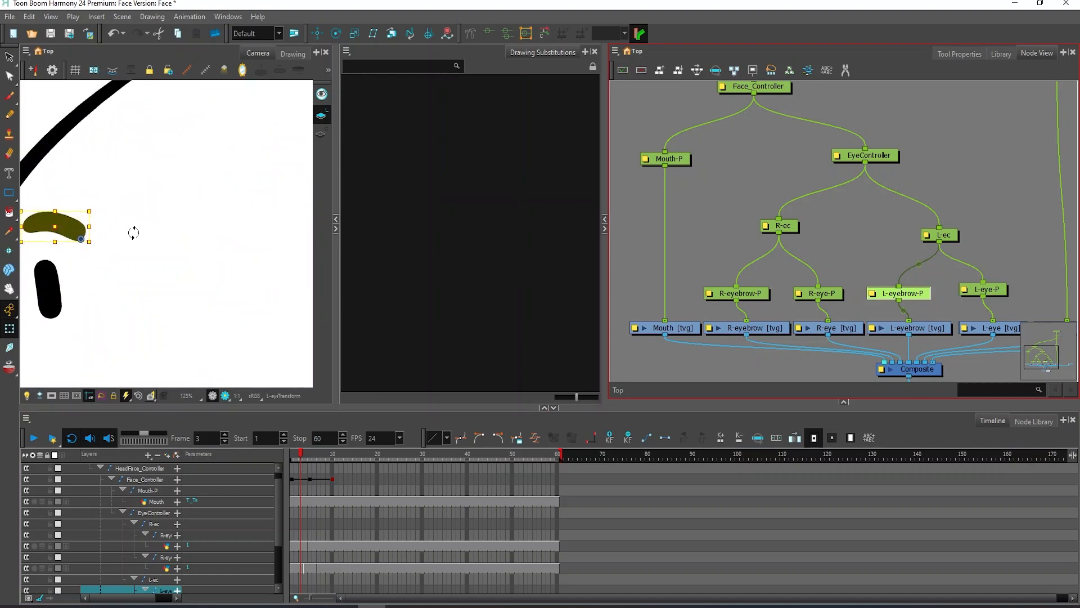
{"action": "scroll", "coordinate": [104, 232], "scroll_direction": "down", "scroll_amount": 2}
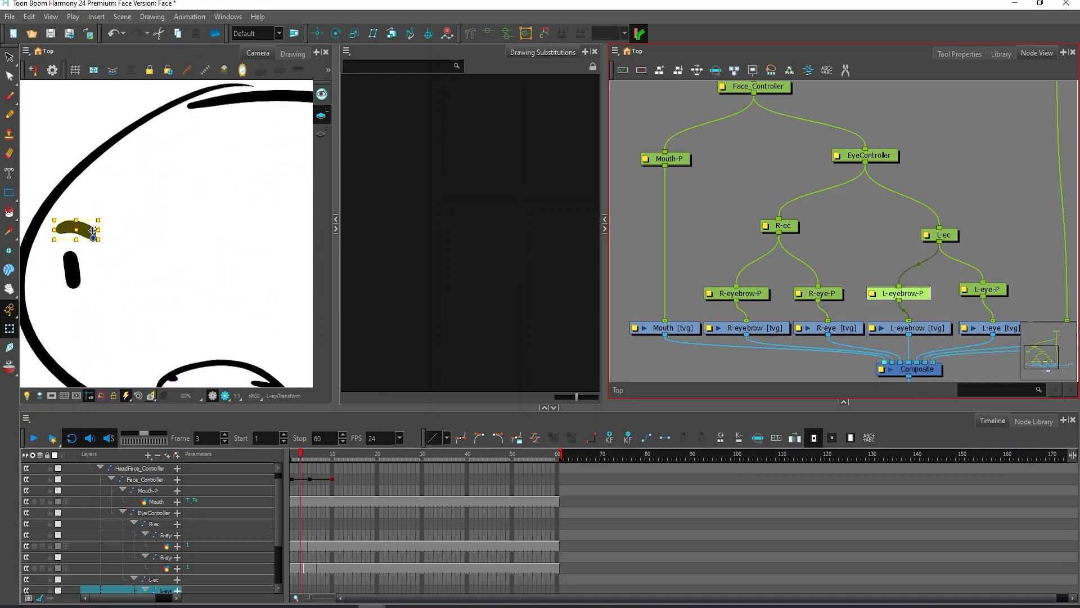
{"action": "left_click_drag", "start_coordinate": [91, 230], "coordinate": [90, 234]}
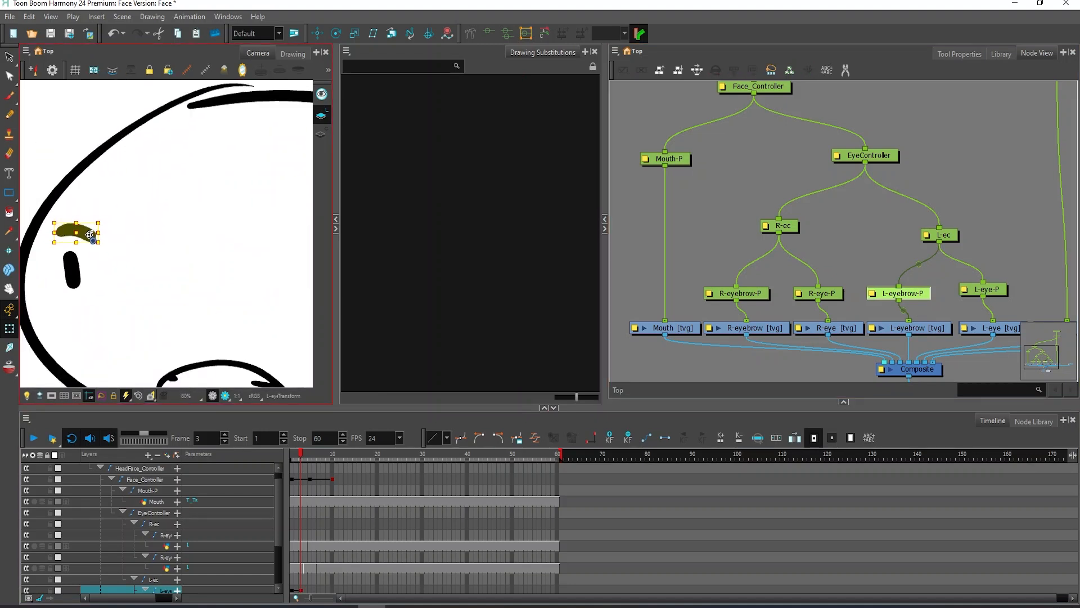
Raise L-eyebrow-P well above the closed eye at frame 4 and paste its lowered pose as a keyframe at frame 6
{"action": "left_click", "coordinate": [306, 454]}
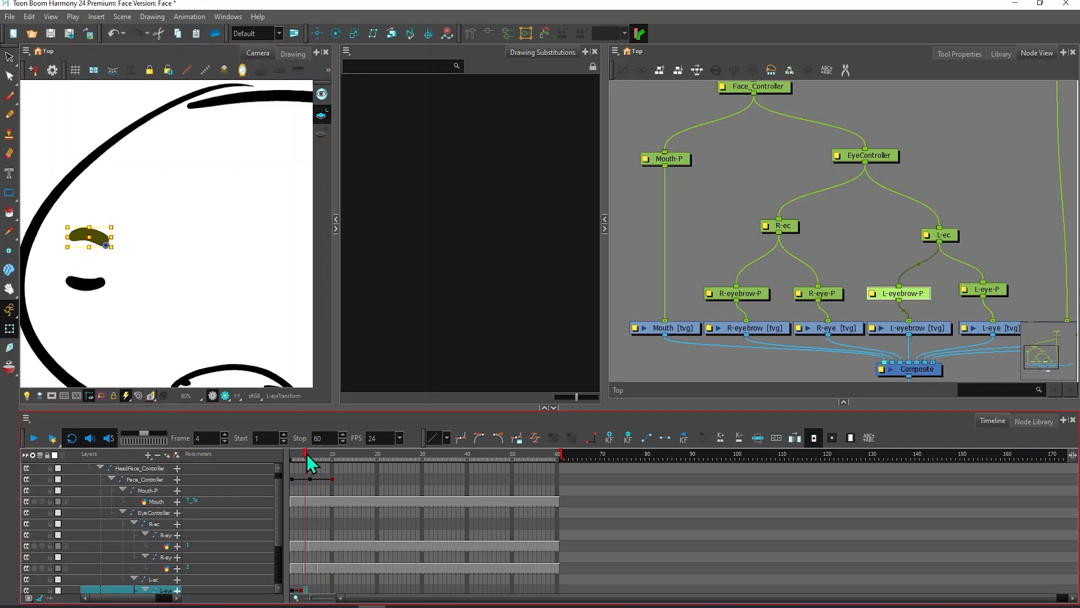
{"action": "left_click_drag", "start_coordinate": [101, 243], "coordinate": [103, 213]}
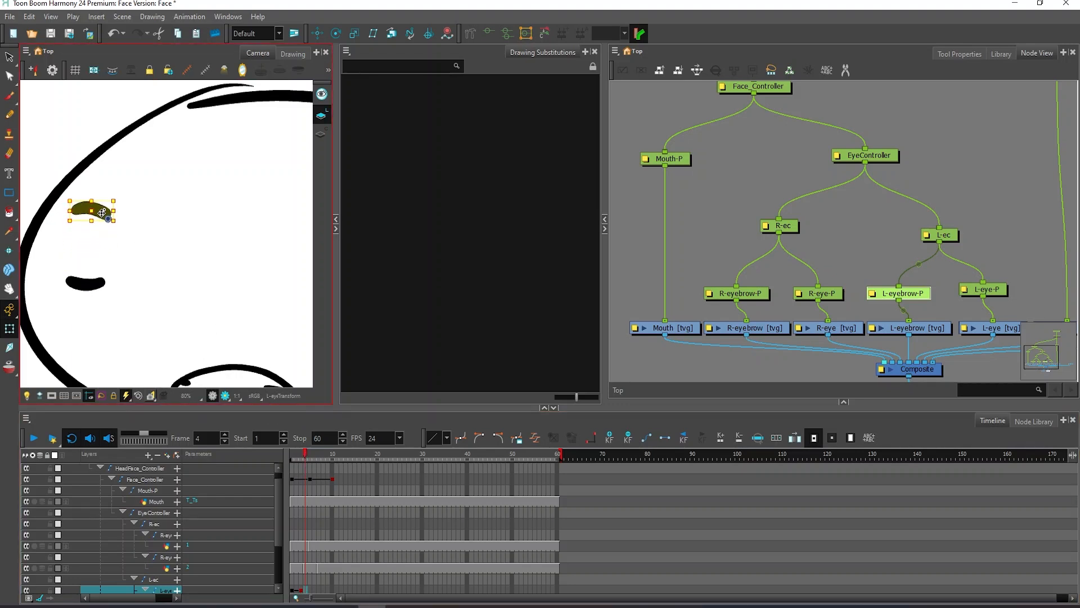
{"action": "left_click_drag", "start_coordinate": [306, 453], "coordinate": [315, 452]}
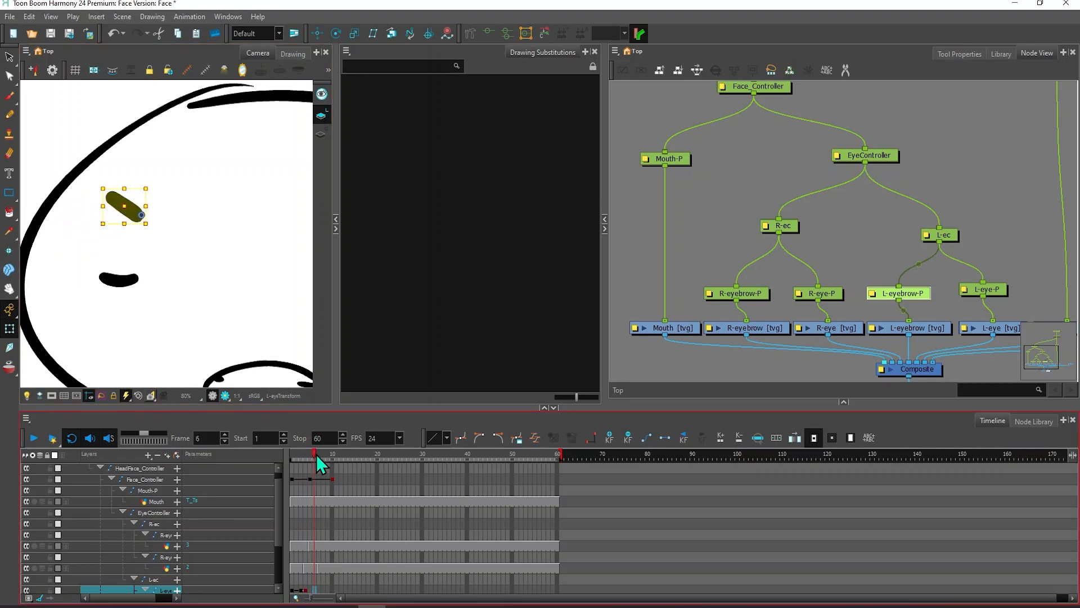
{"action": "key", "text": "ctrl+v"}
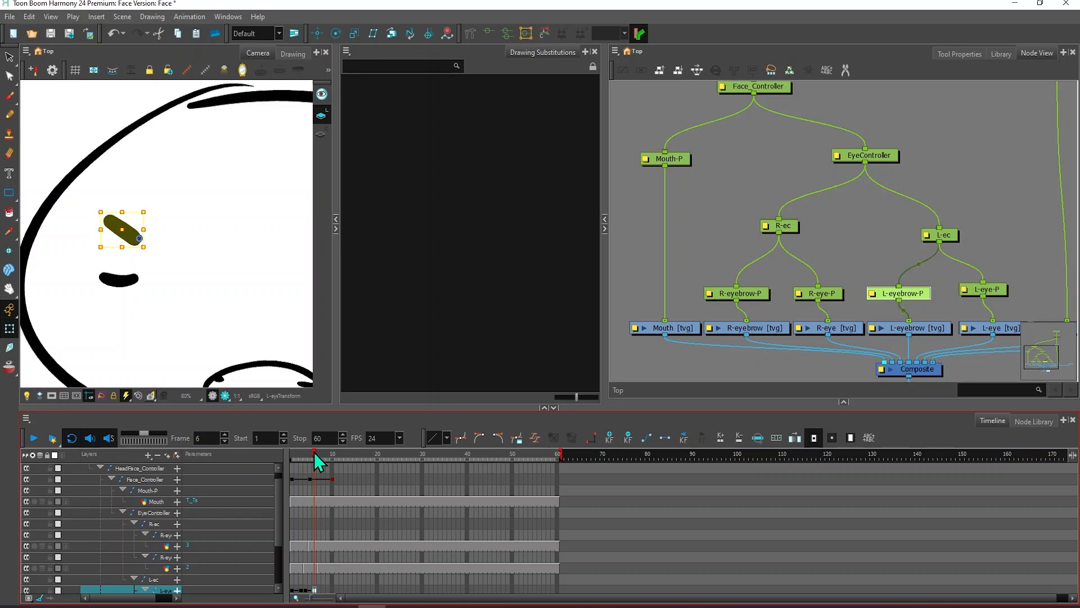
{"action": "mouse_move", "coordinate": [313, 452]}
{"action": "left_mouse_down"}
{"action": "mouse_move", "coordinate": [292, 451]}
{"action": "mouse_move", "coordinate": [304, 451]}
{"action": "left_mouse_up"}
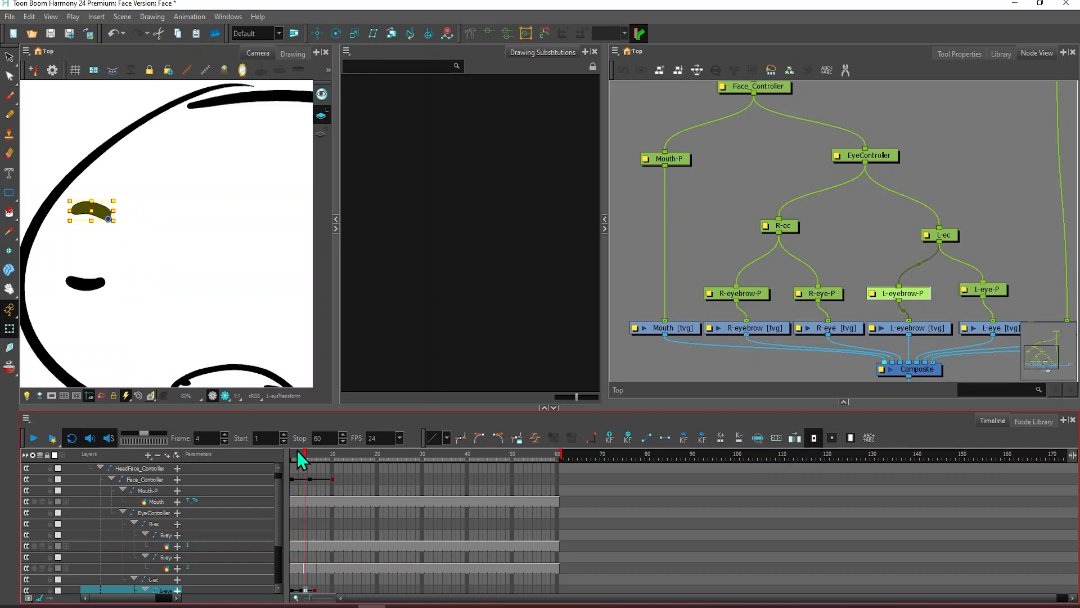
{"action": "scroll", "coordinate": [294, 467], "scroll_direction": "down", "scroll_amount": 3}
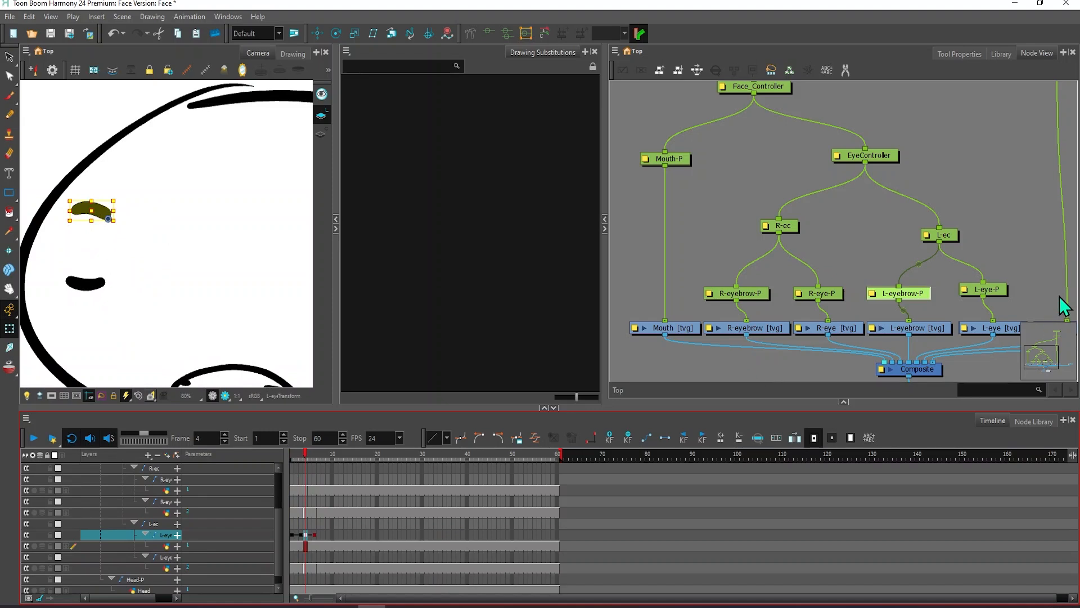
Lower R-eyebrow-P slightly toward the eye at frame 1
{"action": "left_click", "coordinate": [754, 298]}
{"action": "scroll", "coordinate": [214, 256], "scroll_direction": "down", "scroll_amount": 4}
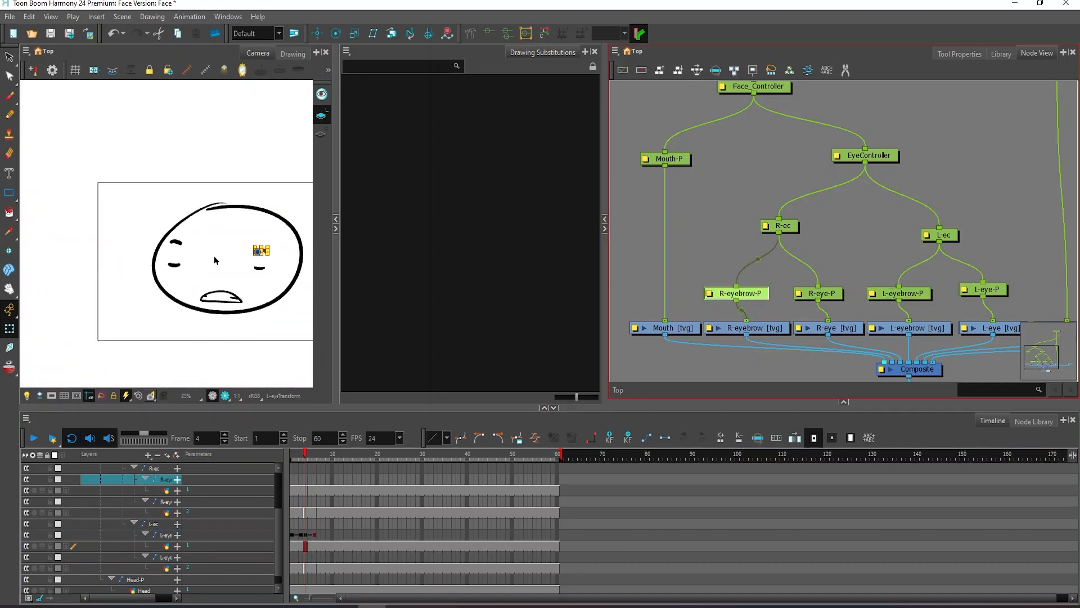
{"action": "scroll", "coordinate": [194, 263], "scroll_direction": "up", "scroll_amount": 1}
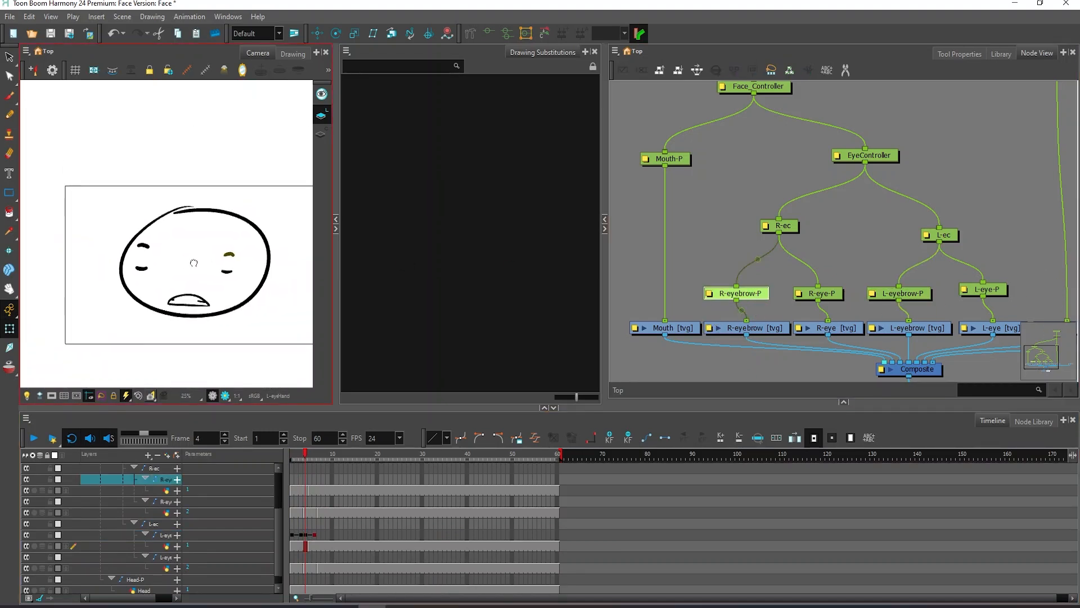
{"action": "left_click_drag", "start_coordinate": [194, 263], "coordinate": [191, 263]}
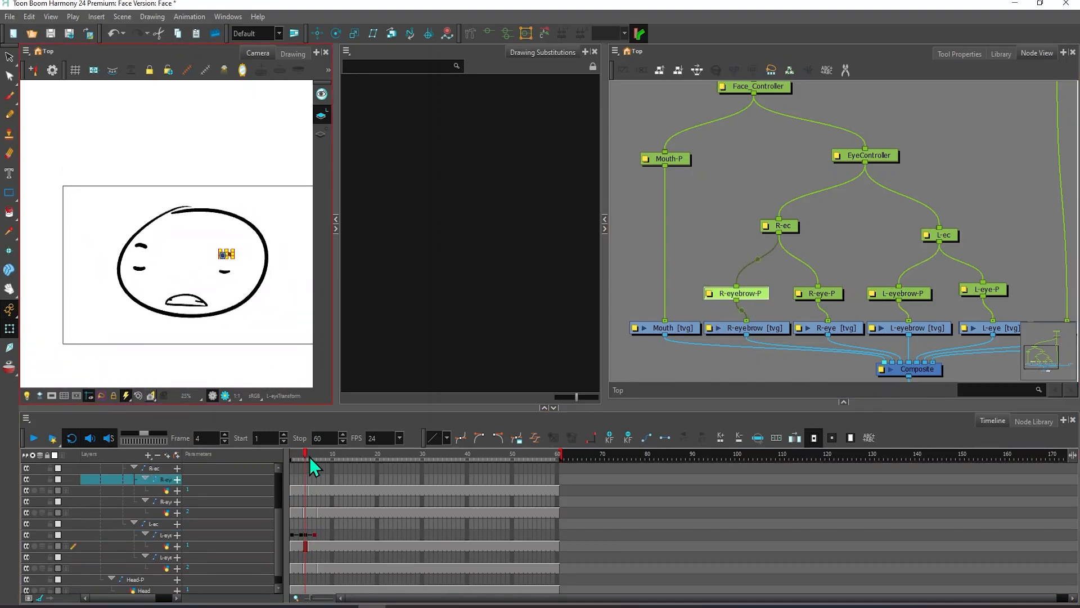
{"action": "left_click_drag", "start_coordinate": [305, 455], "coordinate": [293, 449]}
{"action": "scroll", "coordinate": [260, 308], "scroll_direction": "up", "scroll_amount": 3}
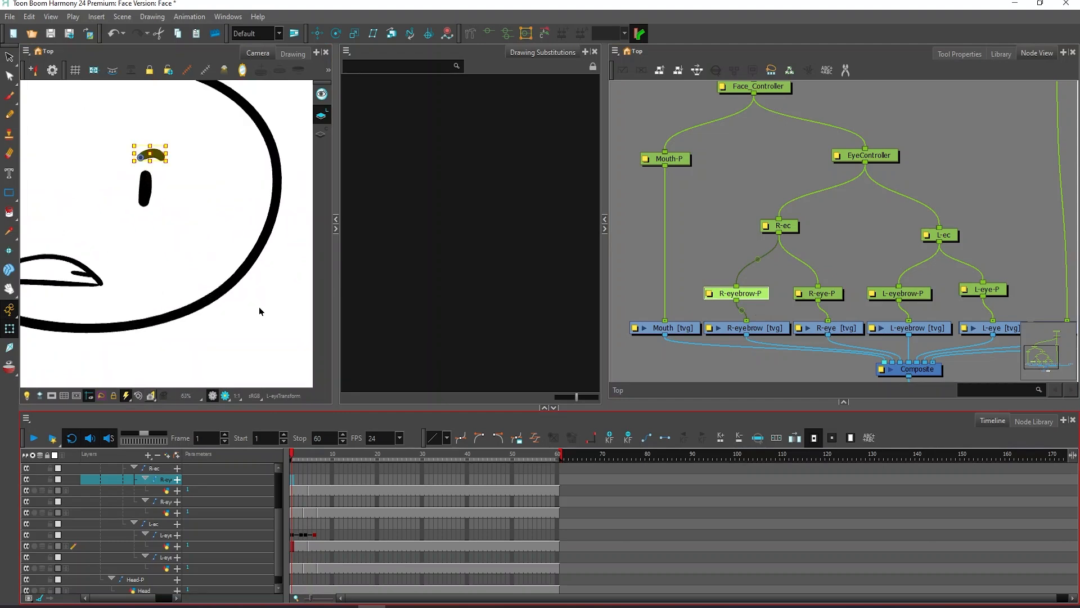
{"action": "scroll", "coordinate": [260, 312], "scroll_direction": "up", "scroll_amount": 1}
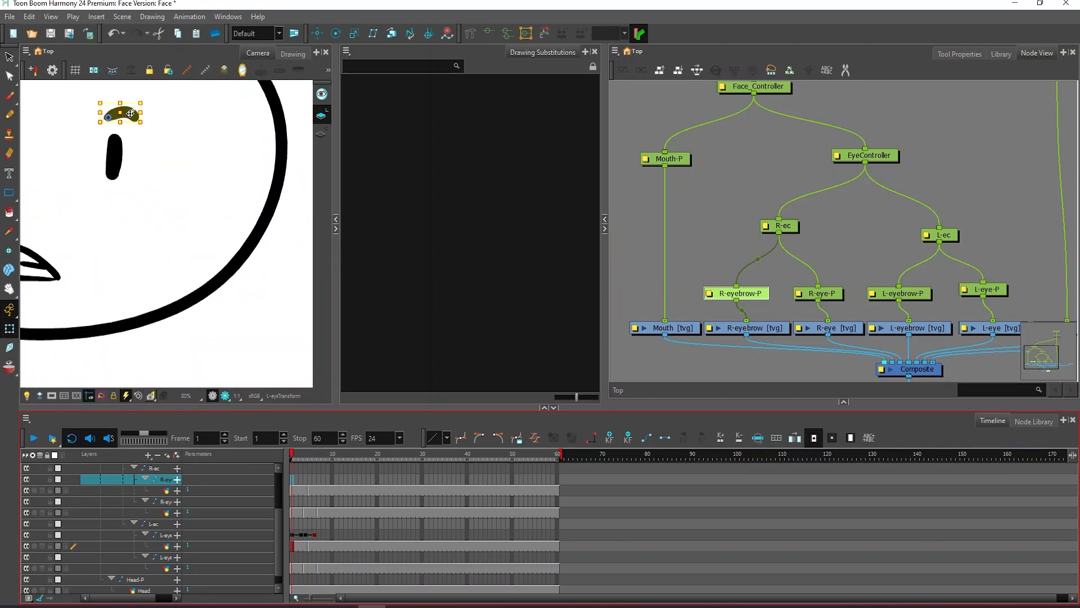
{"action": "left_click_drag", "start_coordinate": [131, 113], "coordinate": [131, 118]}
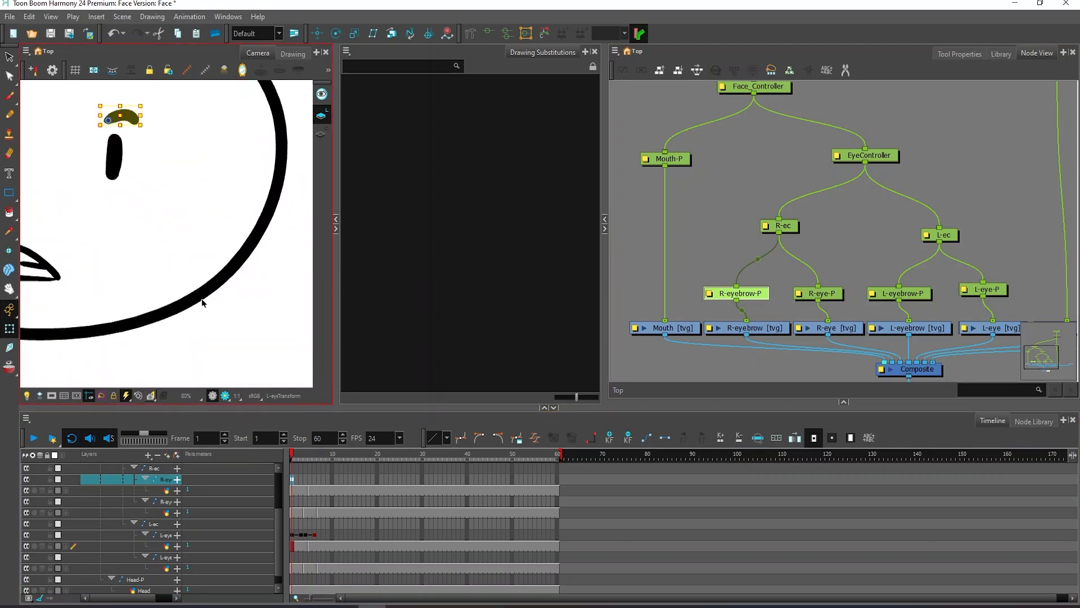
Raise R-eyebrow-P well above the eye at frame 3 and key it back in its lowered pose at frame 7
{"action": "scroll", "coordinate": [202, 302], "scroll_direction": "down", "scroll_amount": 4}
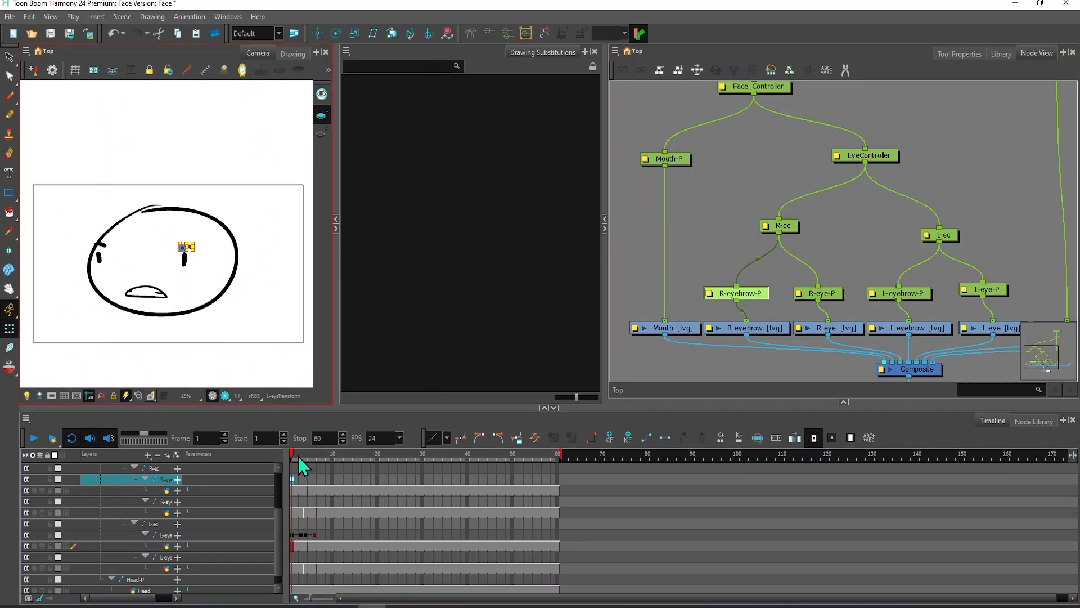
{"action": "left_click_drag", "start_coordinate": [298, 457], "coordinate": [301, 457]}
{"action": "scroll", "coordinate": [205, 265], "scroll_direction": "up", "scroll_amount": 4}
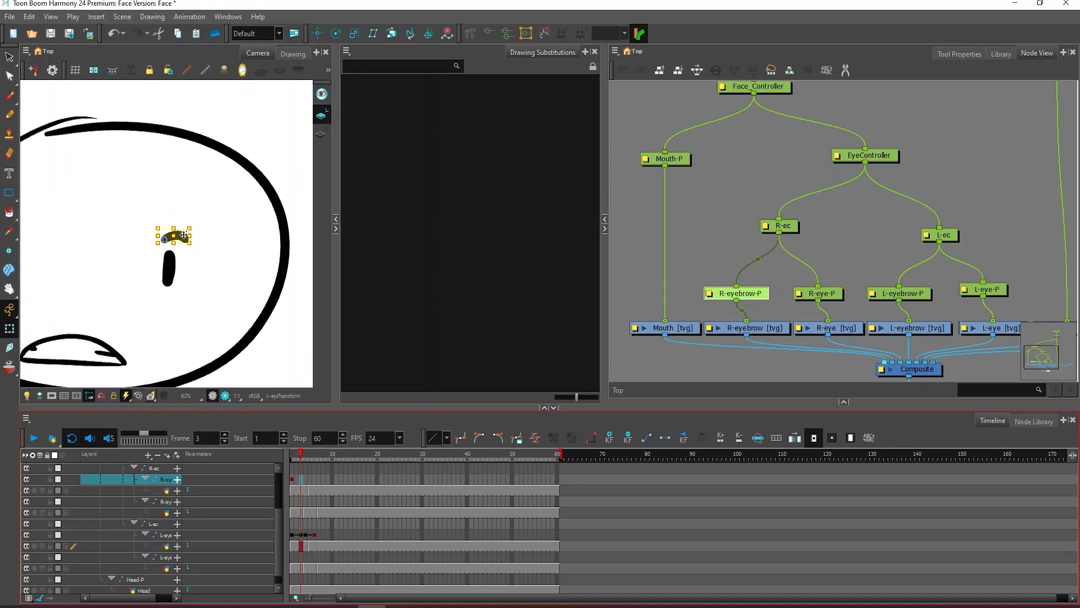
{"action": "left_click_drag", "start_coordinate": [183, 235], "coordinate": [182, 208]}
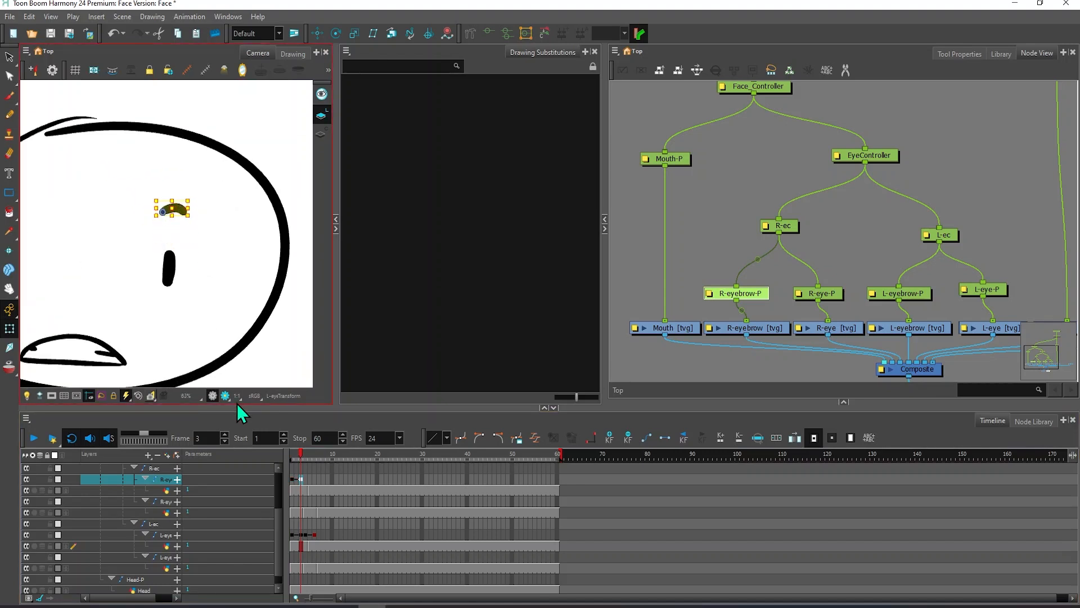
{"action": "left_click", "coordinate": [300, 450]}
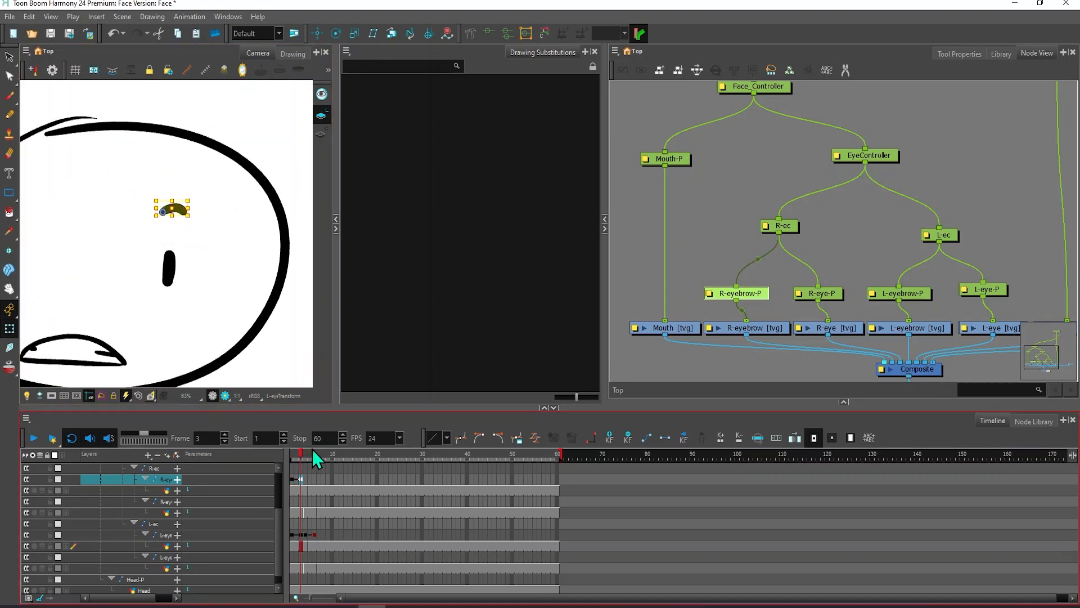
{"action": "left_click_drag", "start_coordinate": [302, 453], "coordinate": [319, 456]}
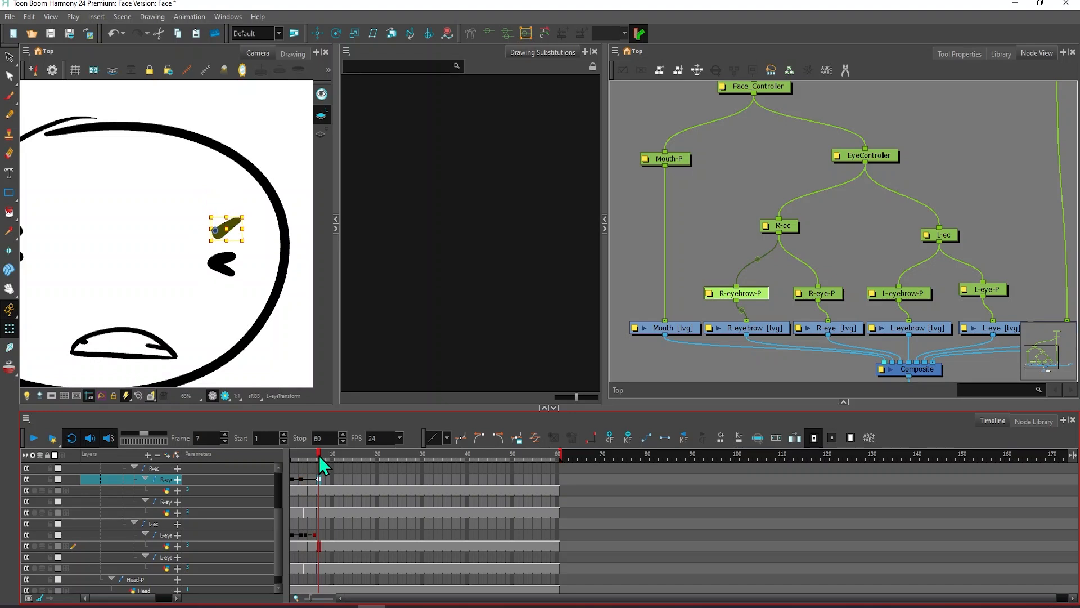
Swap the Mouth drawing at frame 1 for the Default mouth
{"action": "scroll", "coordinate": [145, 274], "scroll_direction": "down", "scroll_amount": 2}
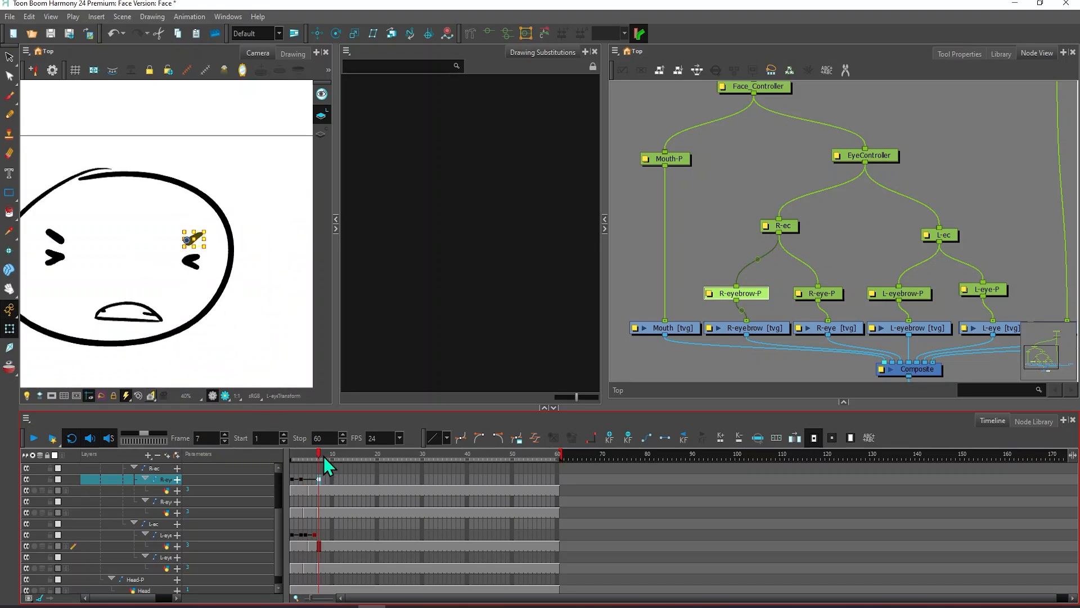
{"action": "mouse_move", "coordinate": [316, 454]}
{"action": "left_mouse_down"}
{"action": "mouse_move", "coordinate": [294, 455]}
{"action": "mouse_move", "coordinate": [333, 448]}
{"action": "mouse_move", "coordinate": [290, 452]}
{"action": "left_mouse_up"}
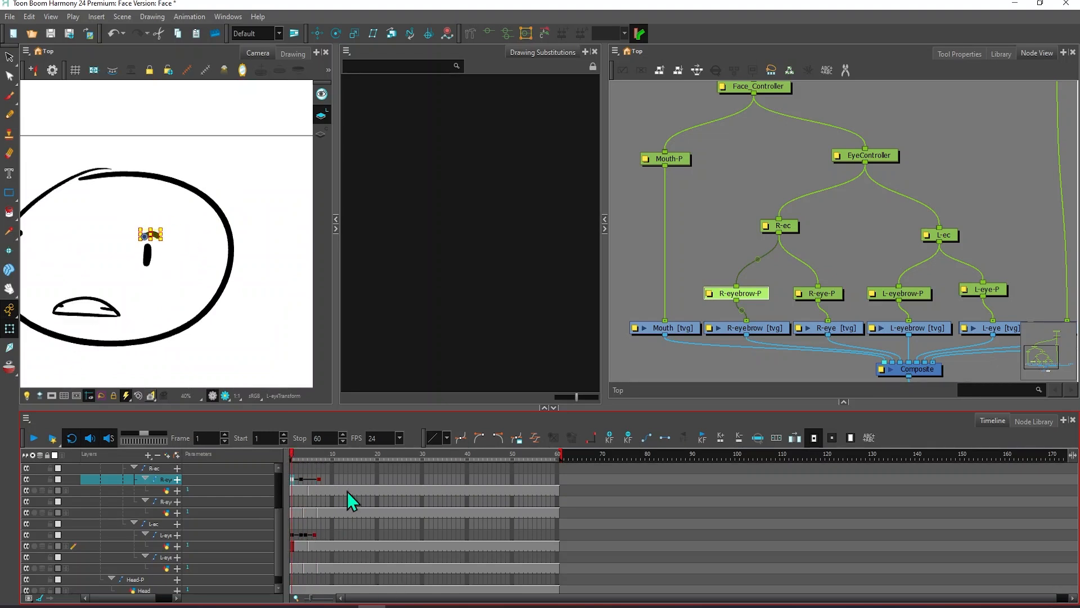
{"action": "left_click", "coordinate": [677, 332]}
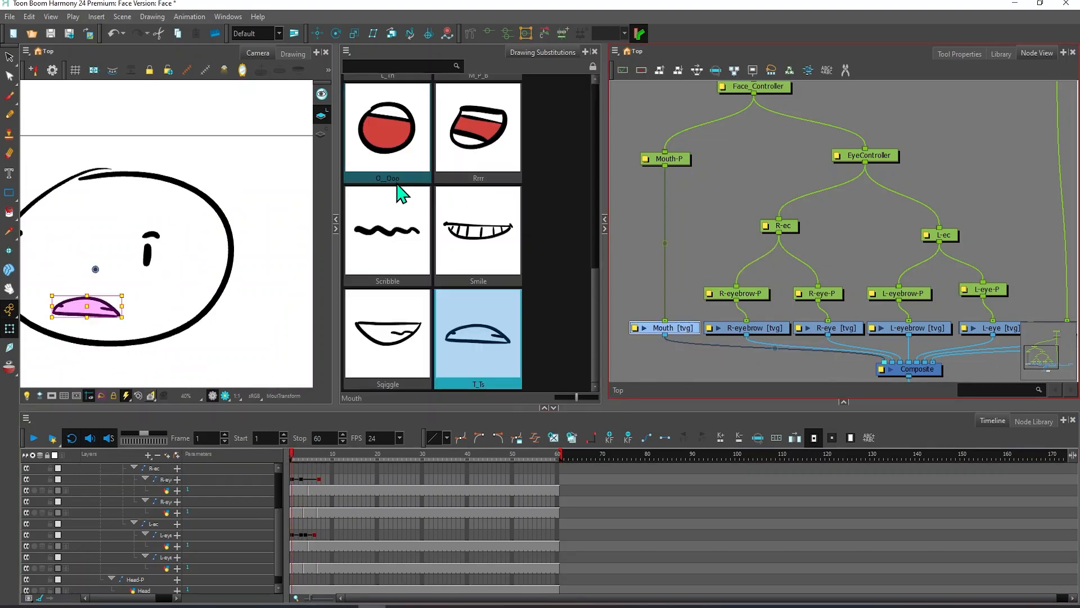
{"action": "scroll", "coordinate": [398, 204], "scroll_direction": "down", "scroll_amount": 3}
{"action": "scroll", "coordinate": [401, 202], "scroll_direction": "up", "scroll_amount": 3}
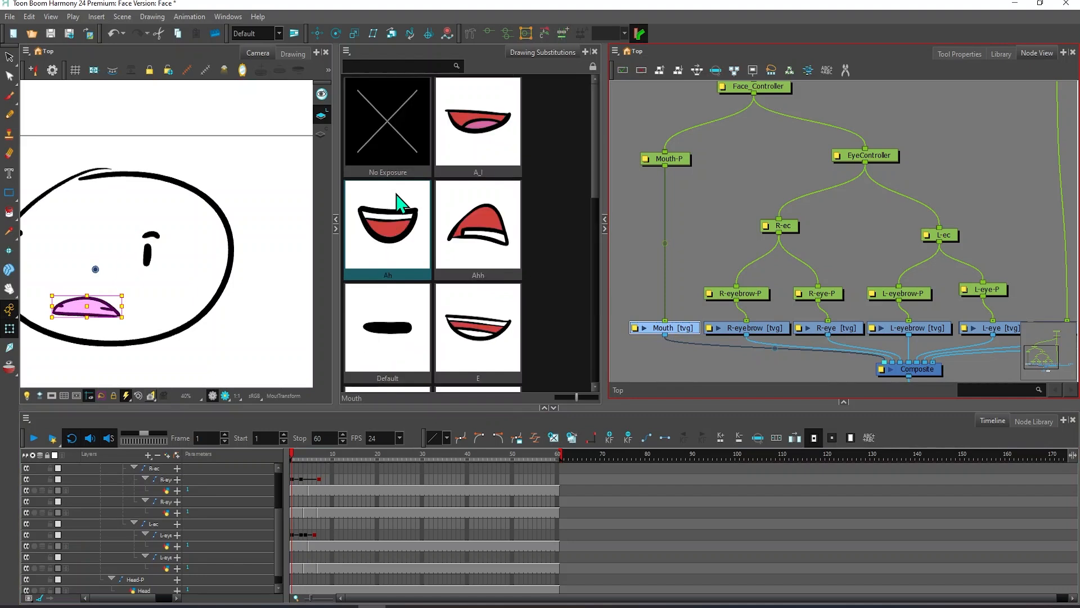
{"action": "left_click", "coordinate": [383, 316]}
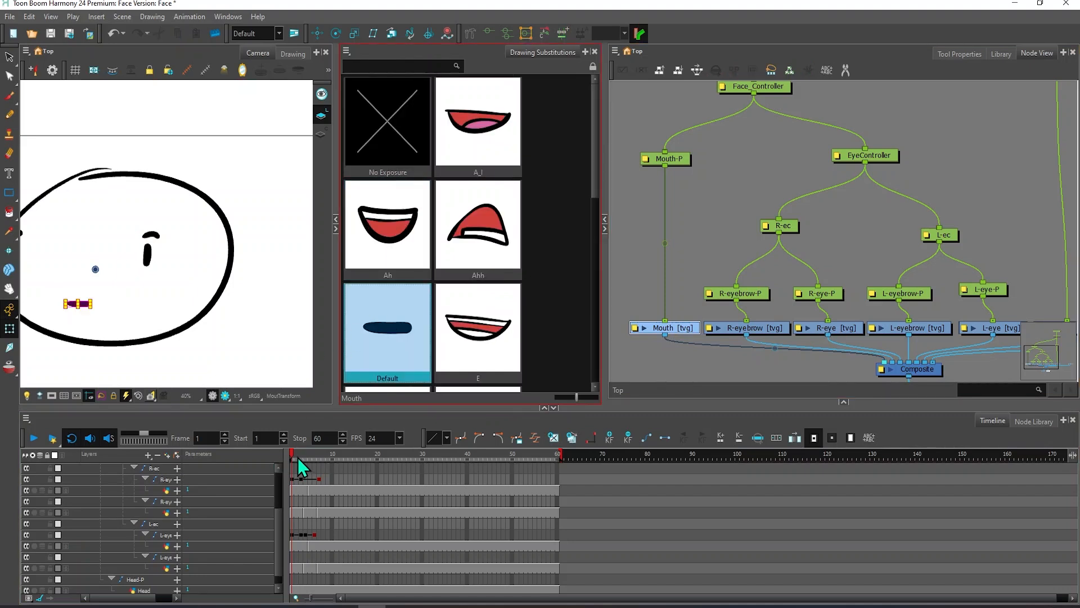
Swap the Mouth drawing at frame 3 for the M_P_B mouth
{"action": "left_click_drag", "start_coordinate": [293, 454], "coordinate": [301, 457]}
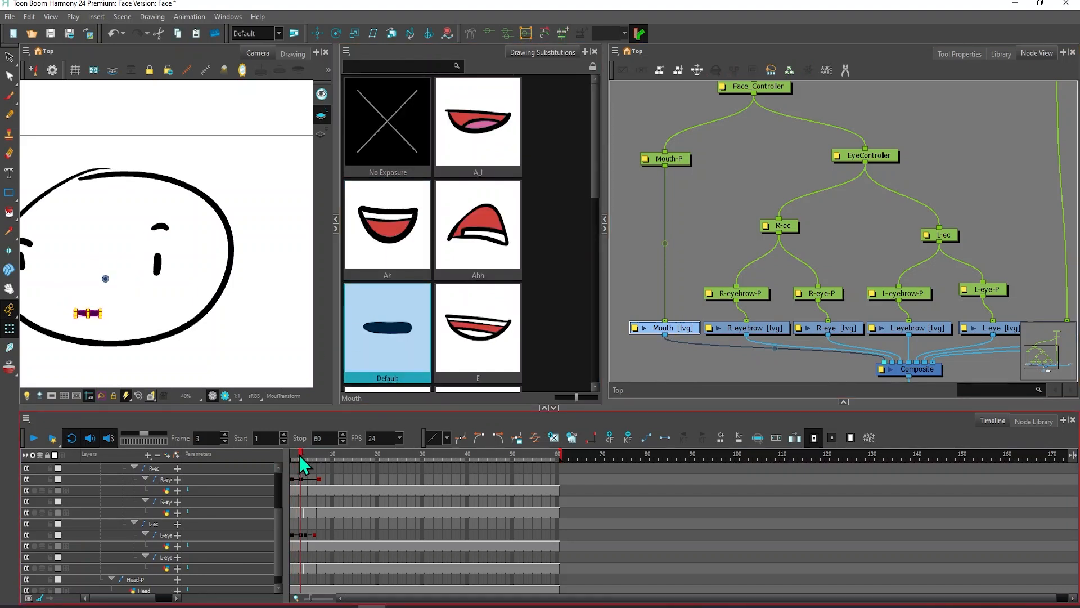
{"action": "scroll", "coordinate": [475, 174], "scroll_direction": "down", "scroll_amount": 3}
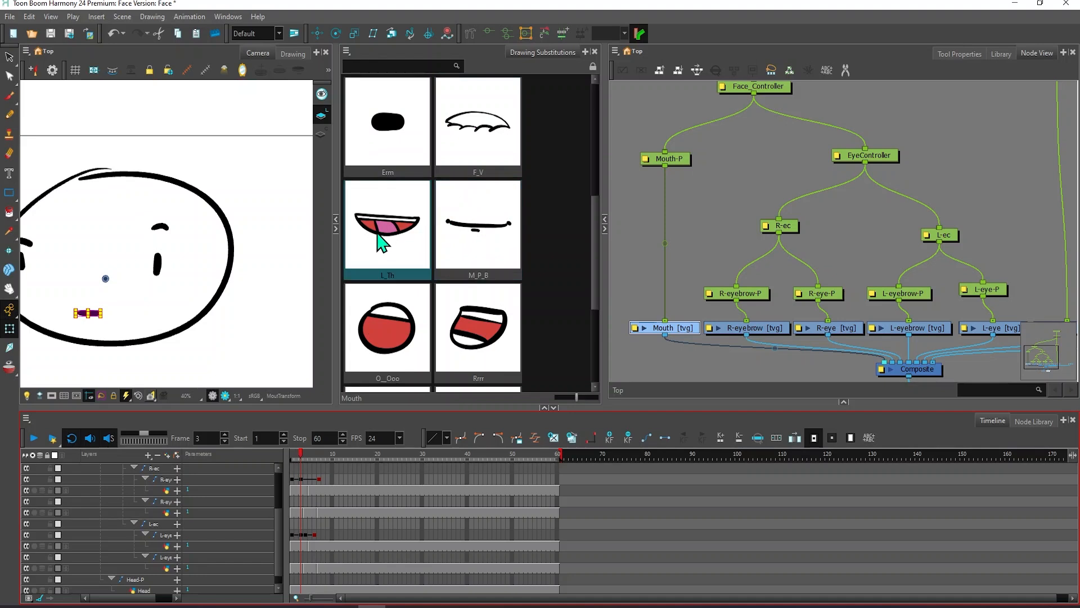
{"action": "left_click", "coordinate": [473, 233]}
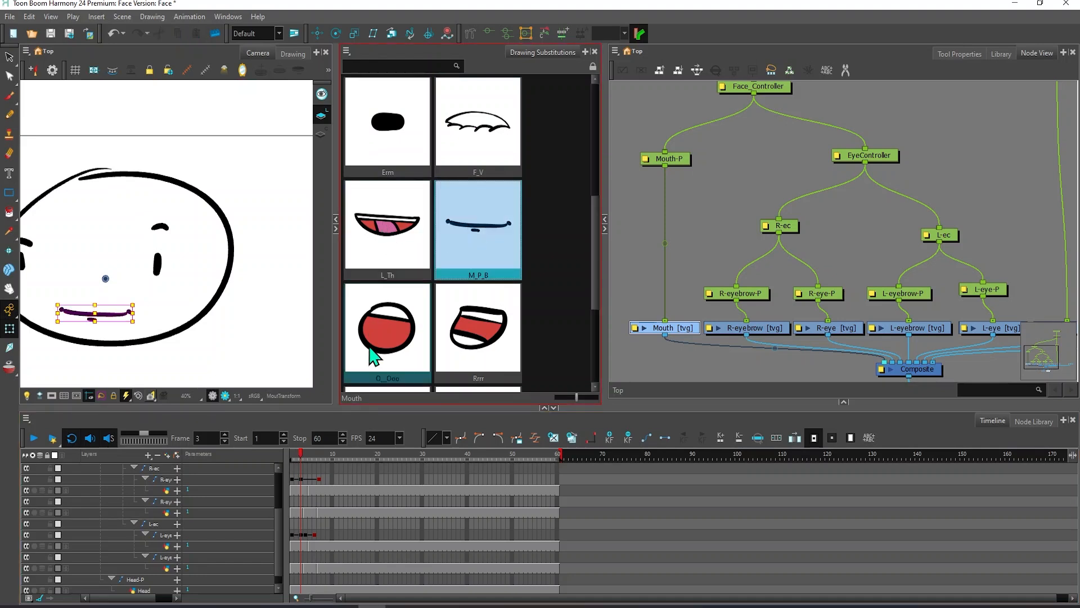
Swap the Mouth drawing at frame 7 for the Scribble mouth
{"action": "left_click", "coordinate": [305, 457]}
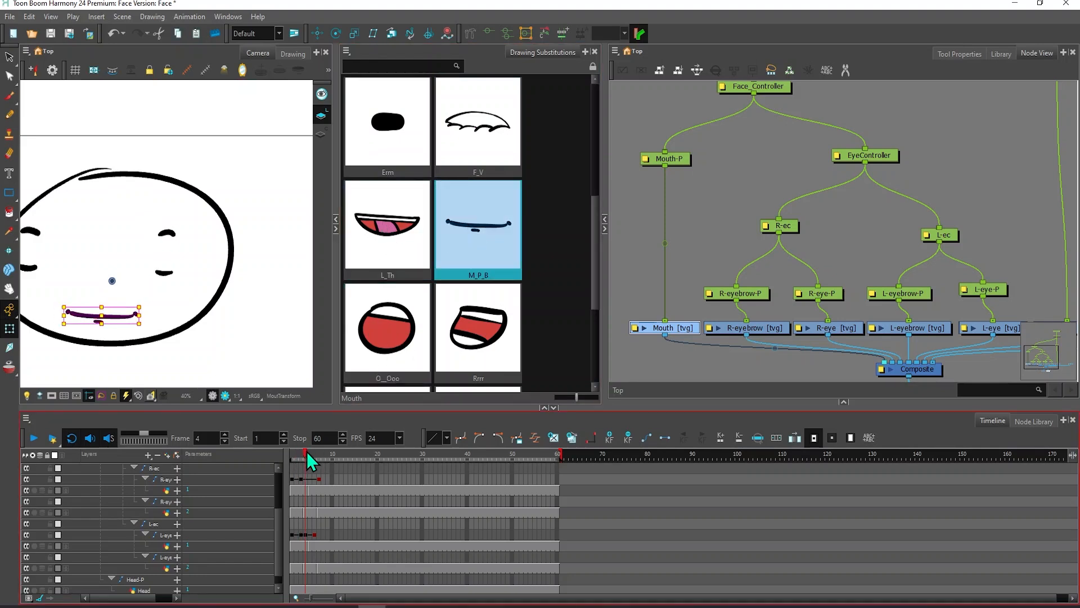
{"action": "left_click_drag", "start_coordinate": [306, 452], "coordinate": [319, 450]}
{"action": "scroll", "coordinate": [442, 143], "scroll_direction": "up", "scroll_amount": 3}
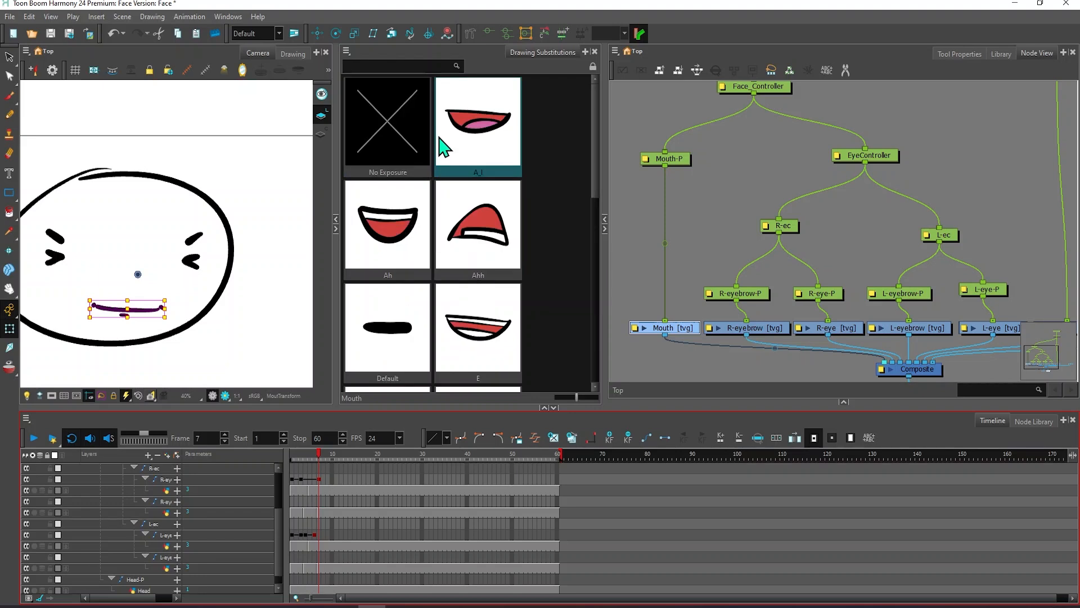
{"action": "scroll", "coordinate": [442, 148], "scroll_direction": "down", "scroll_amount": 5}
{"action": "left_click", "coordinate": [346, 263]}
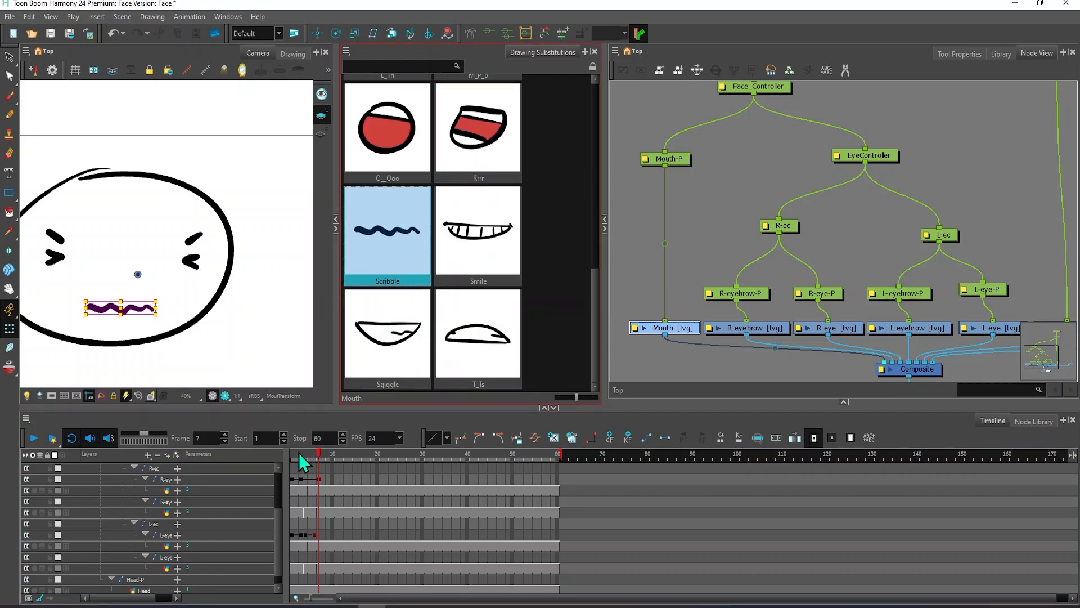
Review the face across the head turn and inspect the R-eye drawing exposures along the timeline
{"action": "mouse_move", "coordinate": [322, 458]}
{"action": "left_mouse_down"}
{"action": "mouse_move", "coordinate": [296, 458]}
{"action": "mouse_move", "coordinate": [333, 465]}
{"action": "mouse_move", "coordinate": [282, 462]}
{"action": "mouse_move", "coordinate": [330, 450]}
{"action": "mouse_move", "coordinate": [267, 450]}
{"action": "left_mouse_up"}
{"action": "left_click_drag", "start_coordinate": [113, 345], "coordinate": [166, 362]}
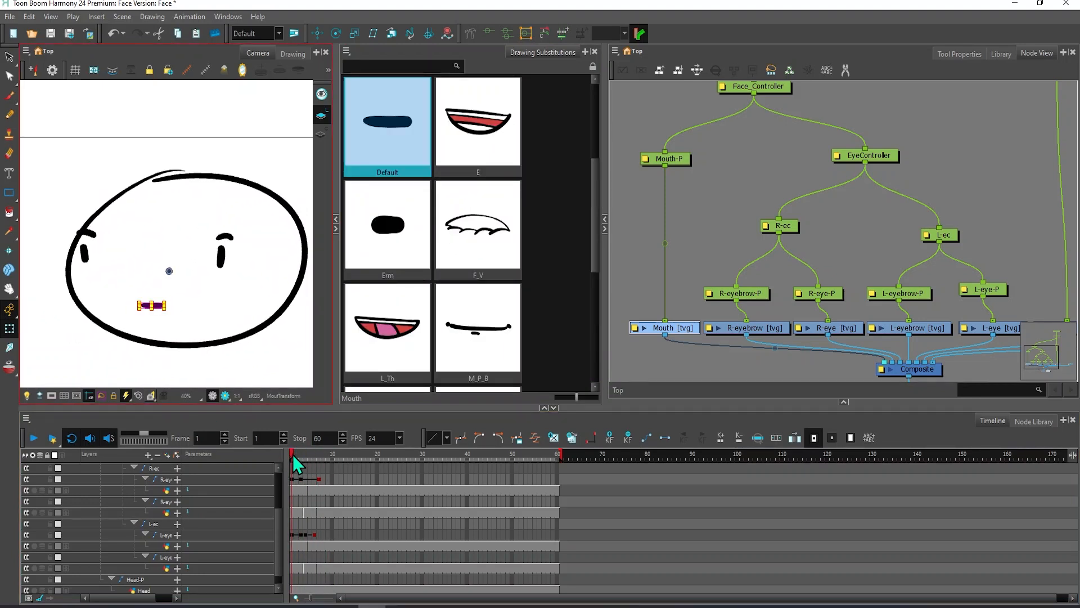
{"action": "left_click_drag", "start_coordinate": [293, 454], "coordinate": [310, 453]}
{"action": "left_click", "coordinate": [310, 502]}
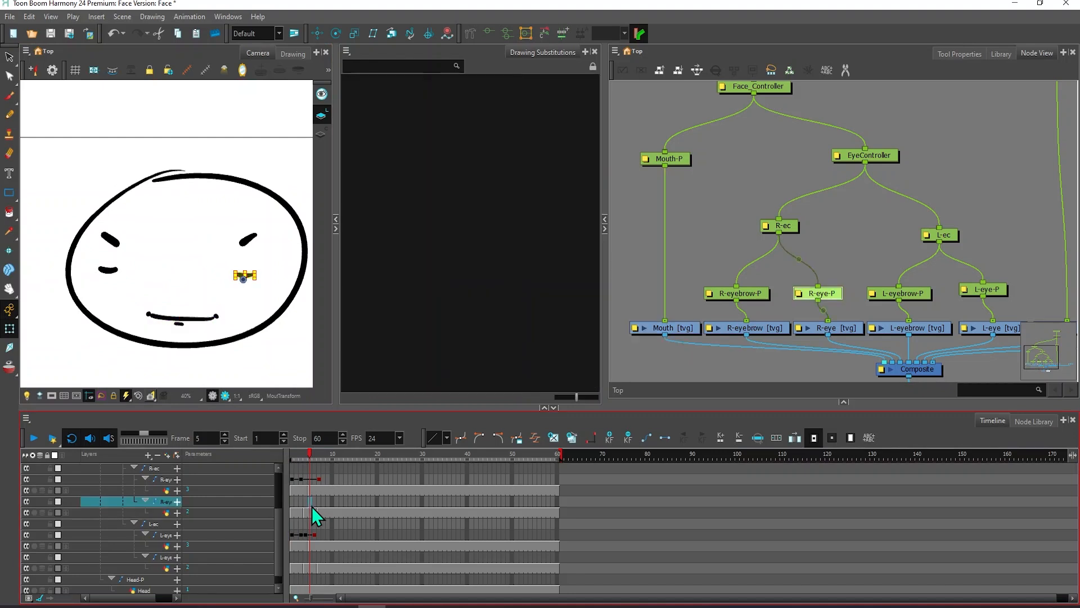
{"action": "left_click", "coordinate": [330, 513]}
{"action": "left_click", "coordinate": [354, 513]}
{"action": "left_click", "coordinate": [391, 514]}
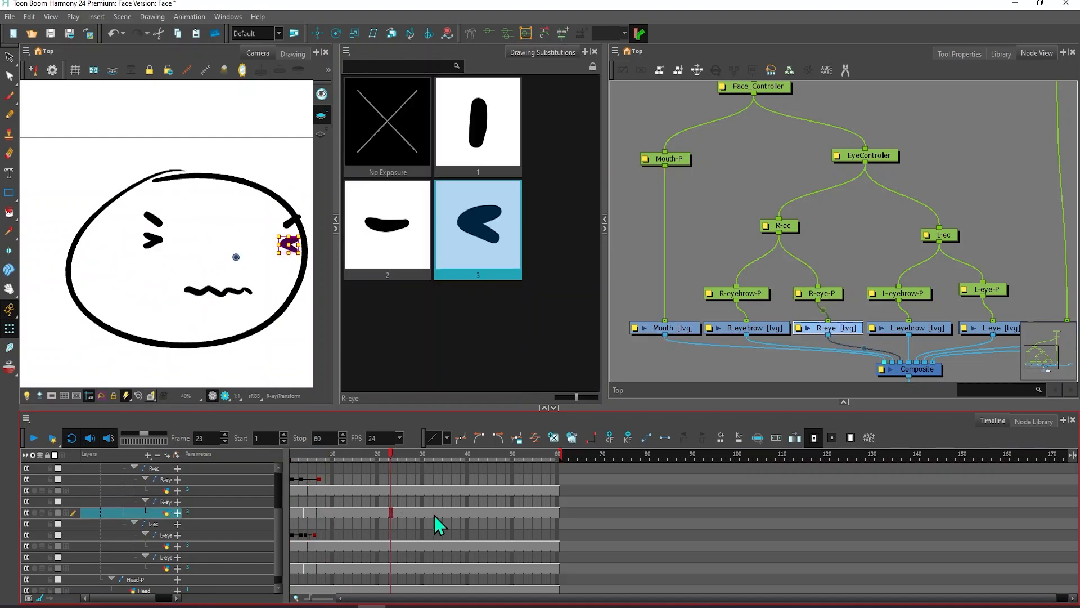
{"action": "left_click", "coordinate": [312, 509]}
Stretch Head-P taller from its base at frame 2, leaving the facial features in place
{"action": "mouse_move", "coordinate": [307, 454]}
{"action": "left_mouse_down"}
{"action": "mouse_move", "coordinate": [289, 455]}
{"action": "mouse_move", "coordinate": [333, 448]}
{"action": "mouse_move", "coordinate": [295, 444]}
{"action": "left_mouse_up"}
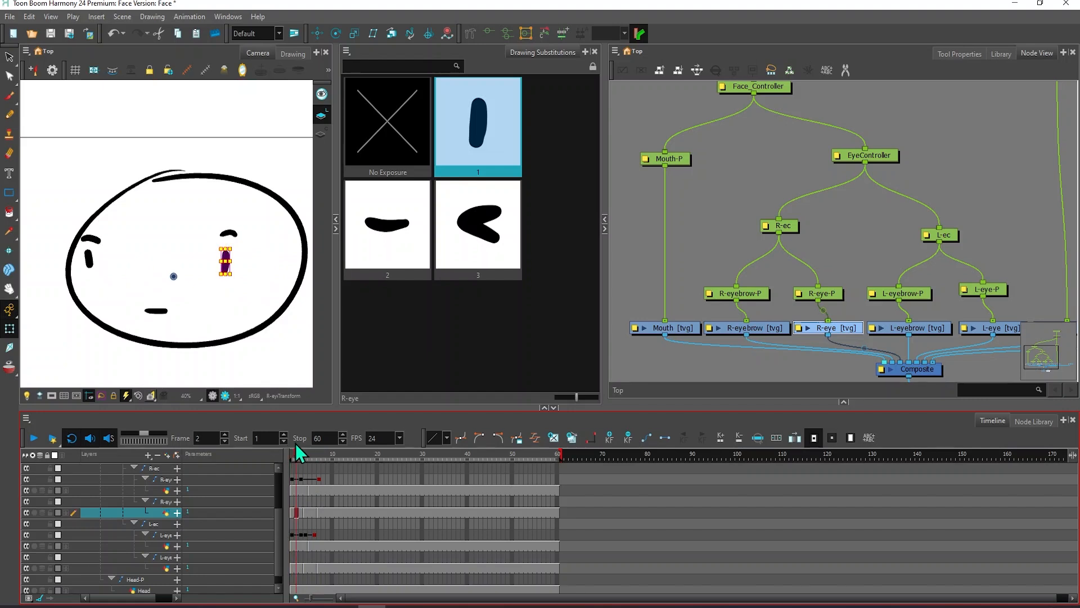
{"action": "scroll", "coordinate": [964, 170], "scroll_direction": "down", "scroll_amount": 5}
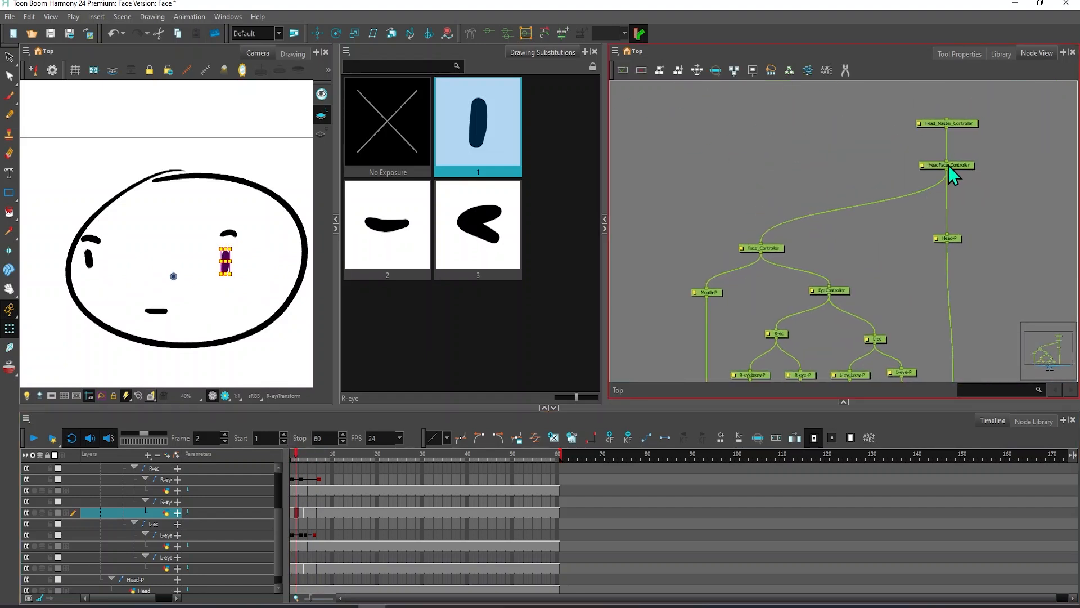
{"action": "left_click", "coordinate": [955, 237]}
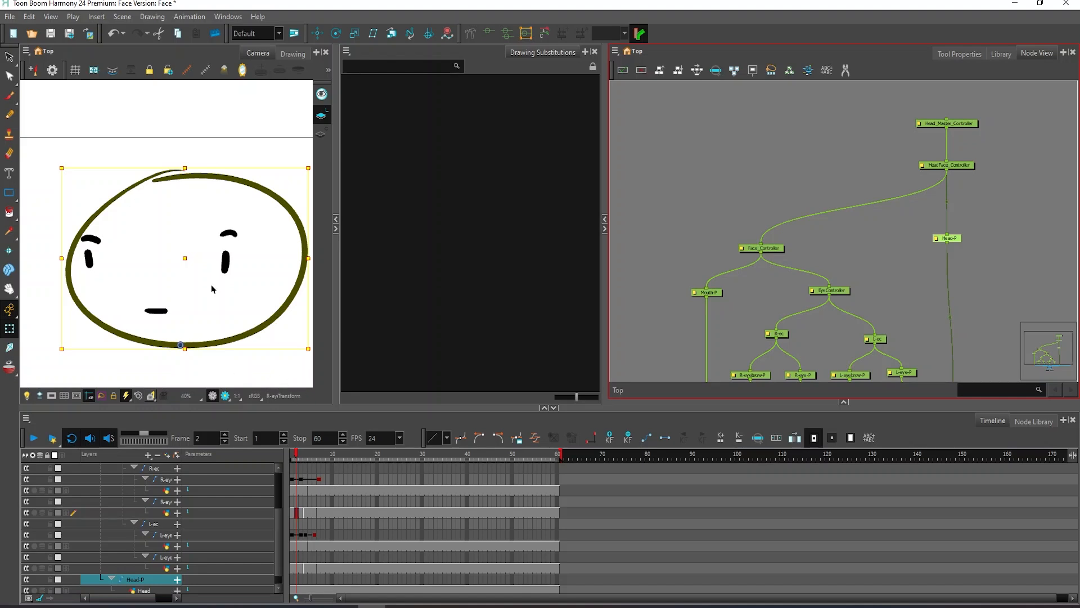
{"action": "left_click_drag", "start_coordinate": [185, 167], "coordinate": [186, 140]}
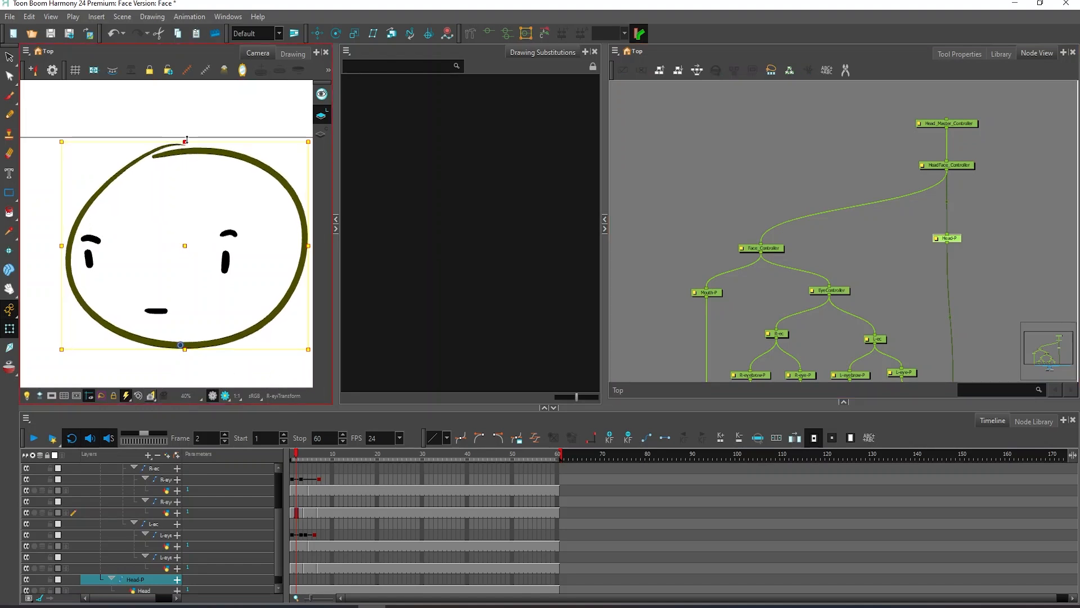
Squash and widen Head-P at frame 4, and reset it to its original proportions at frame 7
{"action": "left_click_drag", "start_coordinate": [296, 451], "coordinate": [304, 453]}
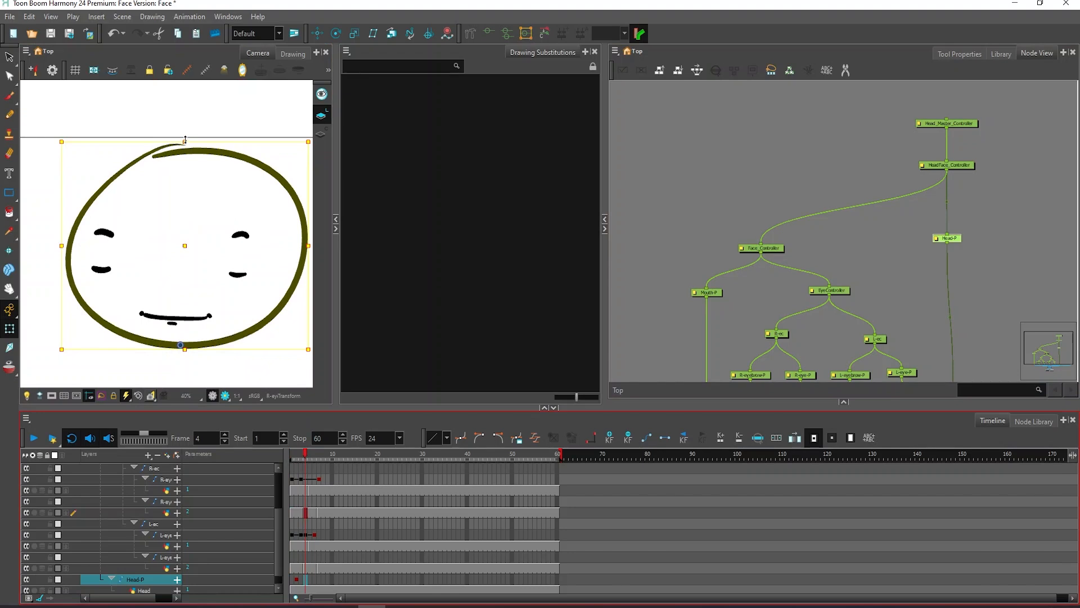
{"action": "left_click_drag", "start_coordinate": [185, 140], "coordinate": [185, 193]}
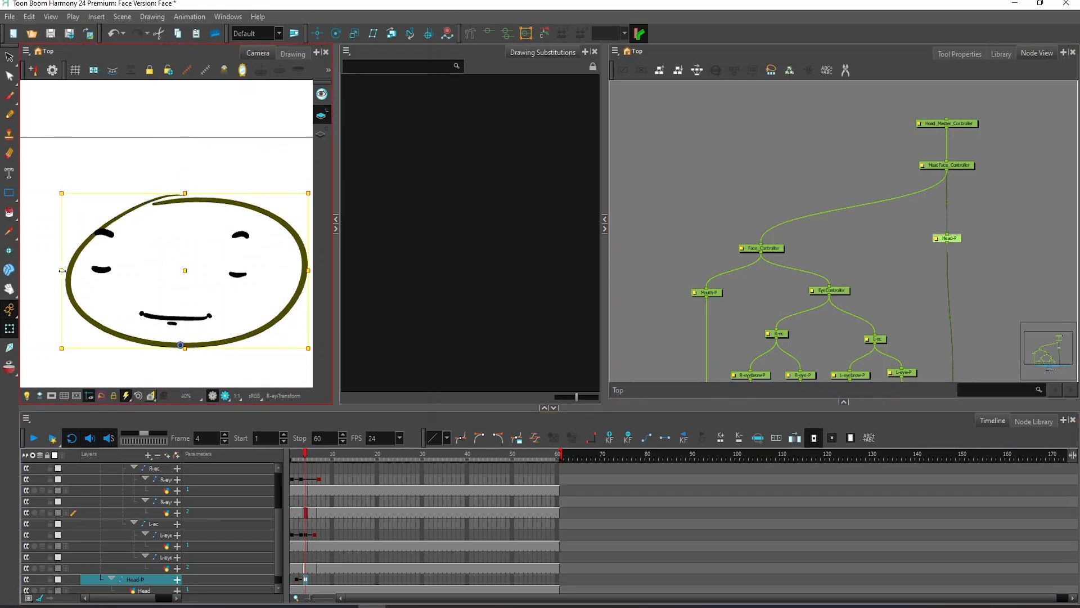
{"action": "left_click_drag", "start_coordinate": [62, 271], "coordinate": [42, 269]}
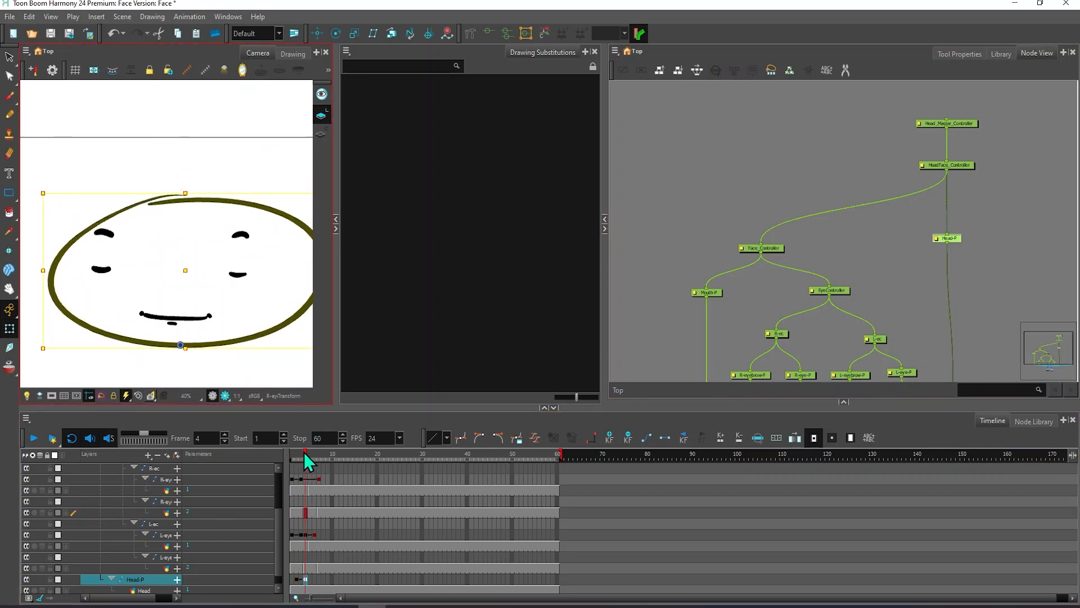
{"action": "left_click_drag", "start_coordinate": [311, 453], "coordinate": [318, 451]}
{"action": "key", "text": "r"}
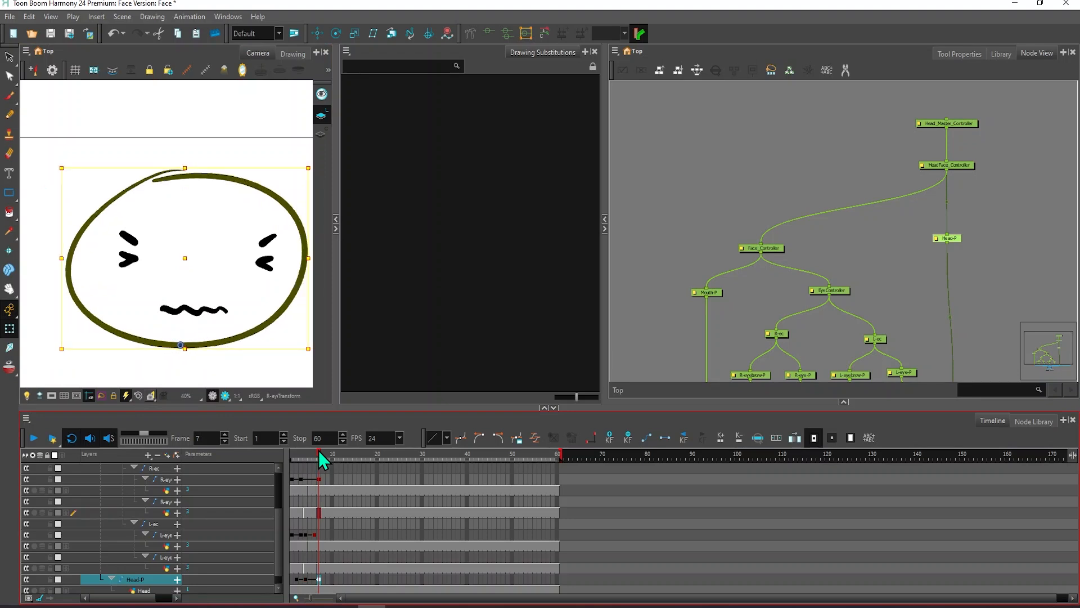
Rotate the whole head slightly counterclockwise with Head_Master_Controller at frame 2
{"action": "mouse_move", "coordinate": [319, 456]}
{"action": "left_mouse_down"}
{"action": "mouse_move", "coordinate": [274, 451]}
{"action": "mouse_move", "coordinate": [297, 454]}
{"action": "left_mouse_up"}
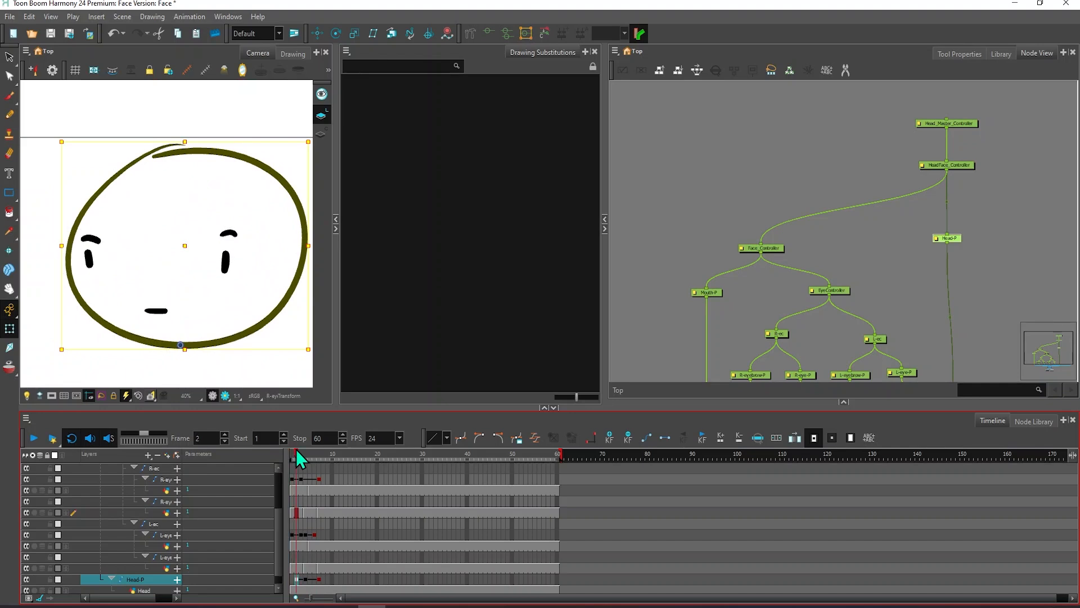
{"action": "left_click", "coordinate": [969, 123]}
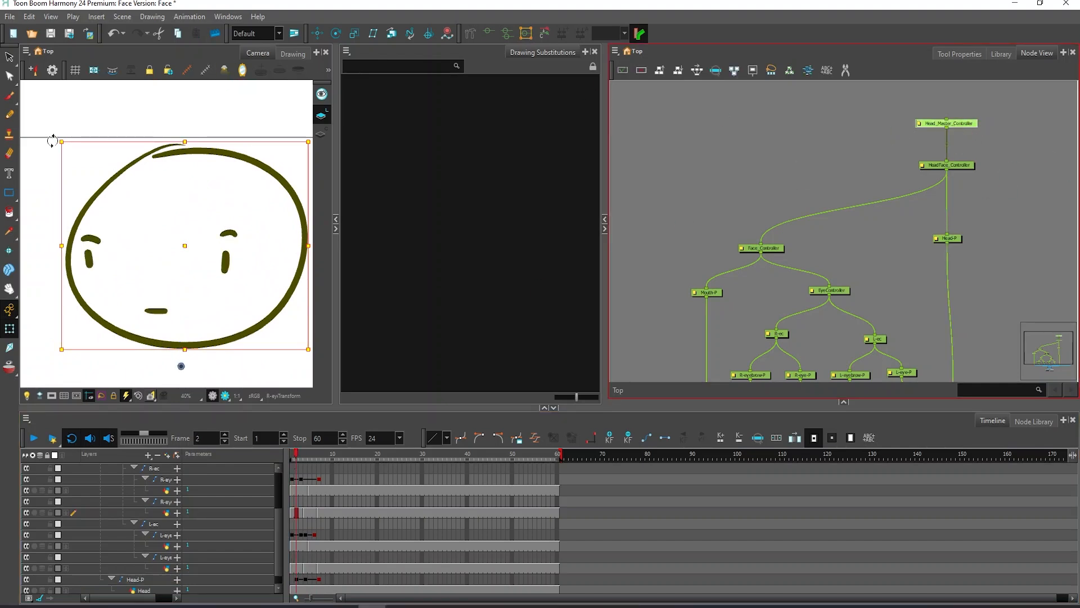
{"action": "left_click_drag", "start_coordinate": [50, 140], "coordinate": [25, 164]}
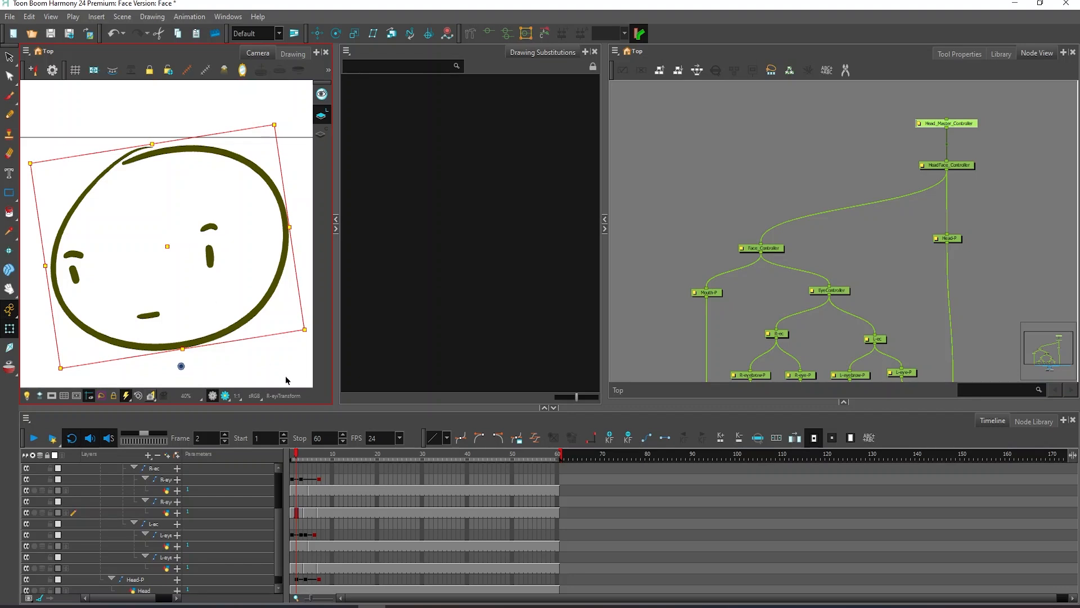
Squash the whole head vertically and widen it very slightly with Head_Master_Controller at frame 3
{"action": "left_click", "coordinate": [302, 454]}
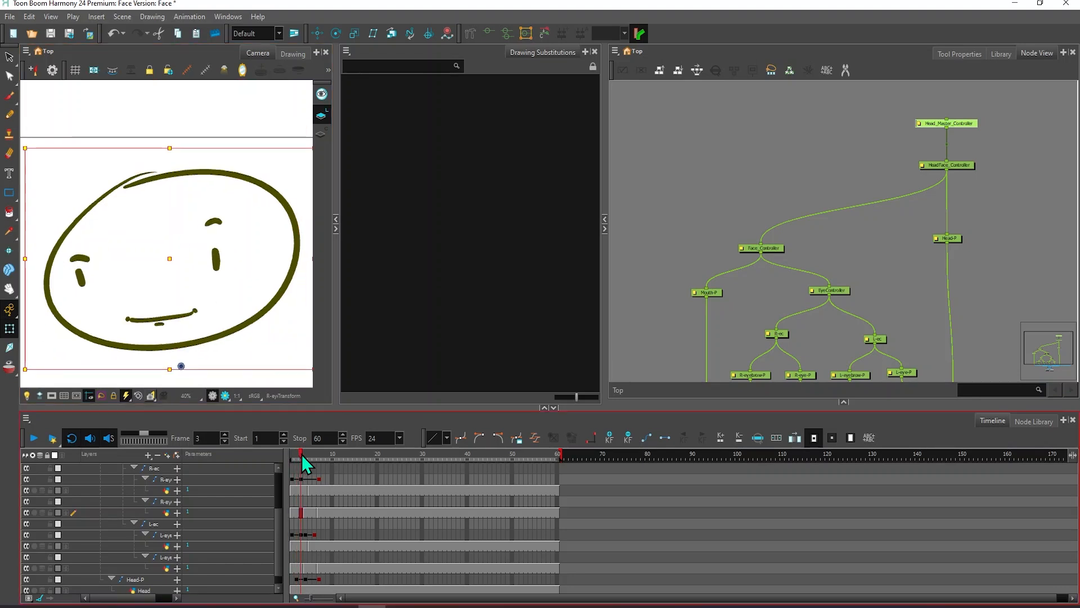
{"action": "left_click_drag", "start_coordinate": [174, 152], "coordinate": [171, 170]}
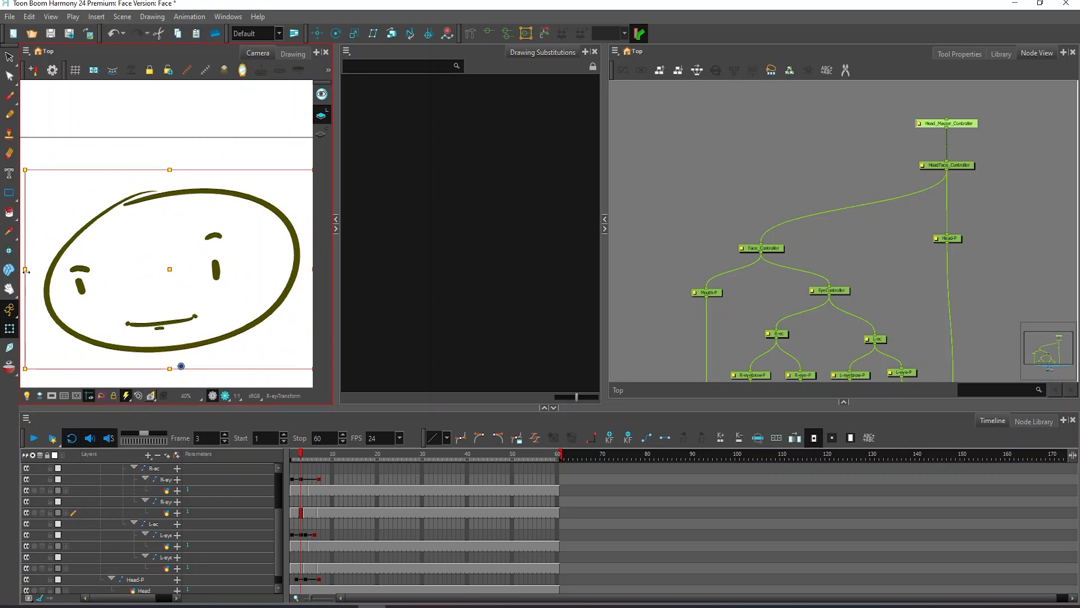
{"action": "left_click_drag", "start_coordinate": [25, 270], "coordinate": [24, 270]}
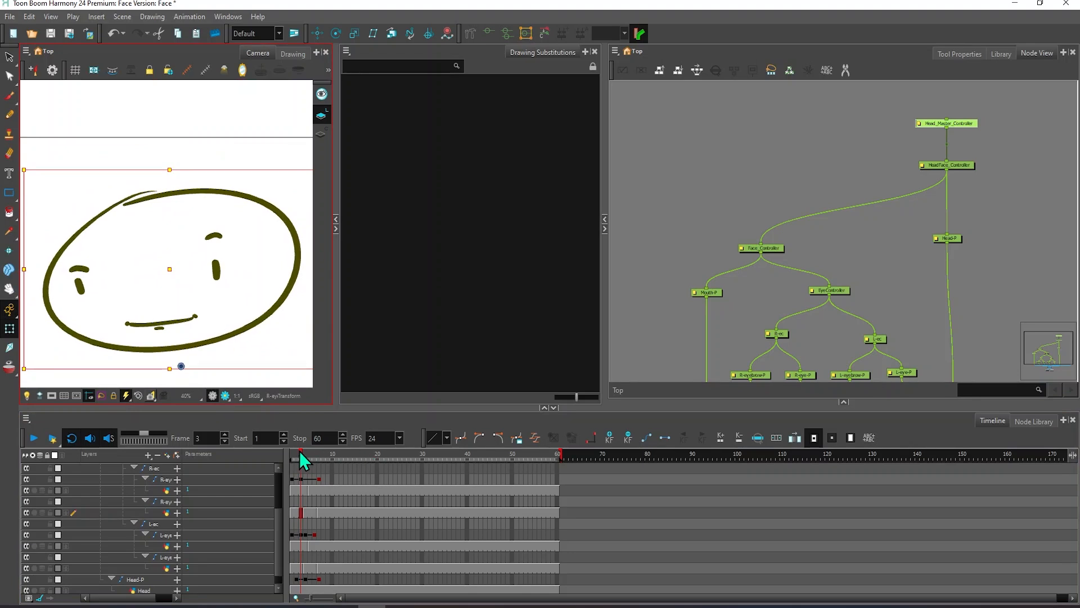
Rotate the whole head clockwise with Head_Master_Controller at frame 6, stretch it taller and narrow it slightly, and review the motion
{"action": "left_click_drag", "start_coordinate": [299, 454], "coordinate": [314, 455]}
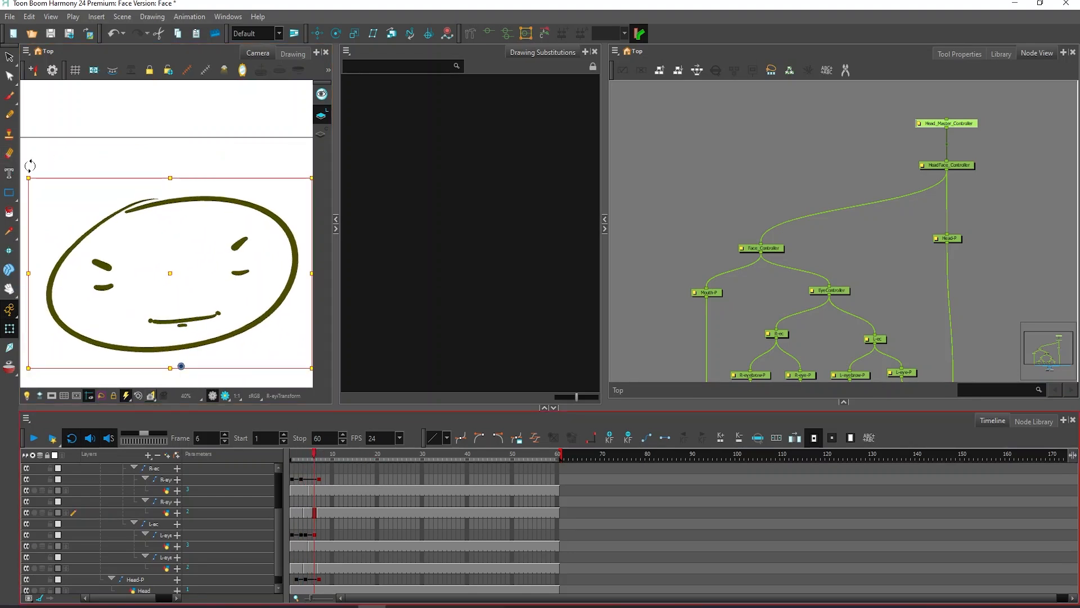
{"action": "left_click_drag", "start_coordinate": [30, 166], "coordinate": [126, 161]}
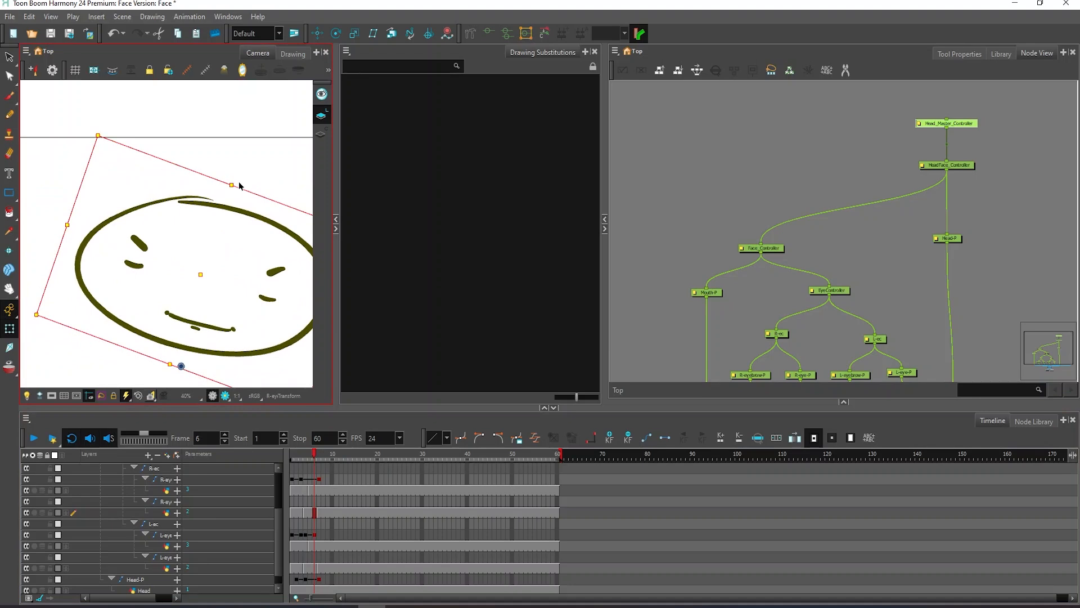
{"action": "left_click_drag", "start_coordinate": [231, 183], "coordinate": [246, 142]}
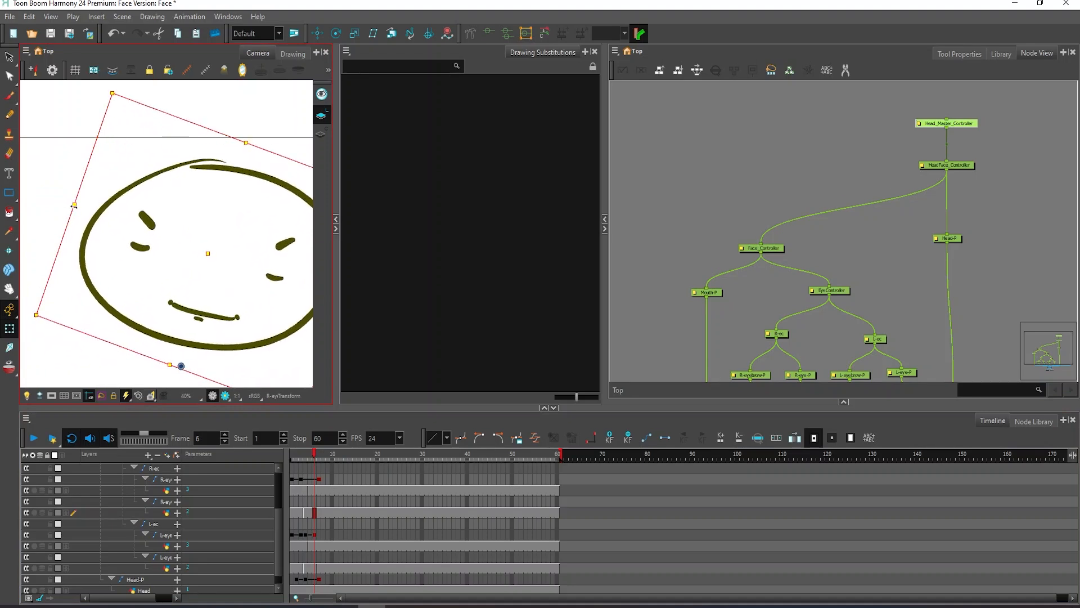
{"action": "left_click_drag", "start_coordinate": [74, 205], "coordinate": [79, 205]}
{"action": "scroll", "coordinate": [208, 221], "scroll_direction": "down", "scroll_amount": 2}
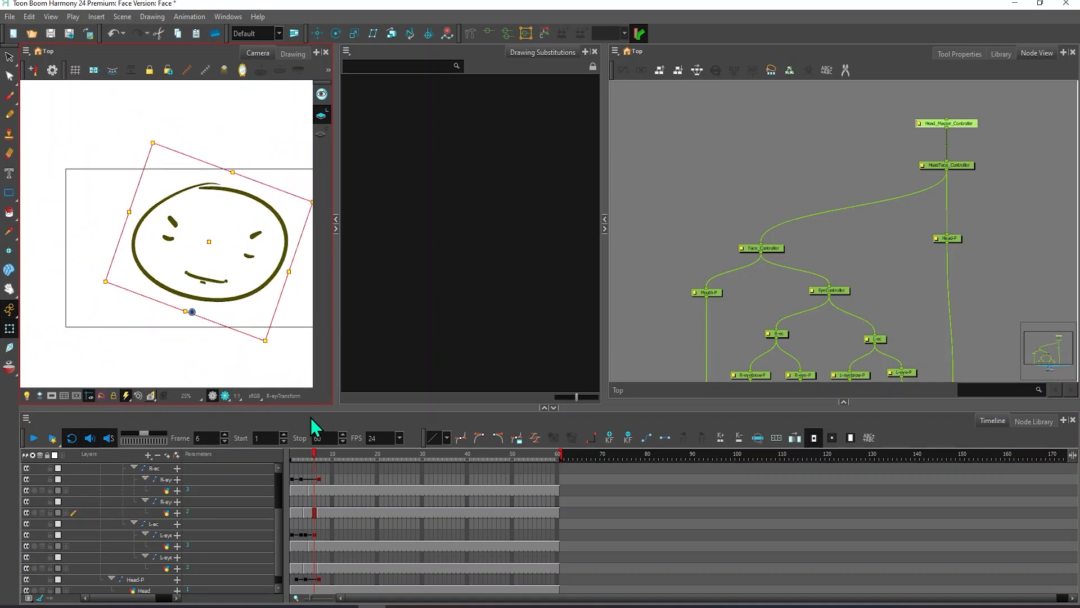
{"action": "mouse_move", "coordinate": [314, 458]}
{"action": "left_mouse_down"}
{"action": "mouse_move", "coordinate": [275, 458]}
{"action": "mouse_move", "coordinate": [332, 458]}
{"action": "mouse_move", "coordinate": [285, 448]}
{"action": "mouse_move", "coordinate": [311, 440]}
{"action": "mouse_move", "coordinate": [313, 450]}
{"action": "left_mouse_up"}
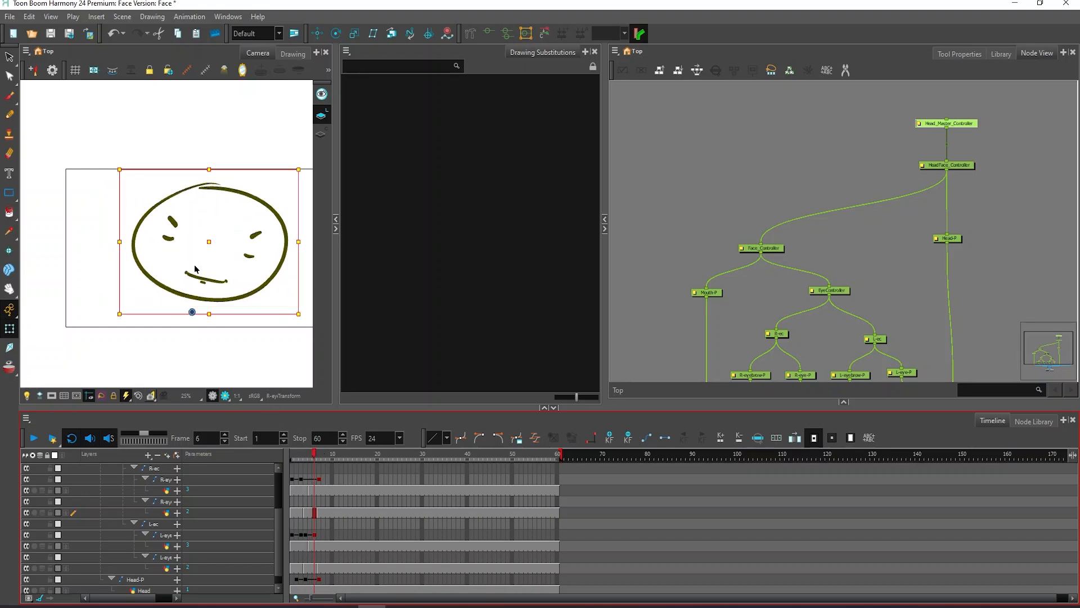
{"action": "scroll", "coordinate": [239, 295], "scroll_direction": "up", "scroll_amount": 2}
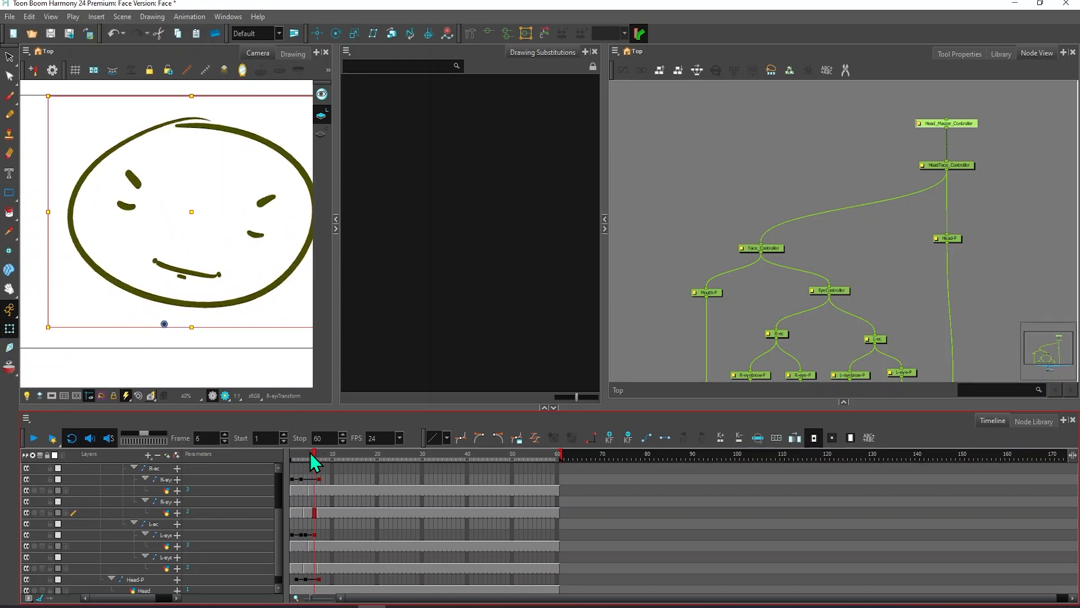
{"action": "mouse_move", "coordinate": [315, 454]}
{"action": "left_mouse_down"}
{"action": "mouse_move", "coordinate": [292, 455]}
{"action": "mouse_move", "coordinate": [332, 454]}
{"action": "mouse_move", "coordinate": [280, 468]}
{"action": "mouse_move", "coordinate": [333, 456]}
{"action": "left_mouse_up"}
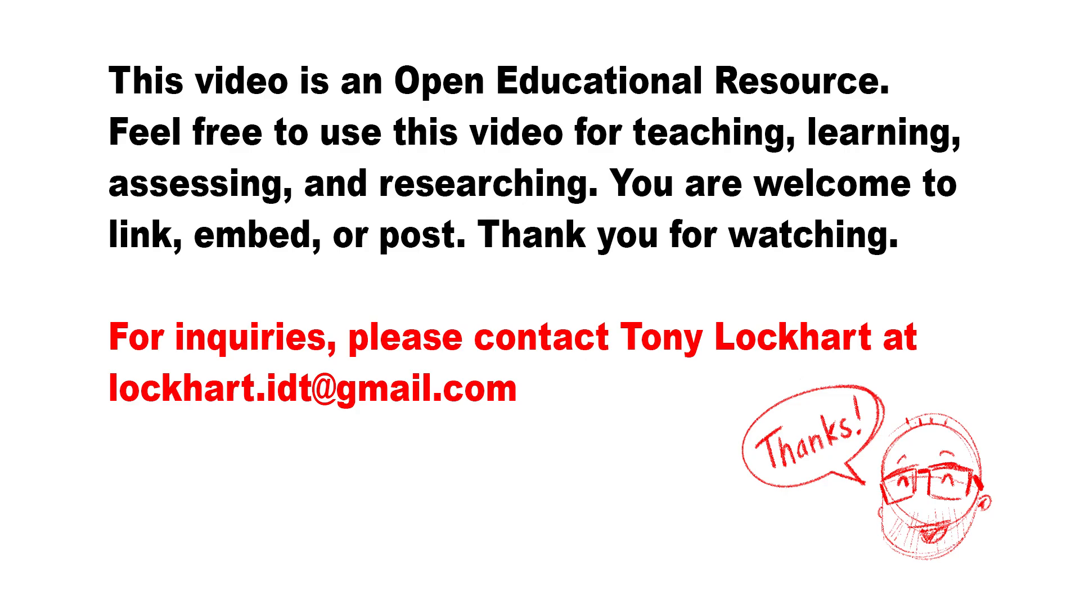